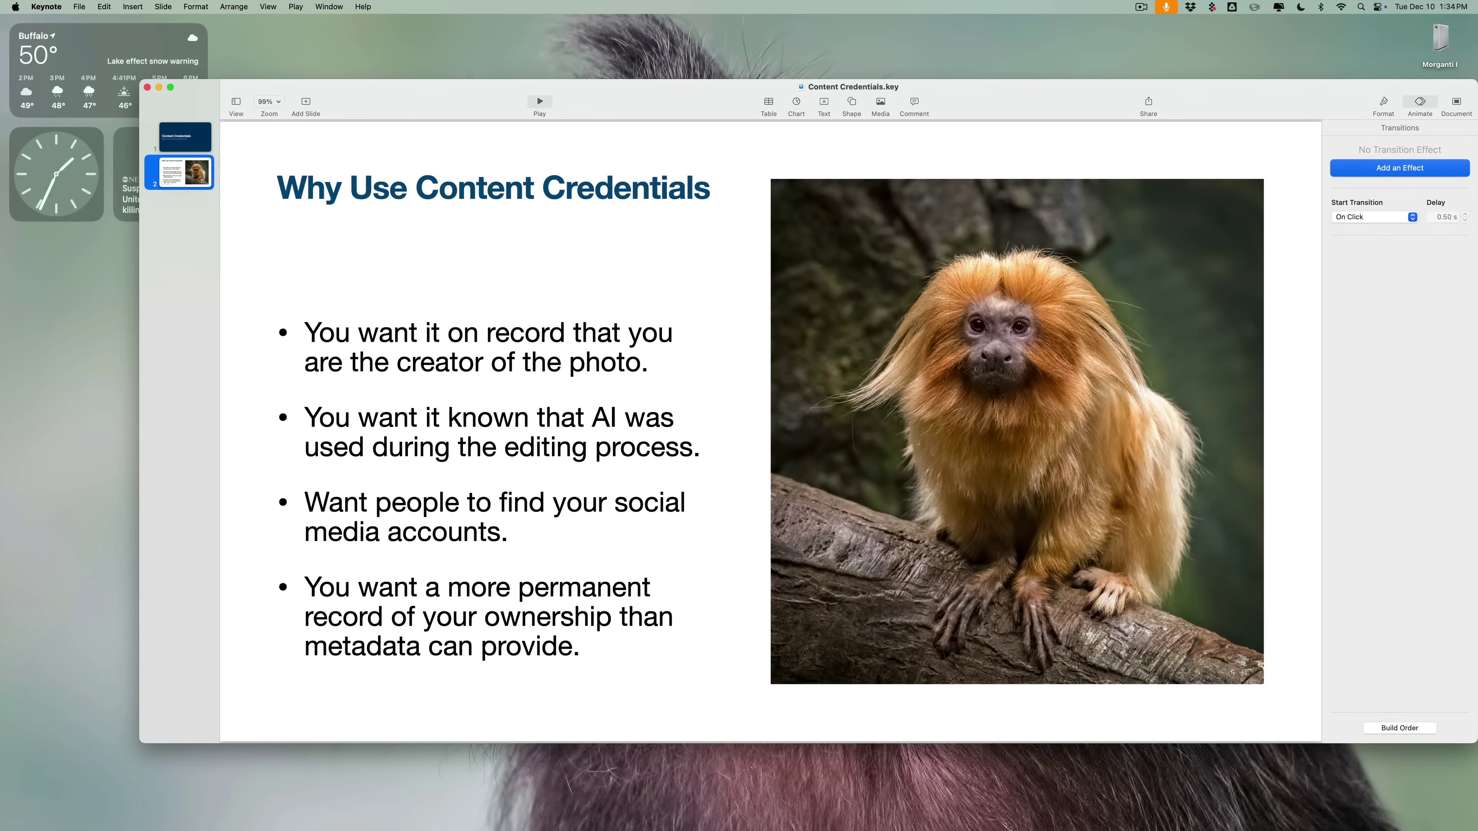
Hide Keynote and bring Lightroom Classic's Develop view of the squirrel monkey photo forward.
{"action": "key", "text": "super+q"}
{"action": "mouse_move", "coordinate": [1072, 827]}
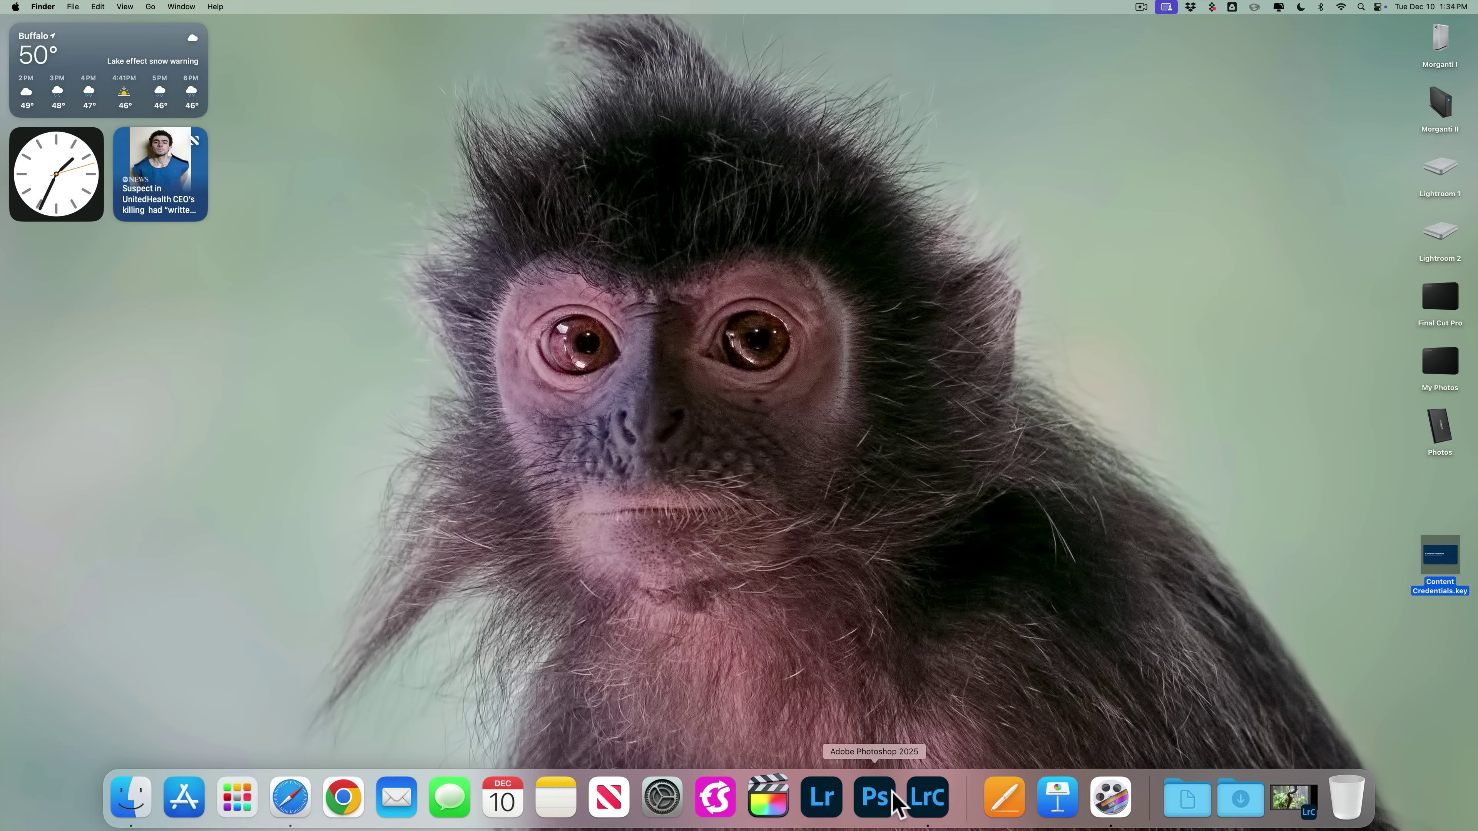
{"action": "left_click", "coordinate": [937, 796]}
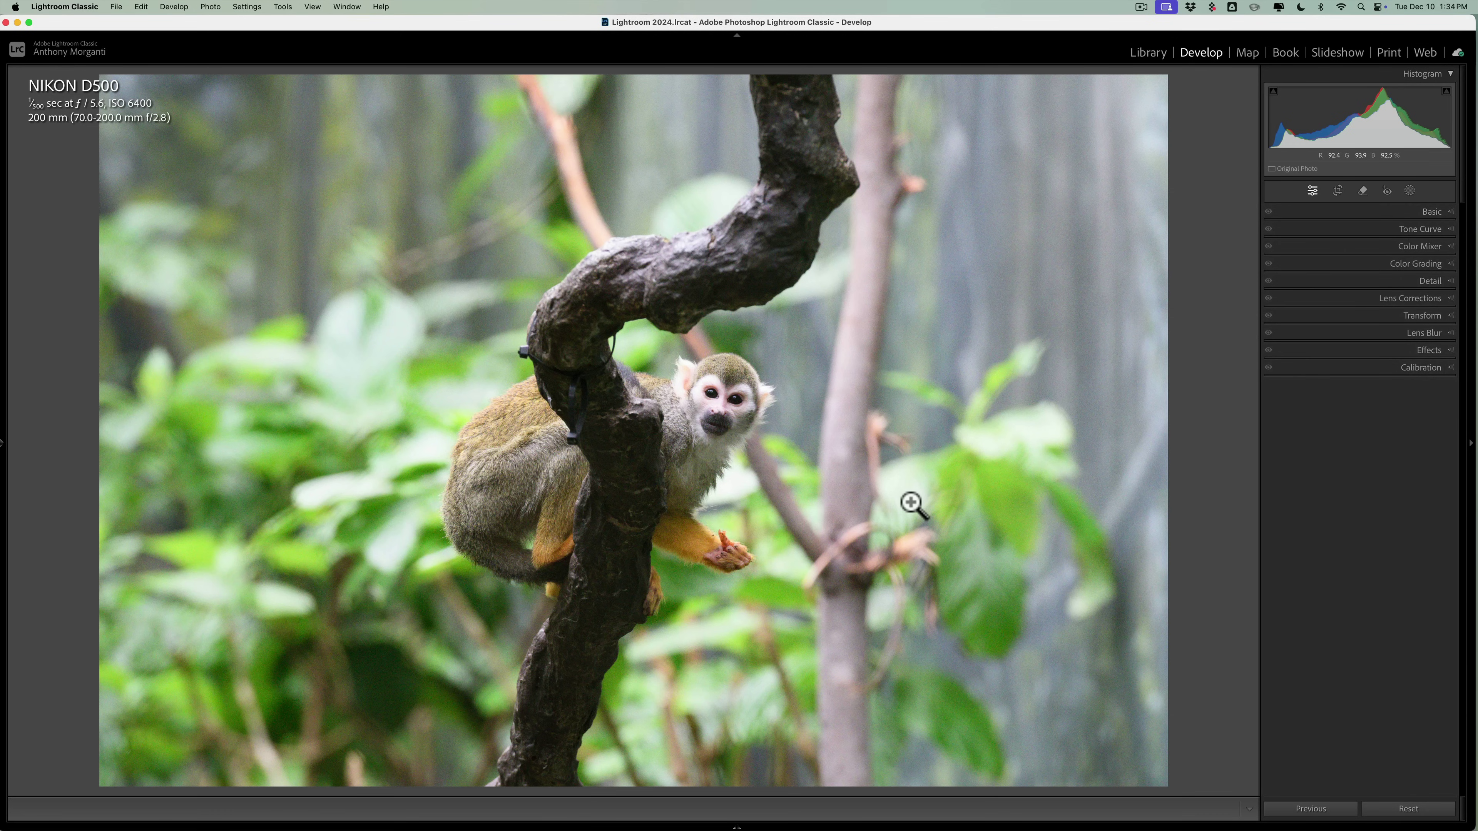
{"action": "left_click", "coordinate": [785, 377]}
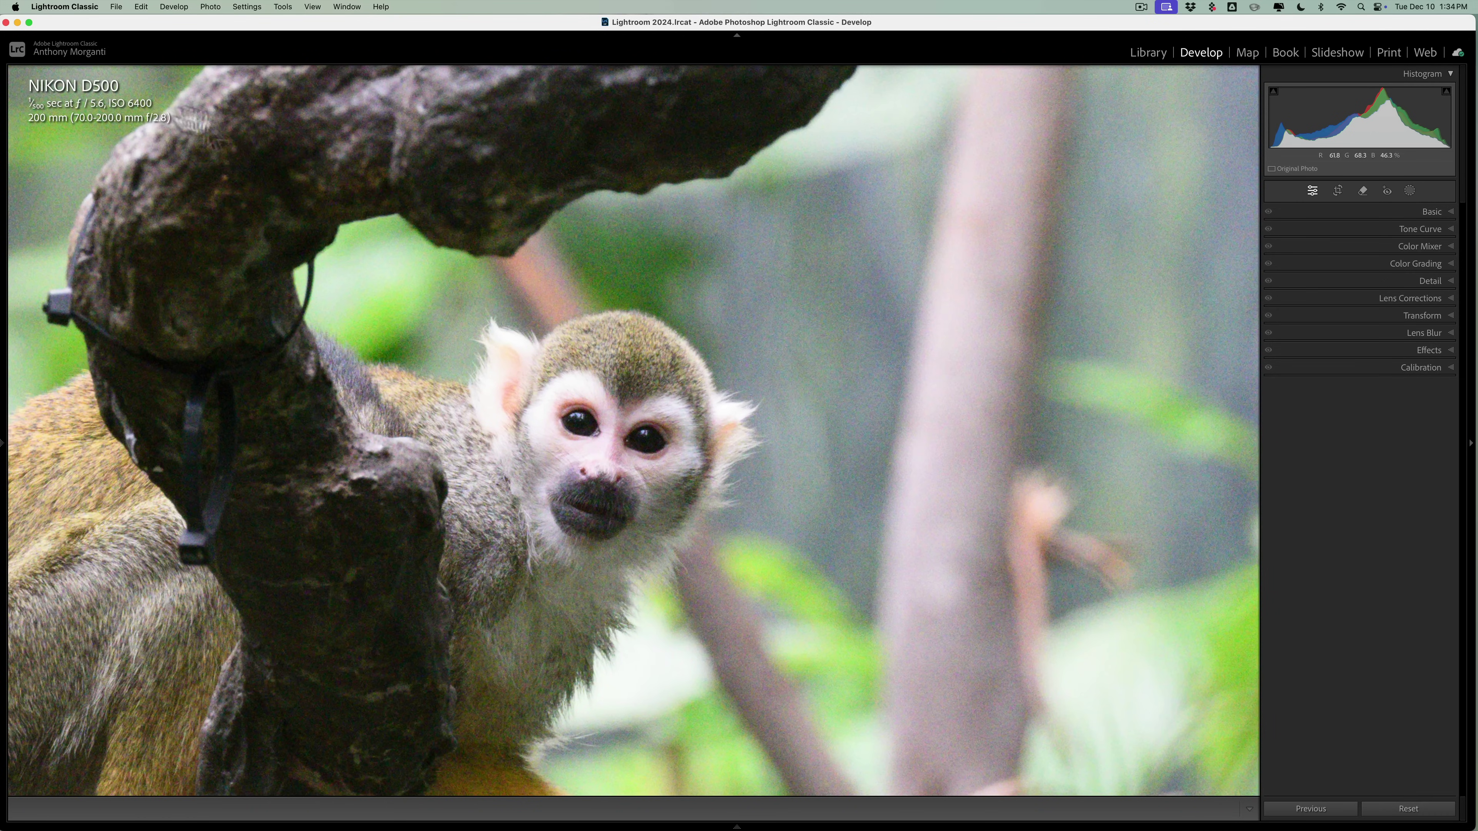
{"action": "left_click", "coordinate": [655, 266]}
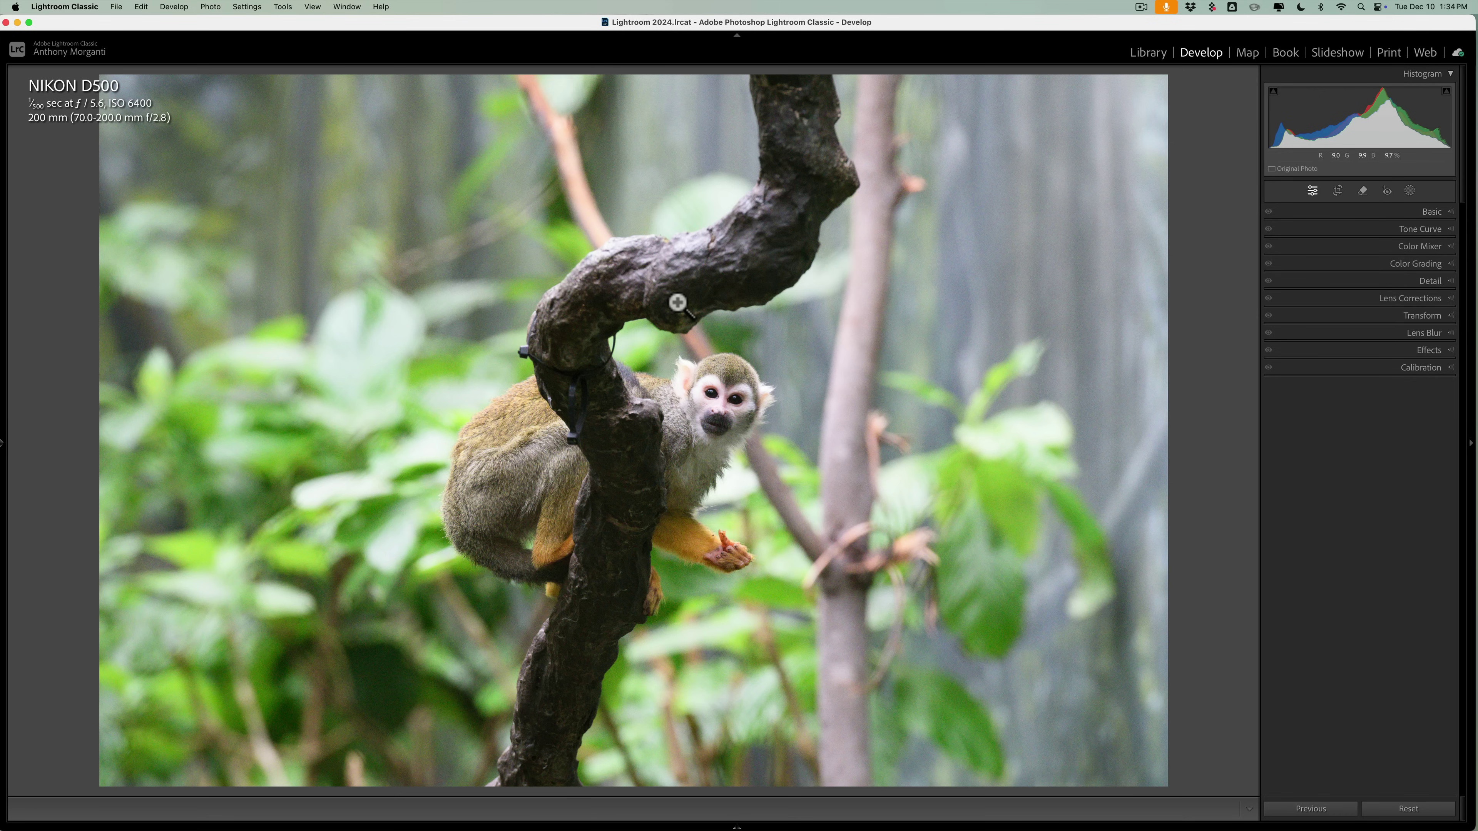
Activate the Remove tool in Remove mode with Use generative AI and Detect objects enabled.
{"action": "left_click", "coordinate": [1362, 190]}
{"action": "left_click", "coordinate": [1301, 231]}
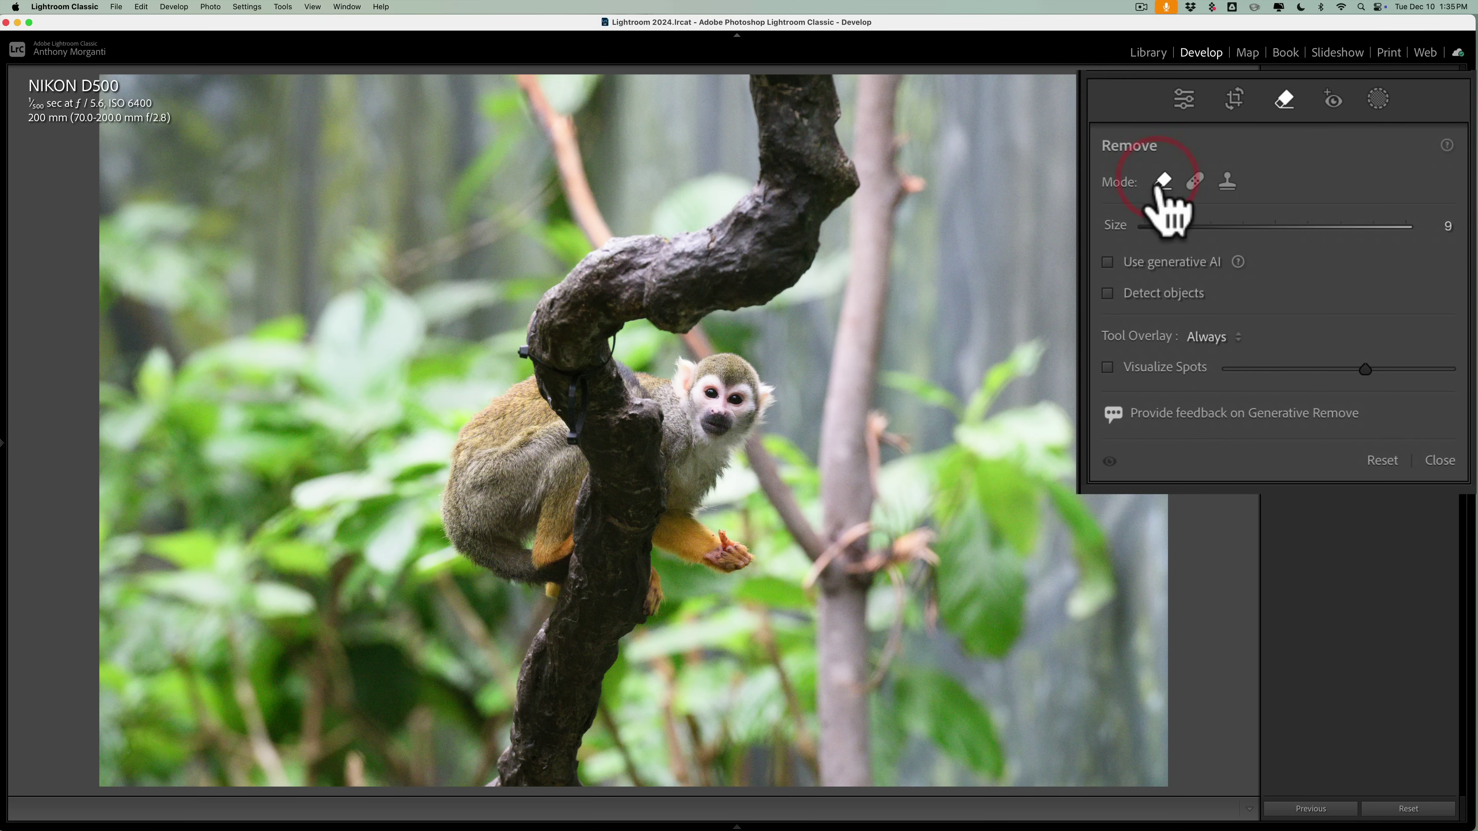
{"action": "left_click", "coordinate": [1118, 262]}
{"action": "left_click", "coordinate": [1120, 293]}
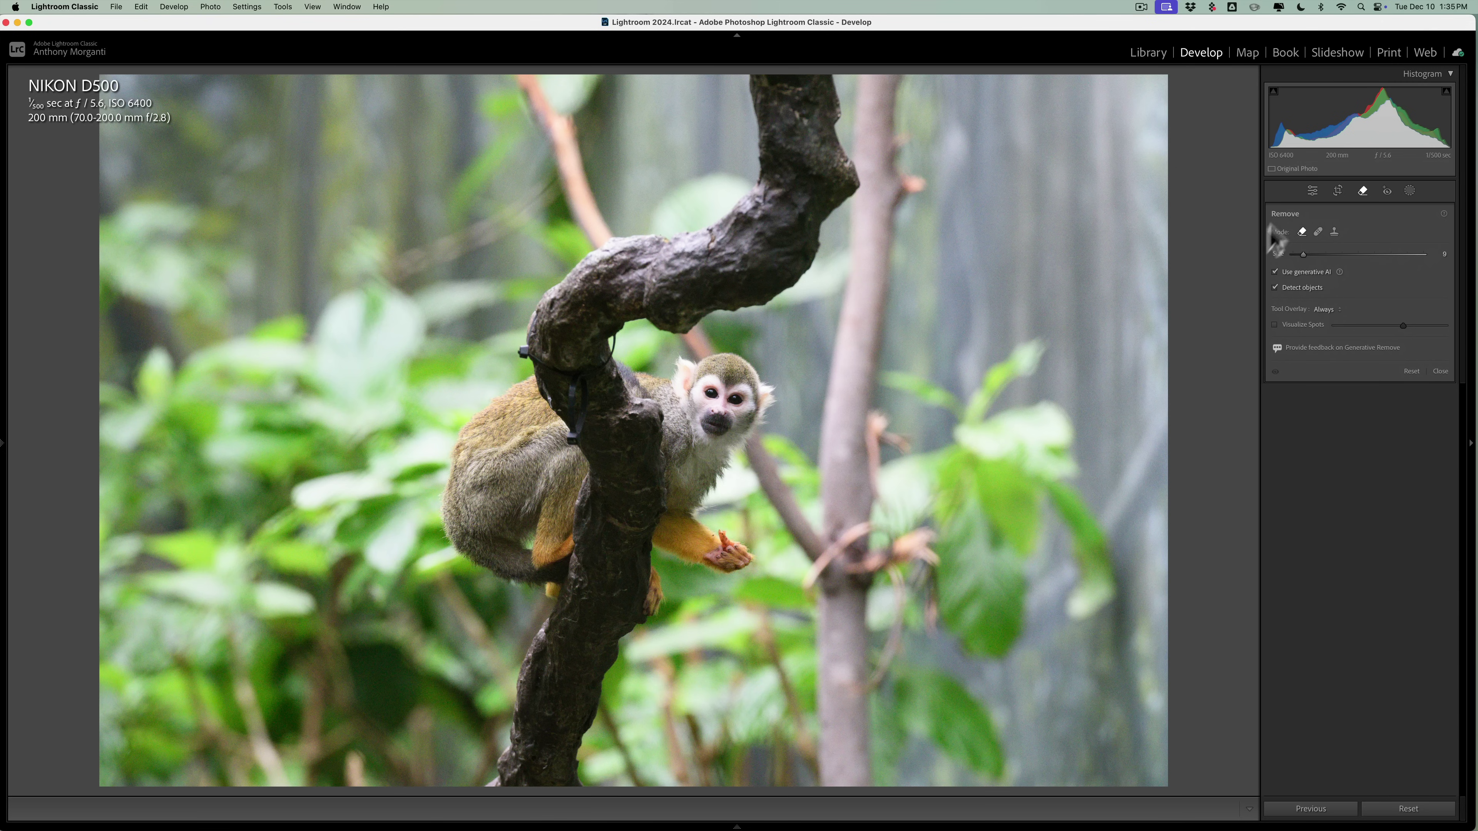
Apply AI Denoise at Amount 81, creating _DSC7389-Enhanced-NR.dng.
{"action": "left_click", "coordinate": [1360, 192]}
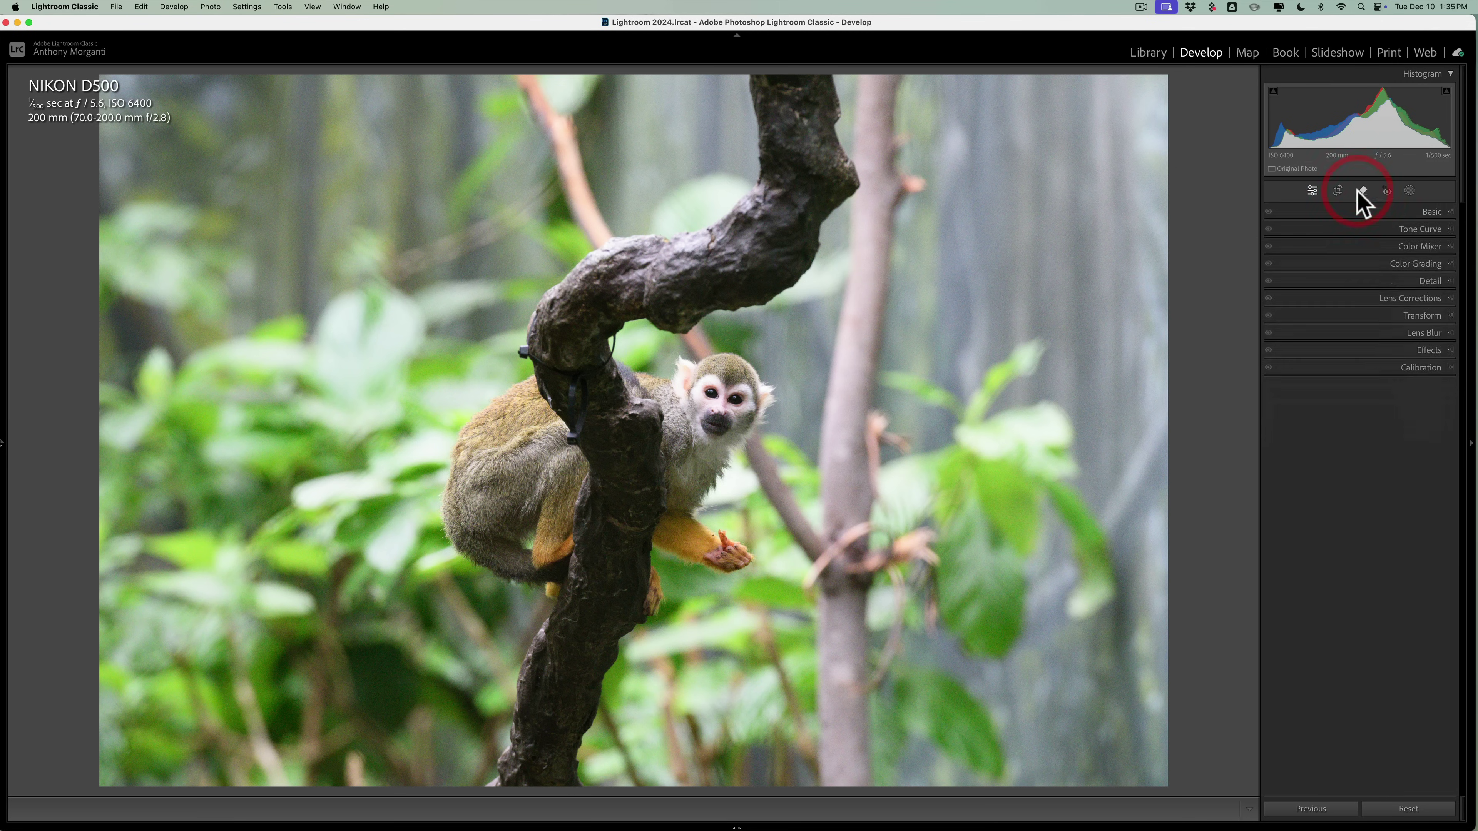
{"action": "left_click", "coordinate": [1430, 281]}
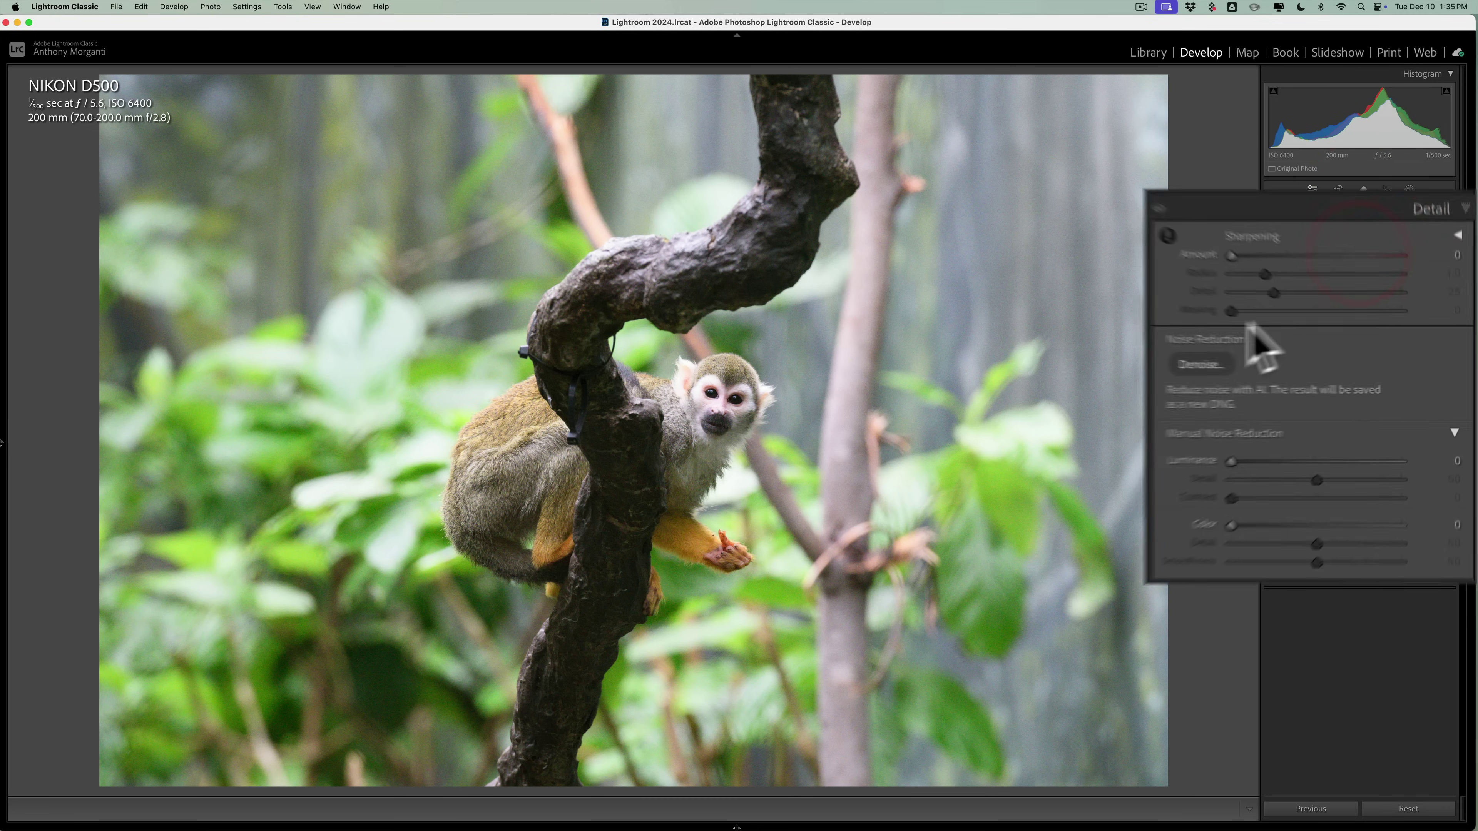
{"action": "left_click", "coordinate": [1294, 374]}
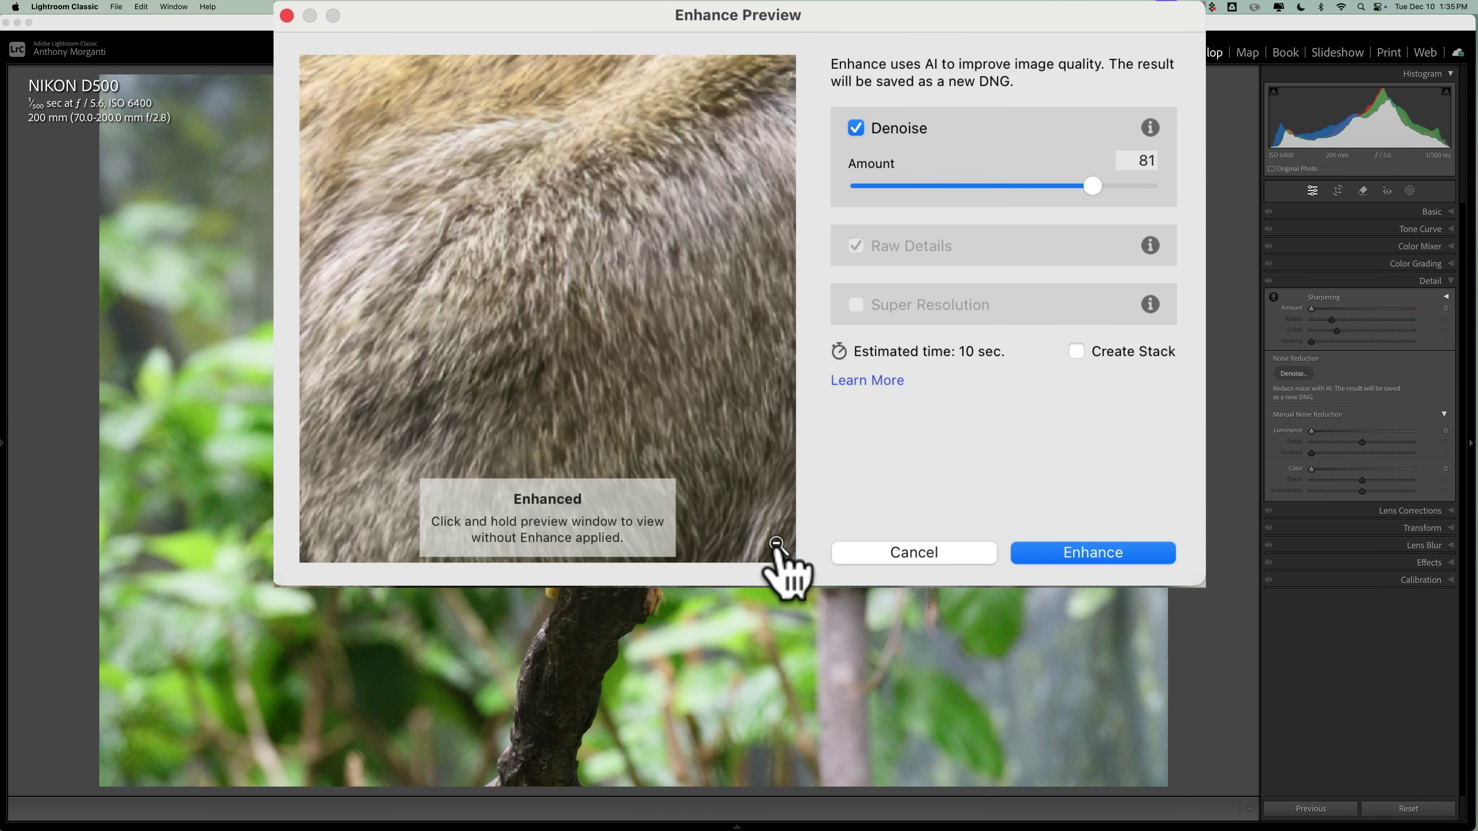
{"action": "left_click", "coordinate": [777, 544]}
{"action": "left_click", "coordinate": [605, 285]}
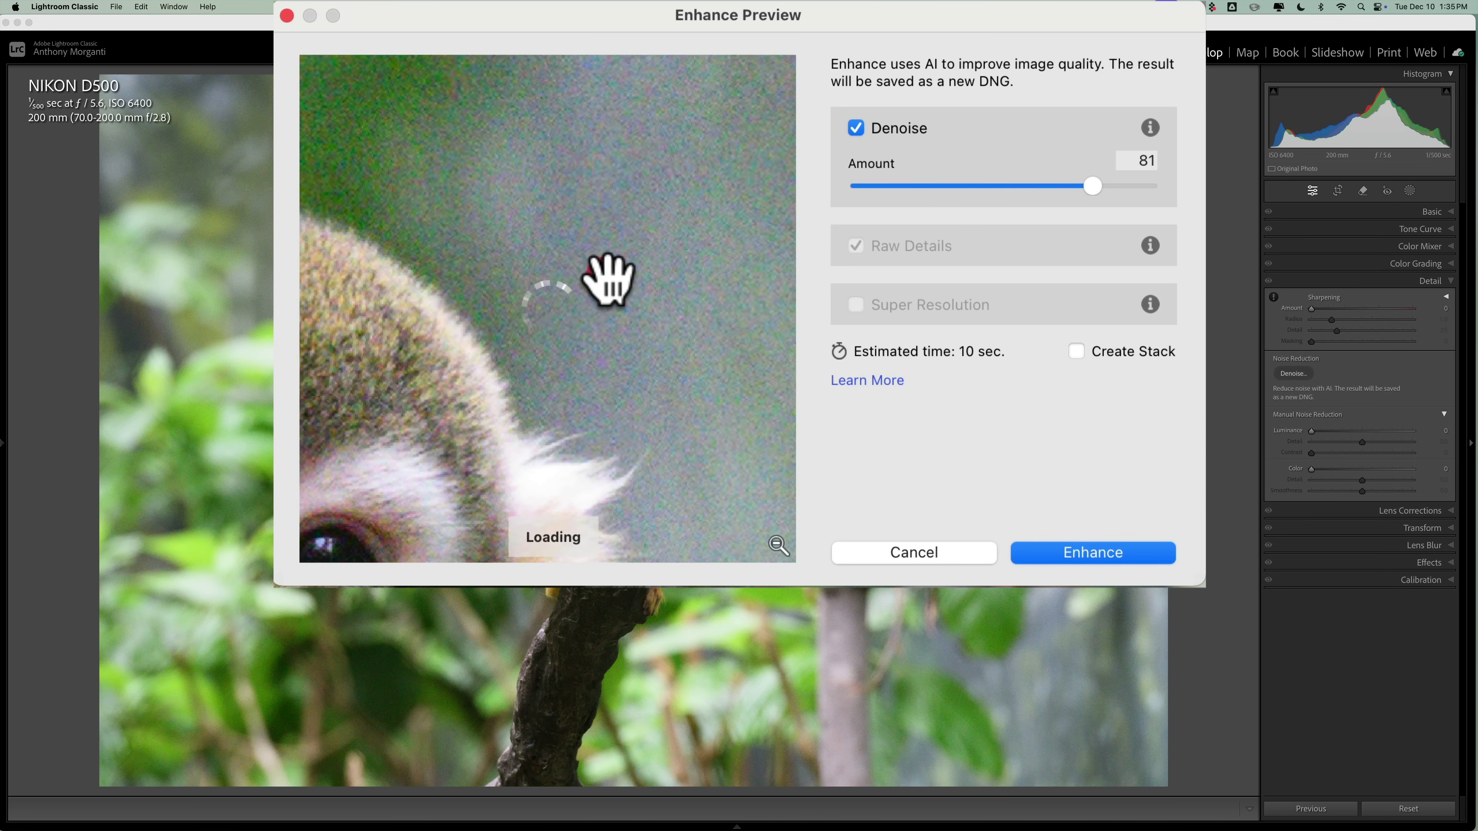
{"action": "left_click", "coordinate": [1082, 550]}
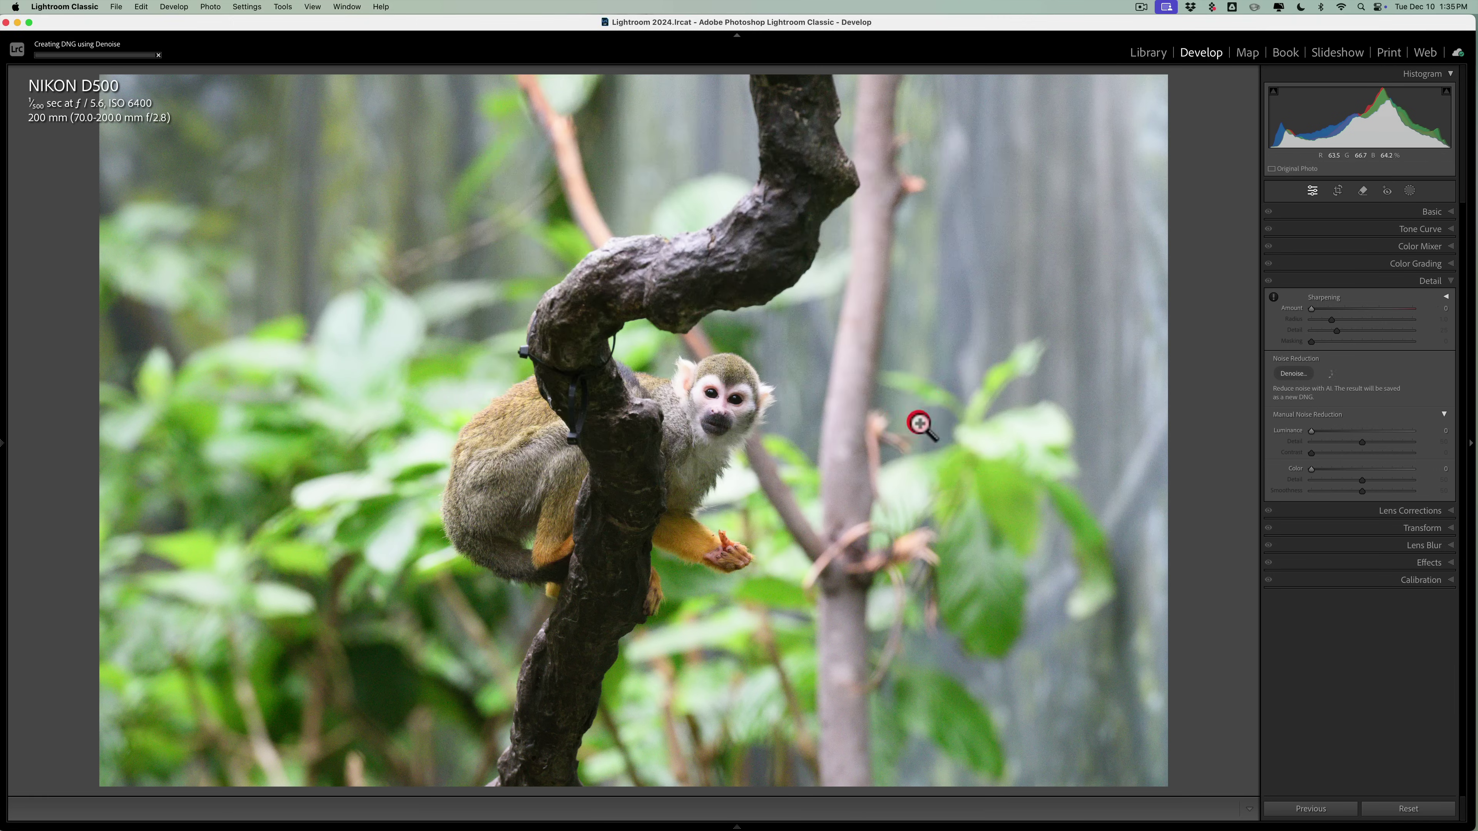
{"action": "left_click", "coordinate": [920, 424]}
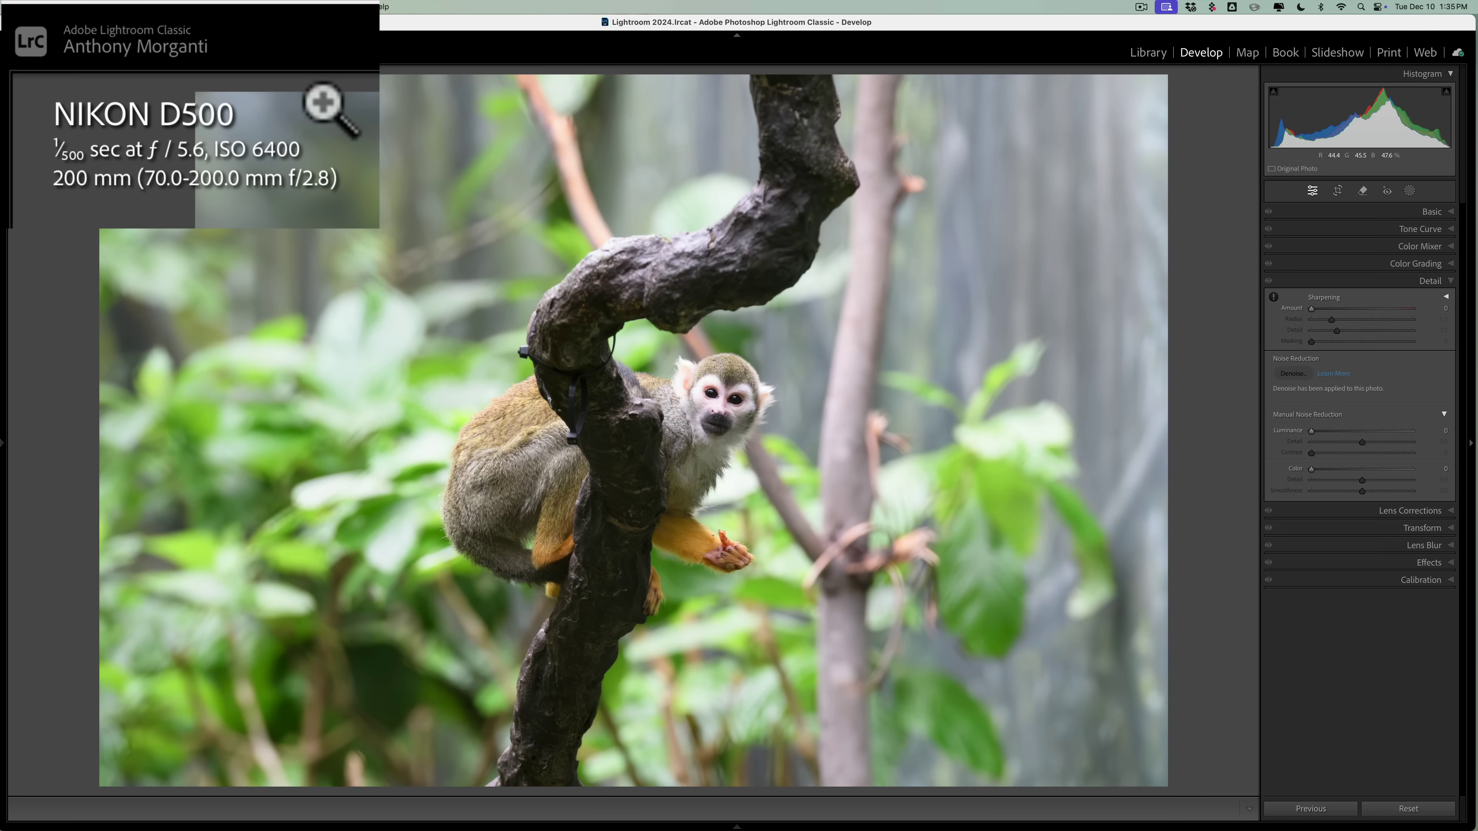
Zoom in on the monkey's face to inspect the denoised result, then back to fit.
{"action": "mouse_move", "coordinate": [650, 822]}
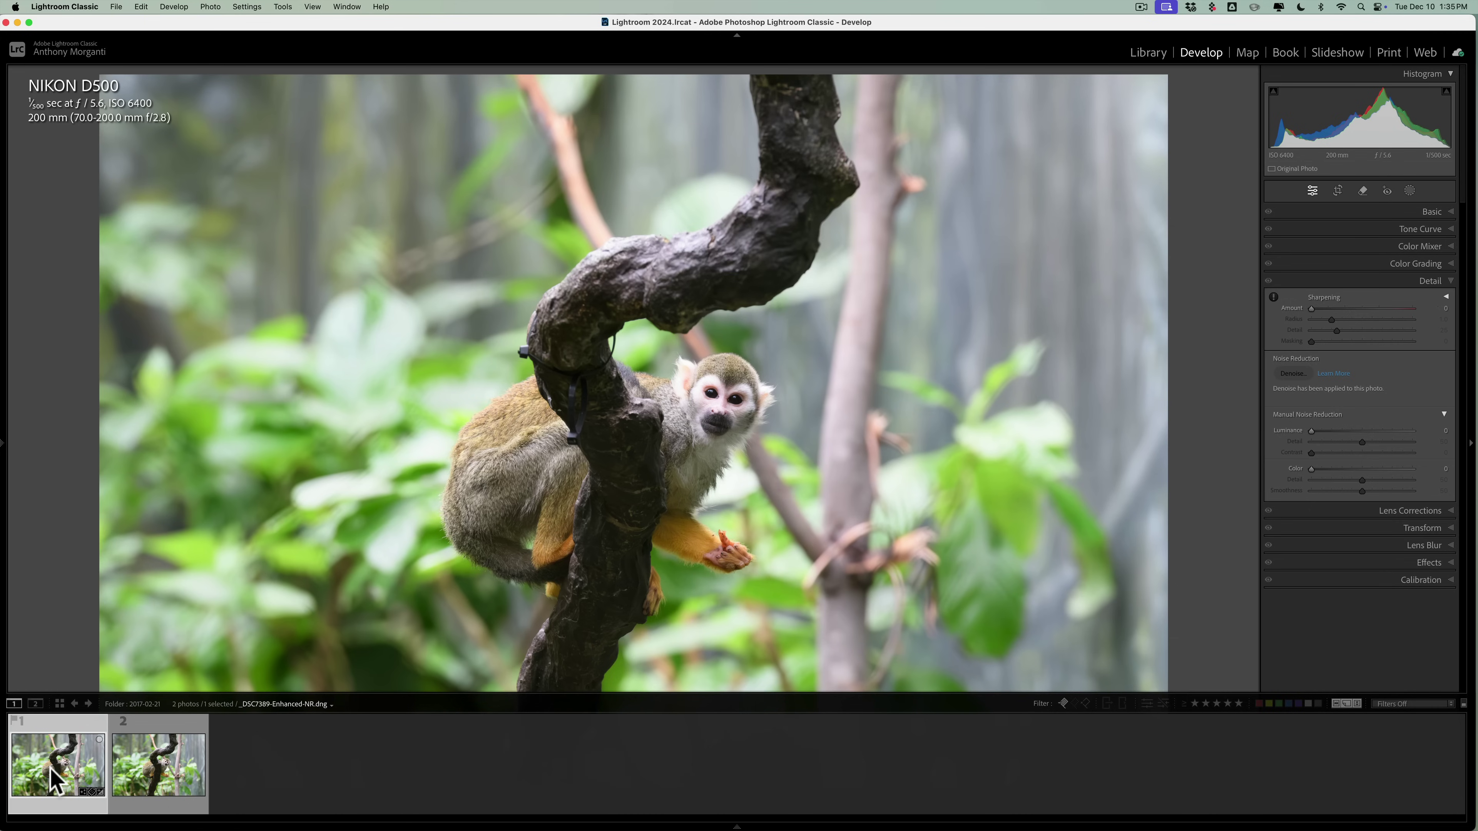
{"action": "left_click", "coordinate": [756, 371]}
{"action": "left_click", "coordinate": [757, 372]}
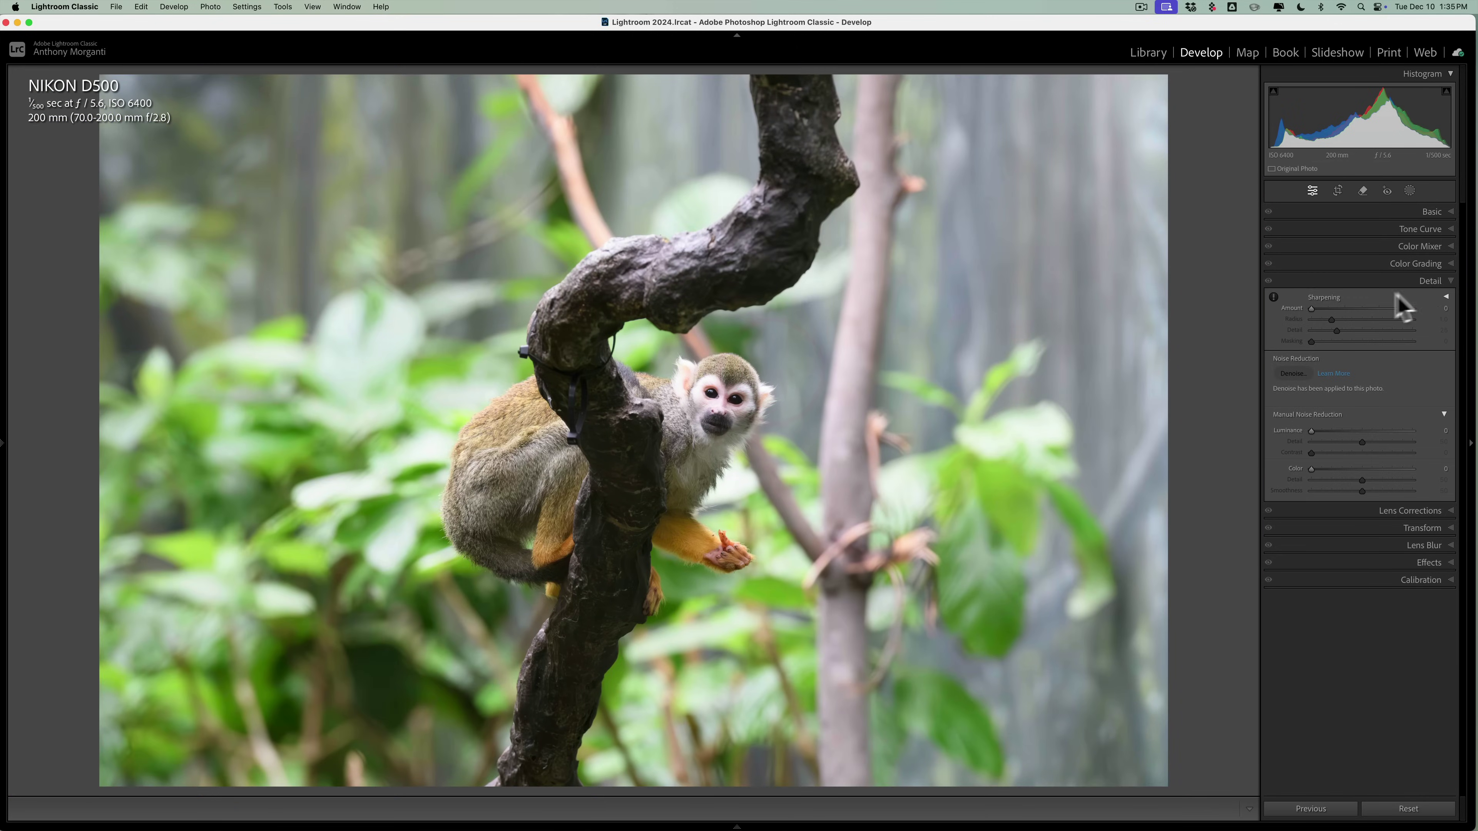
Crop to a tight portrait frame at Original aspect around the monkey's face and arm.
{"action": "left_click", "coordinate": [1435, 282]}
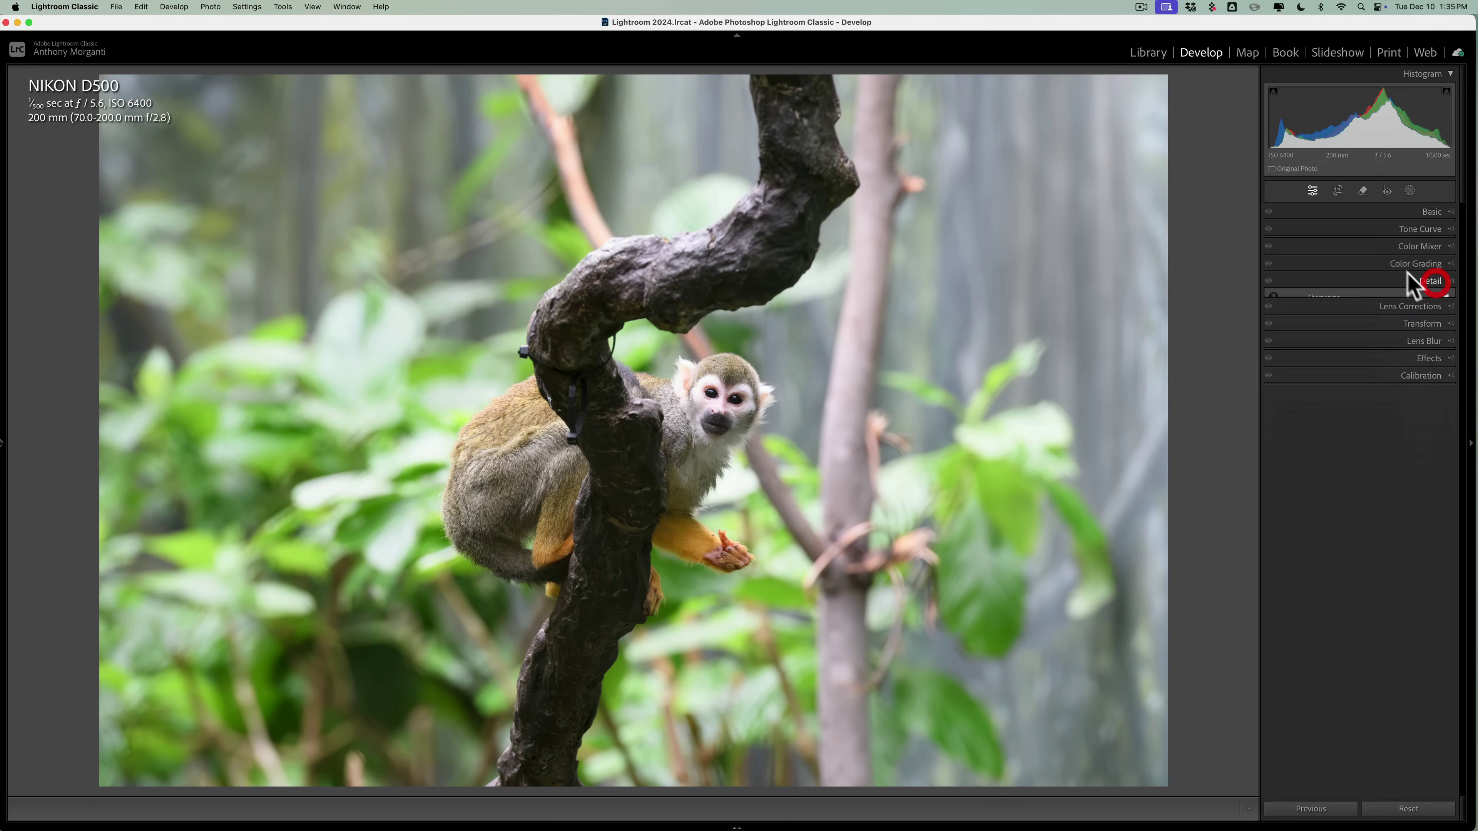
{"action": "left_click", "coordinate": [1339, 192]}
{"action": "left_click", "coordinate": [1418, 231]}
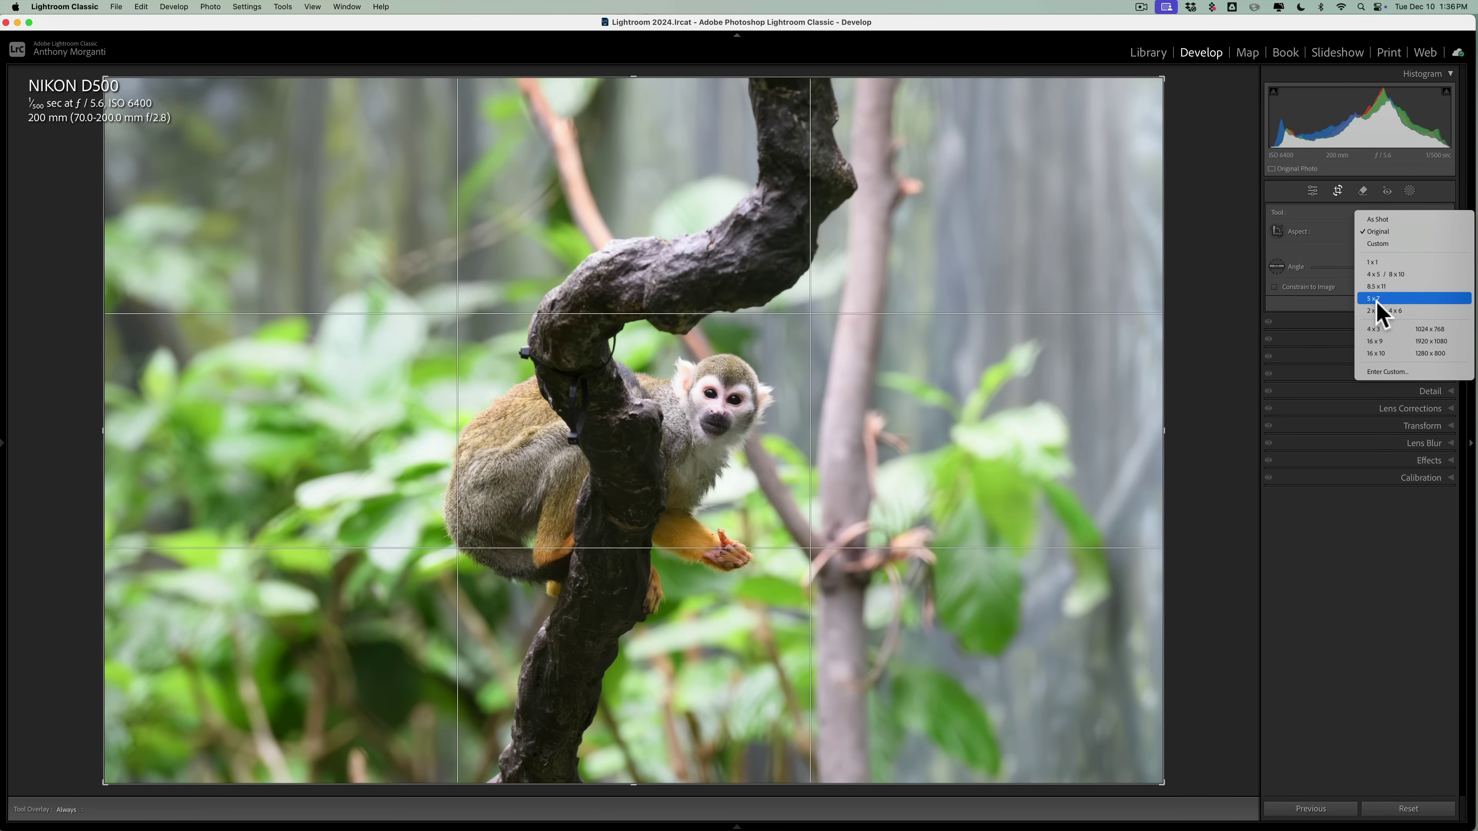
{"action": "left_click", "coordinate": [1377, 232]}
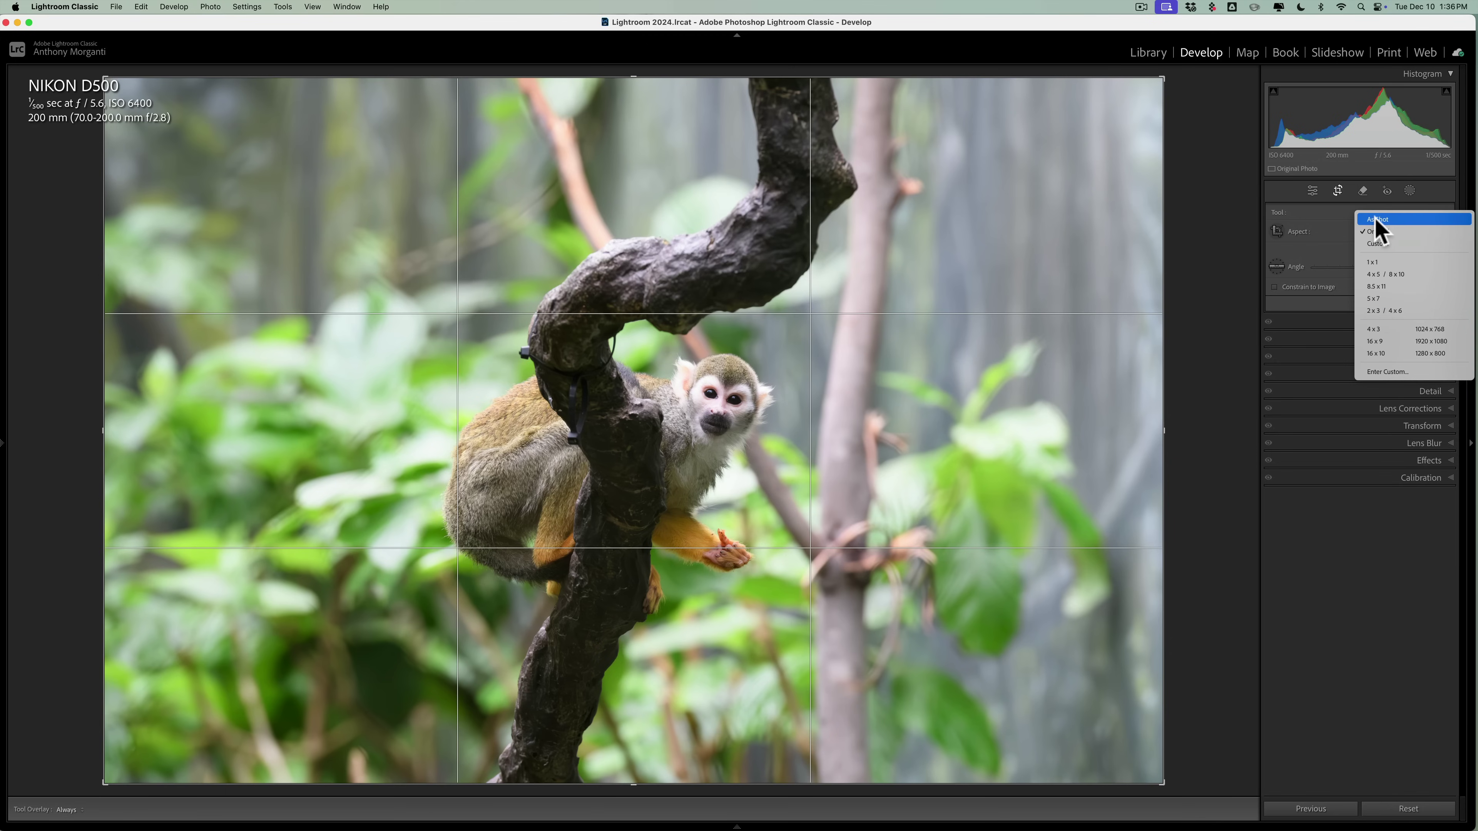
{"action": "key", "text": "x"}
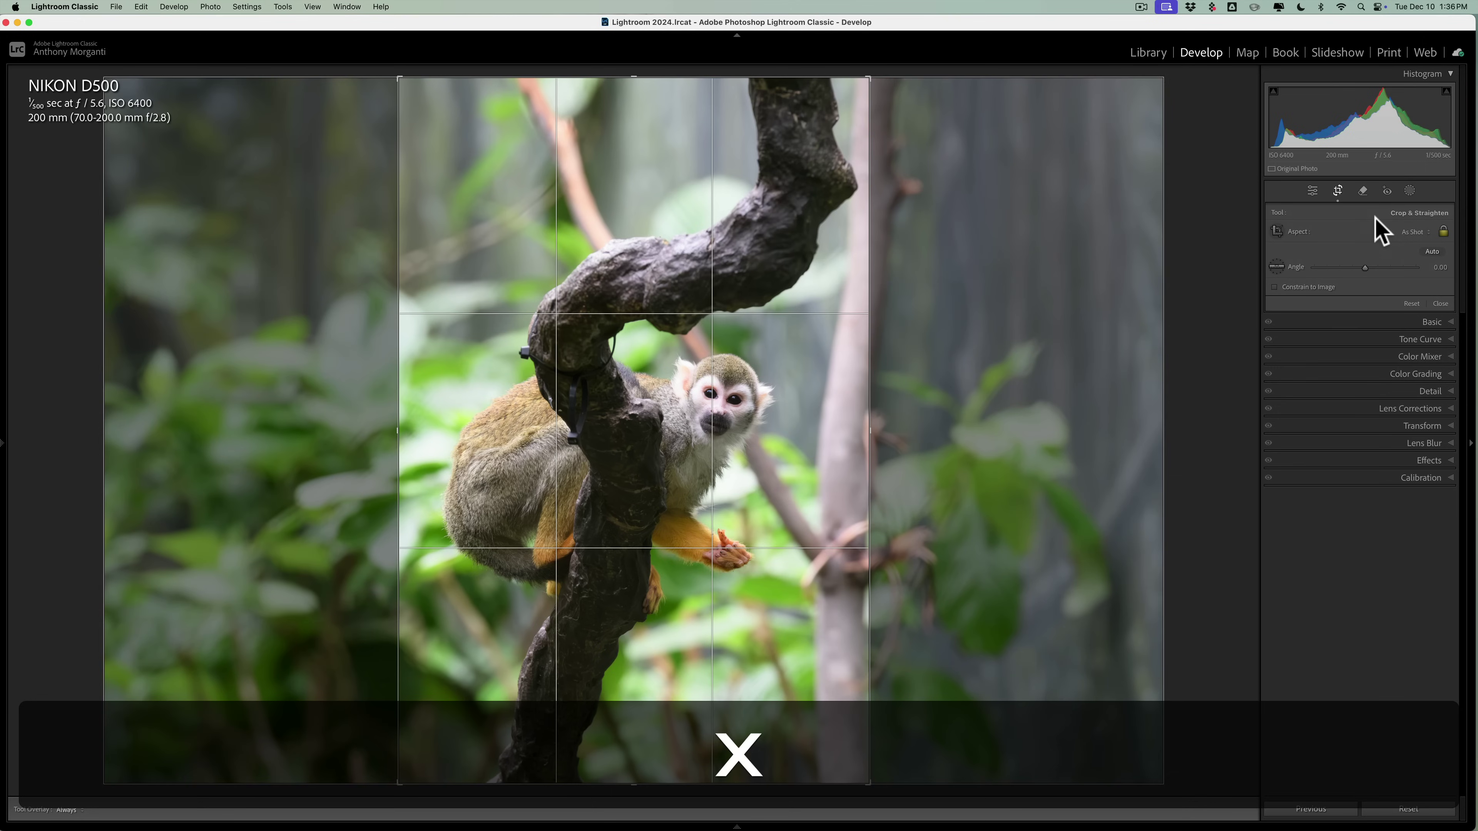
{"action": "left_click_drag", "start_coordinate": [633, 76], "coordinate": [634, 257]}
{"action": "left_click_drag", "start_coordinate": [608, 433], "coordinate": [584, 455]}
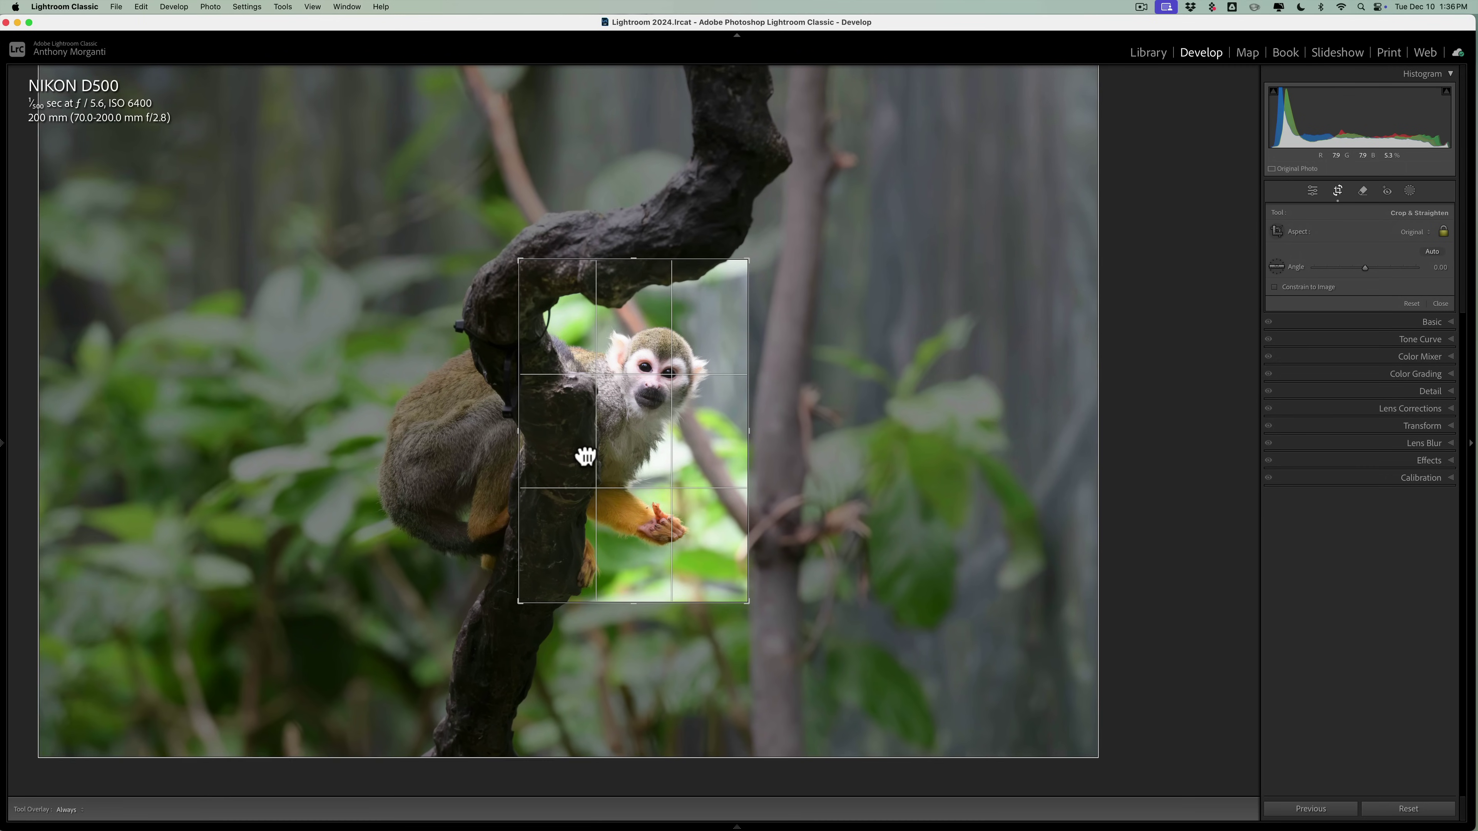
{"action": "left_click", "coordinate": [1338, 187]}
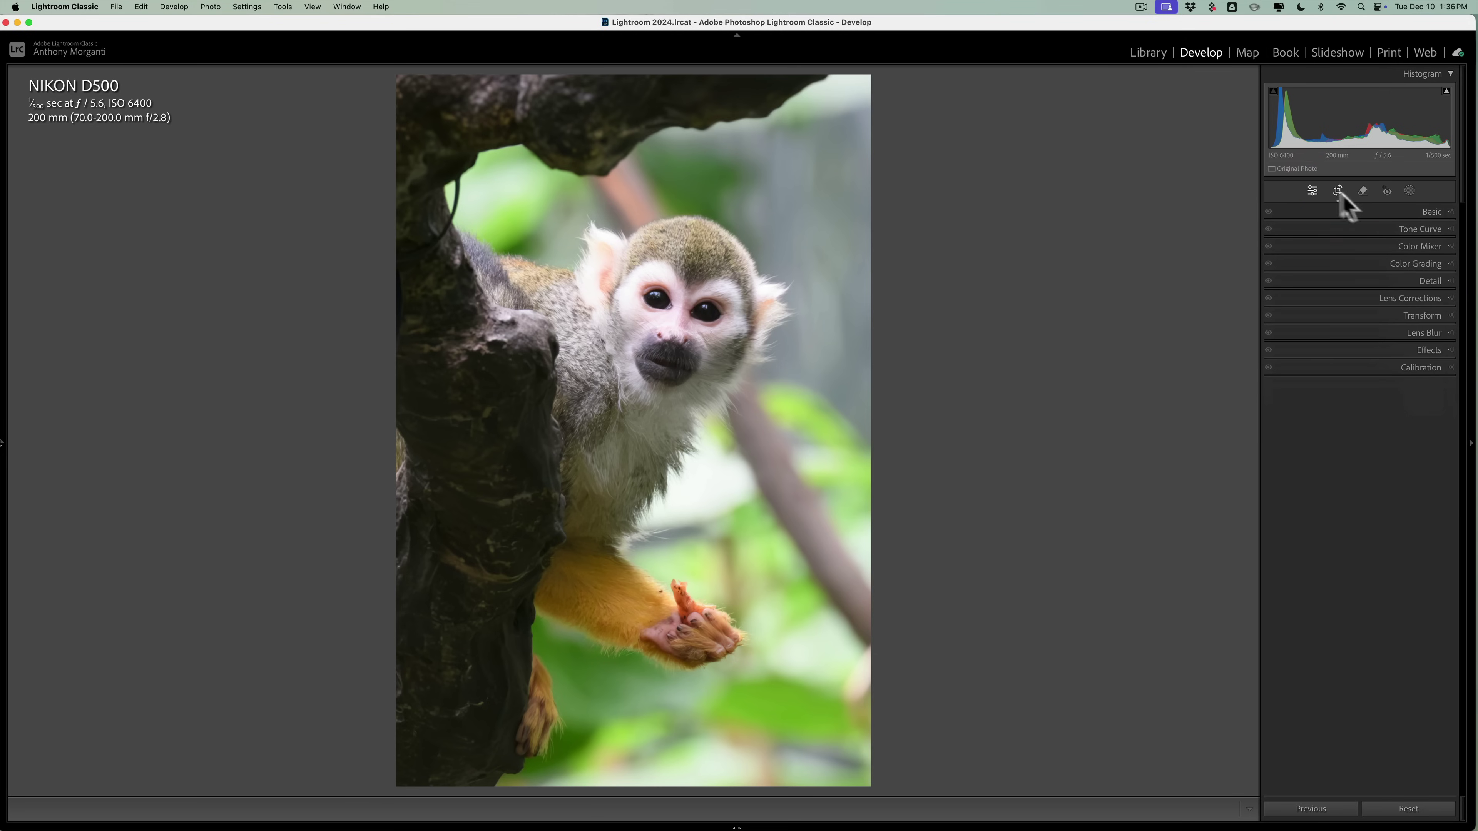
Set Highlights −45, Shadows +37, Whites −22 and Blacks −57 while checking clipping.
{"action": "left_click", "coordinate": [1432, 212]}
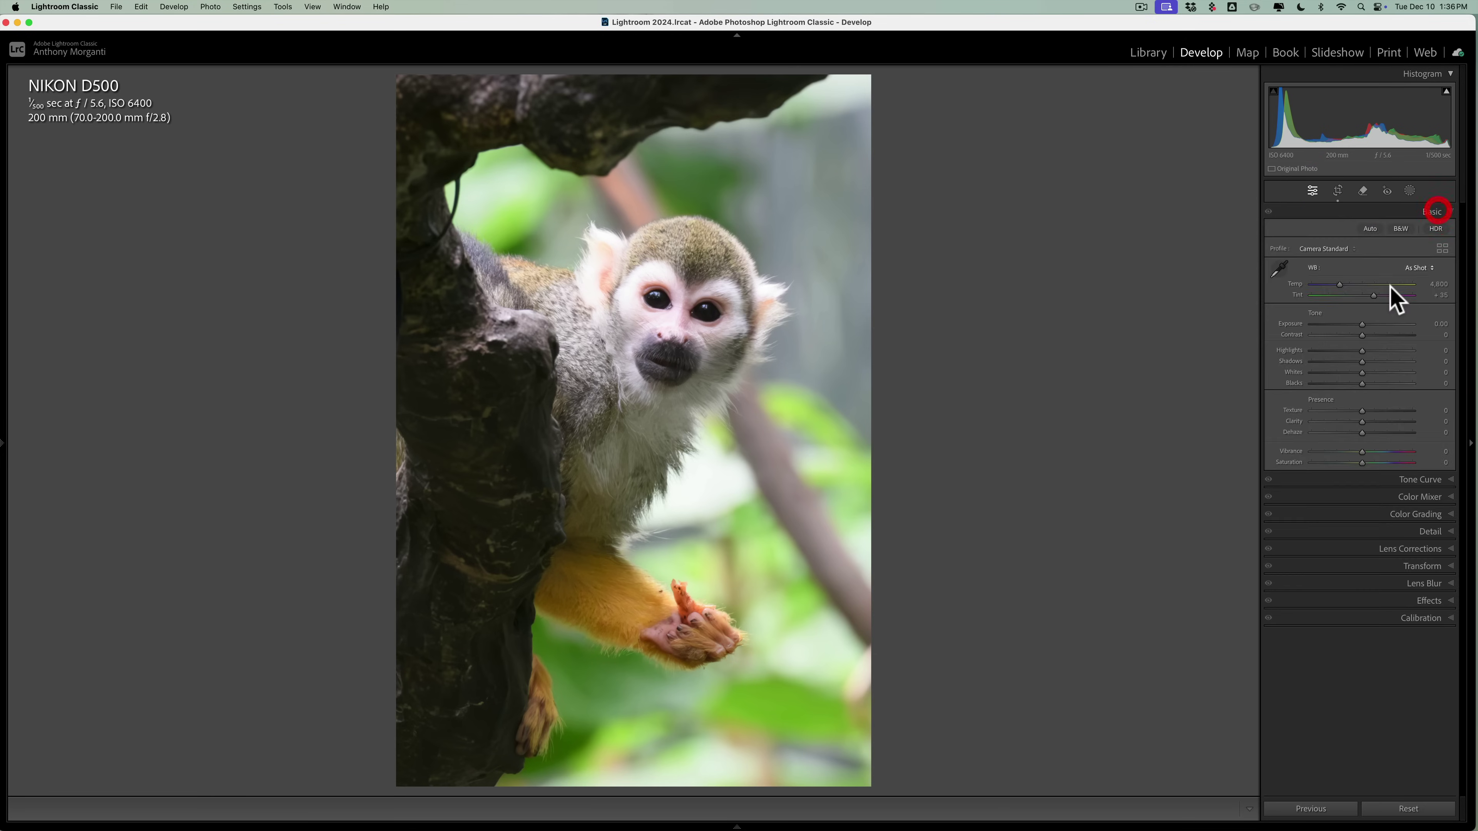
{"action": "left_click_drag", "start_coordinate": [1280, 365], "coordinate": [1322, 393]}
{"action": "left_click", "coordinate": [1271, 383]}
{"action": "left_click", "coordinate": [1310, 405]}
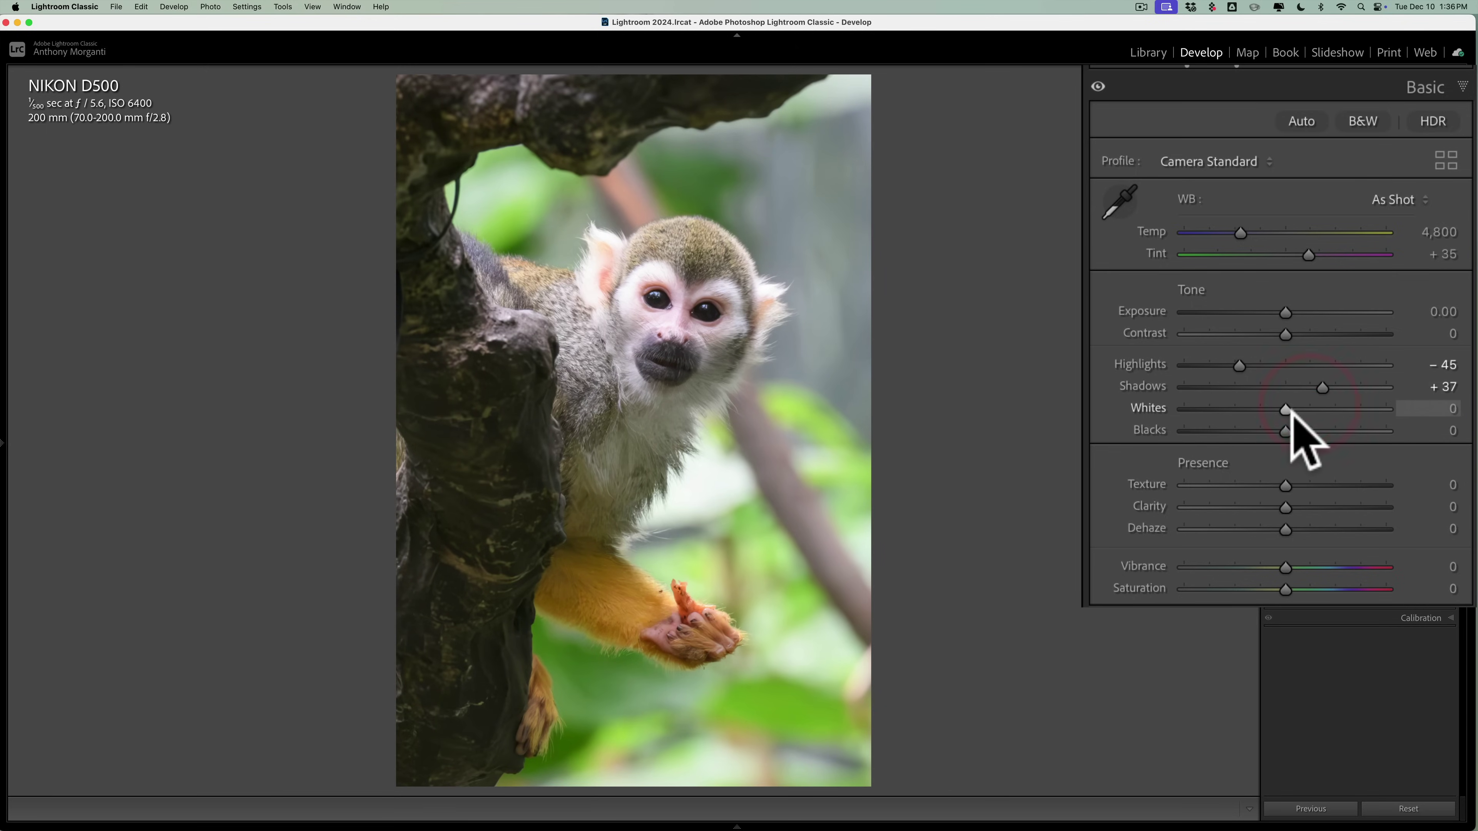
{"action": "key", "text": "alt"}
{"action": "mouse_move", "coordinate": [1286, 407]}
{"action": "left_mouse_down"}
{"action": "mouse_move", "coordinate": [1316, 408]}
{"action": "mouse_move", "coordinate": [1262, 409]}
{"action": "left_mouse_up"}
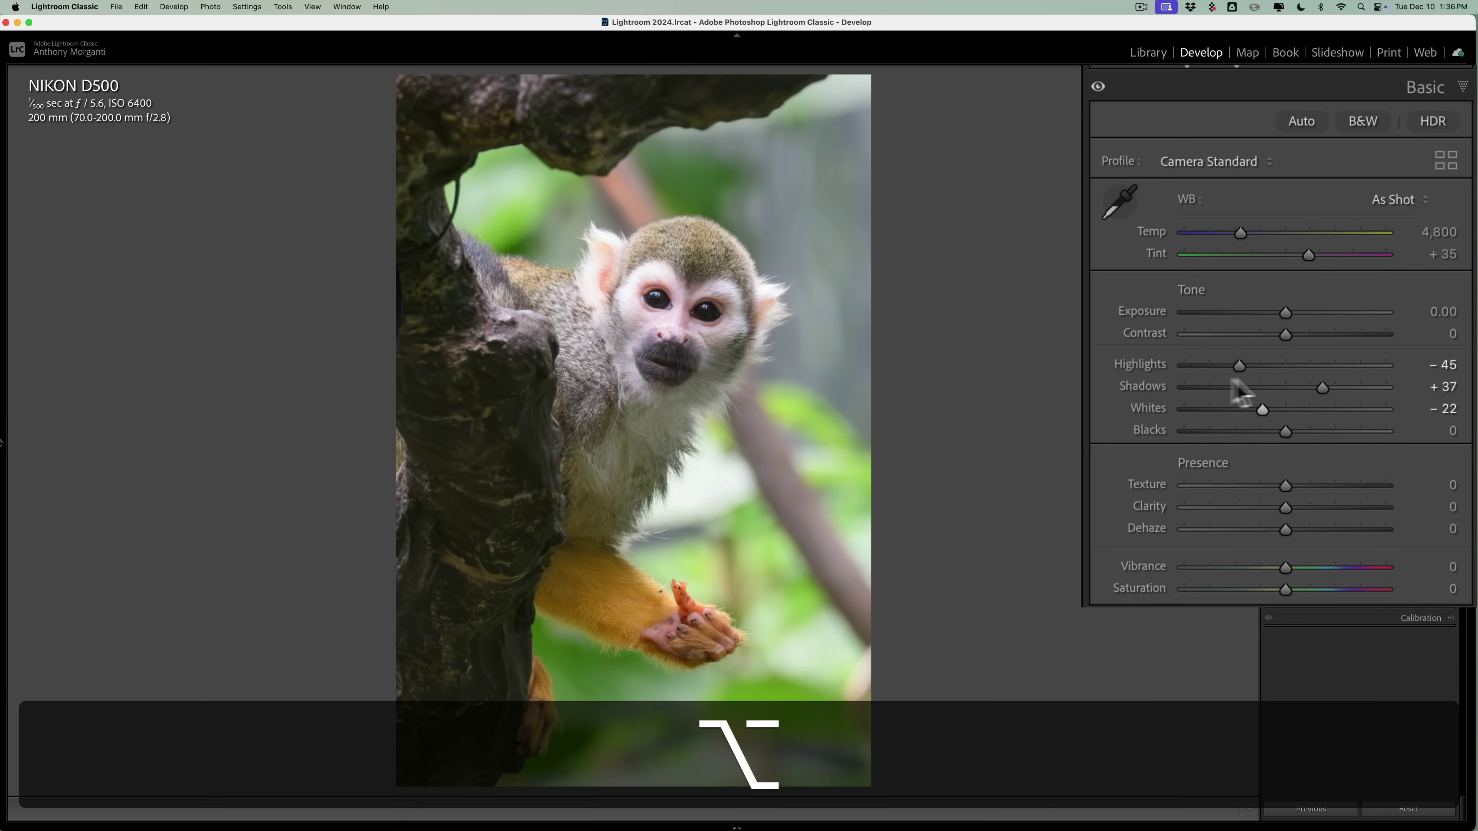
{"action": "left_click_drag", "start_coordinate": [1285, 431], "coordinate": [1229, 432]}
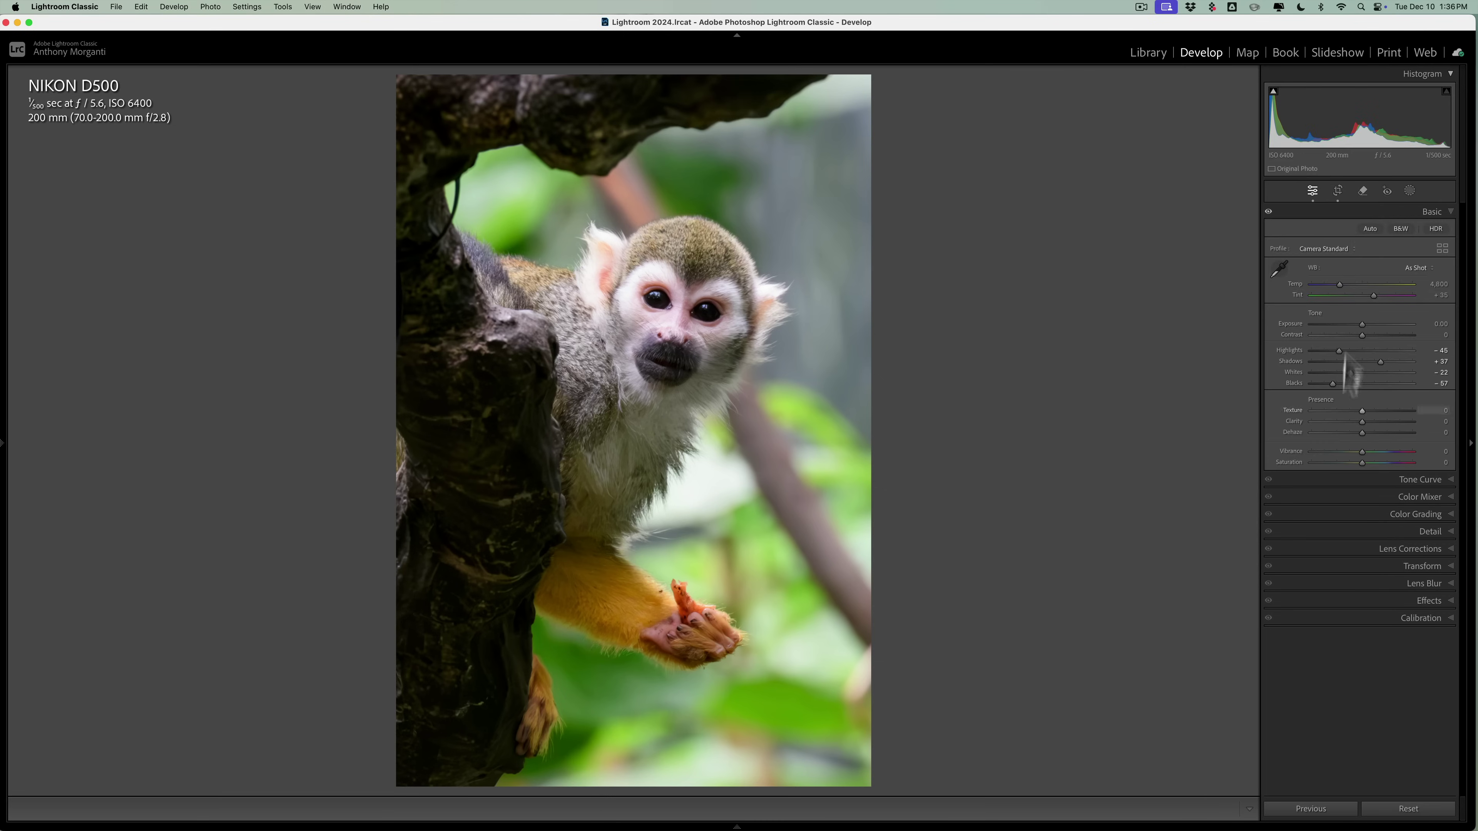
{"action": "left_click", "coordinate": [1410, 191]}
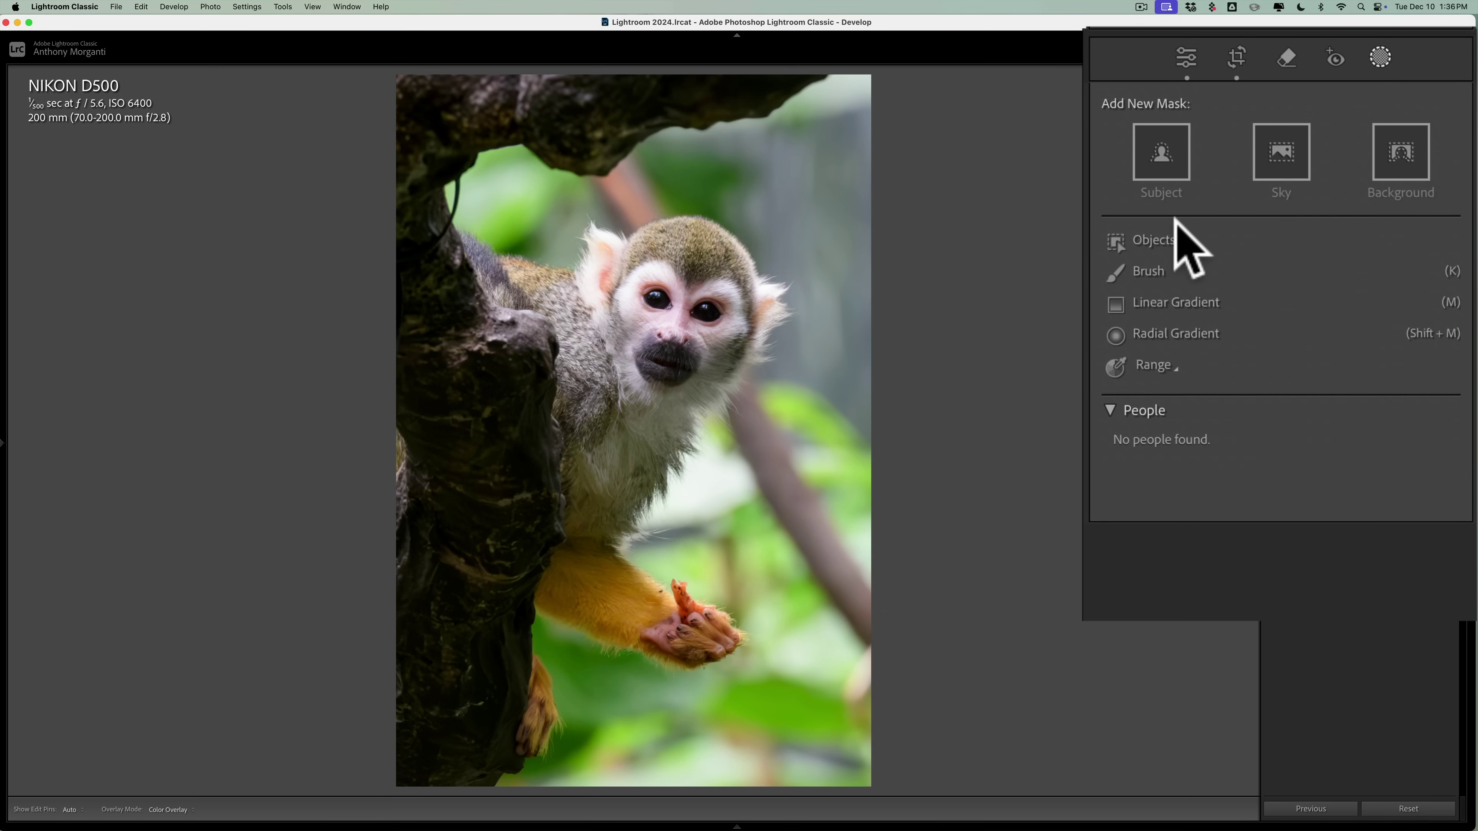
Add a Select Subject mask on the monkey with Sharpness 42, Texture 20 and Clarity 14.
{"action": "left_click", "coordinate": [1158, 151]}
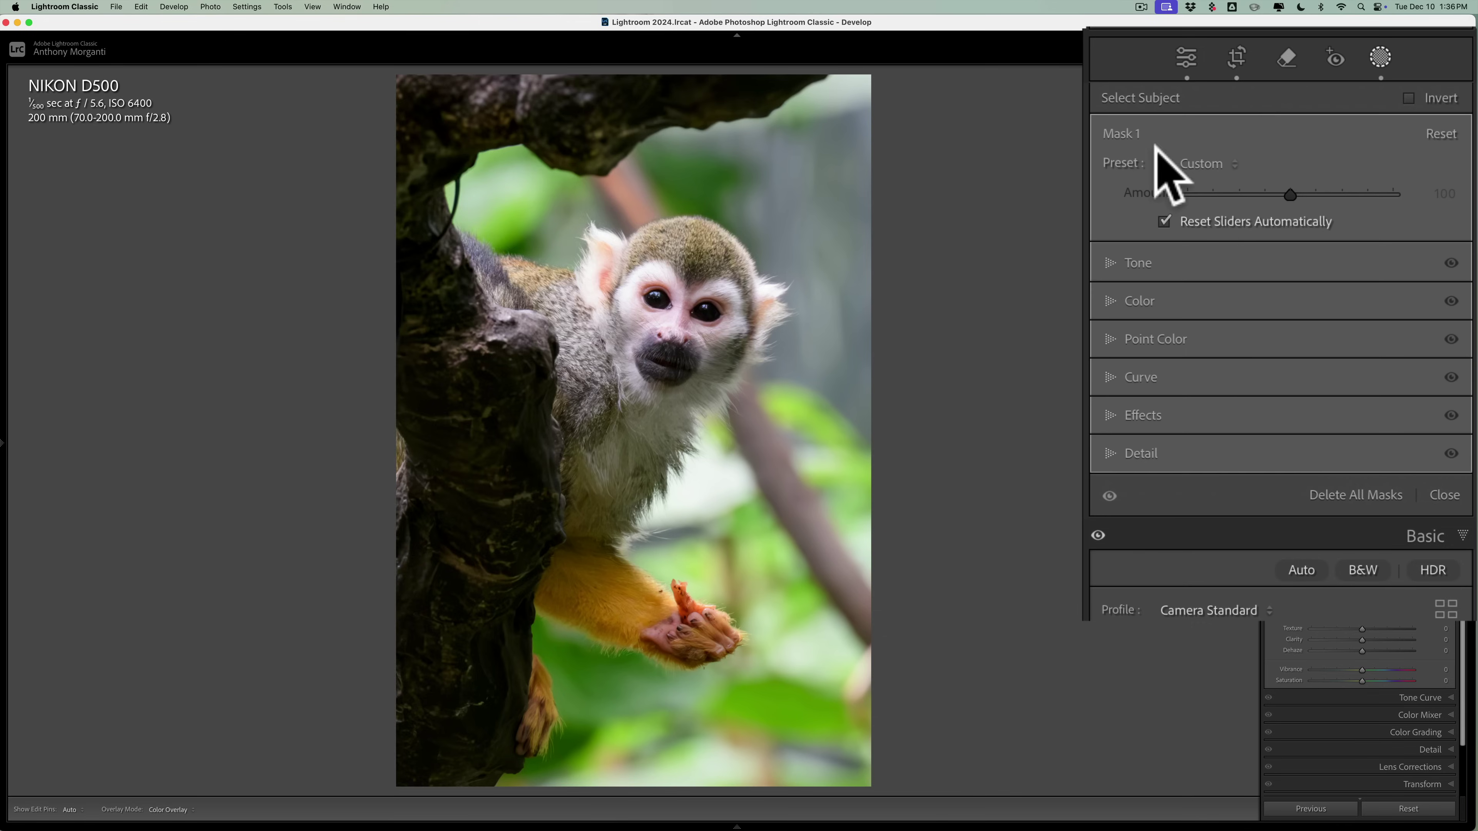
{"action": "left_click", "coordinate": [1109, 453]}
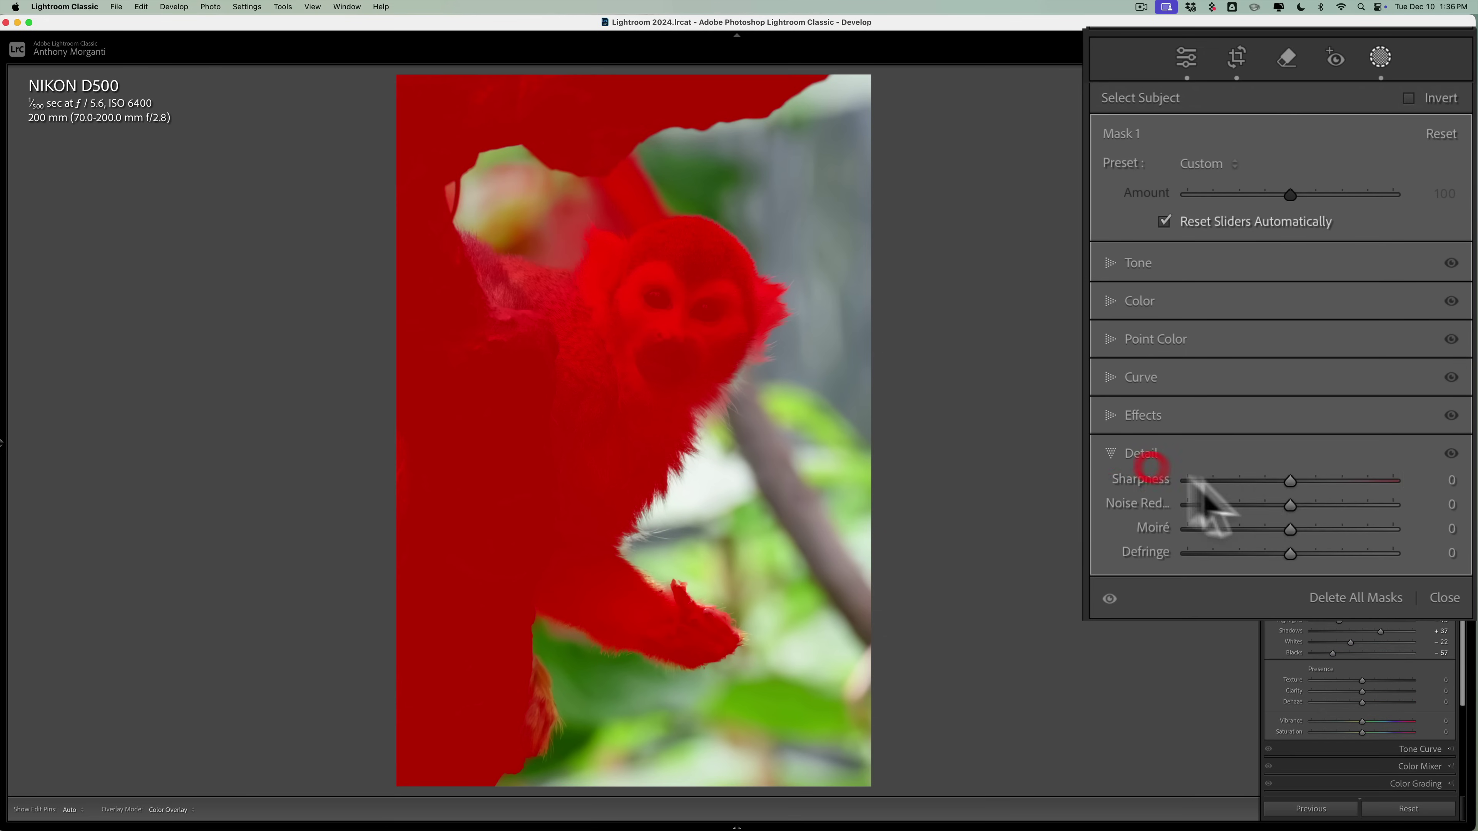
{"action": "left_click_drag", "start_coordinate": [1290, 480], "coordinate": [1333, 481]}
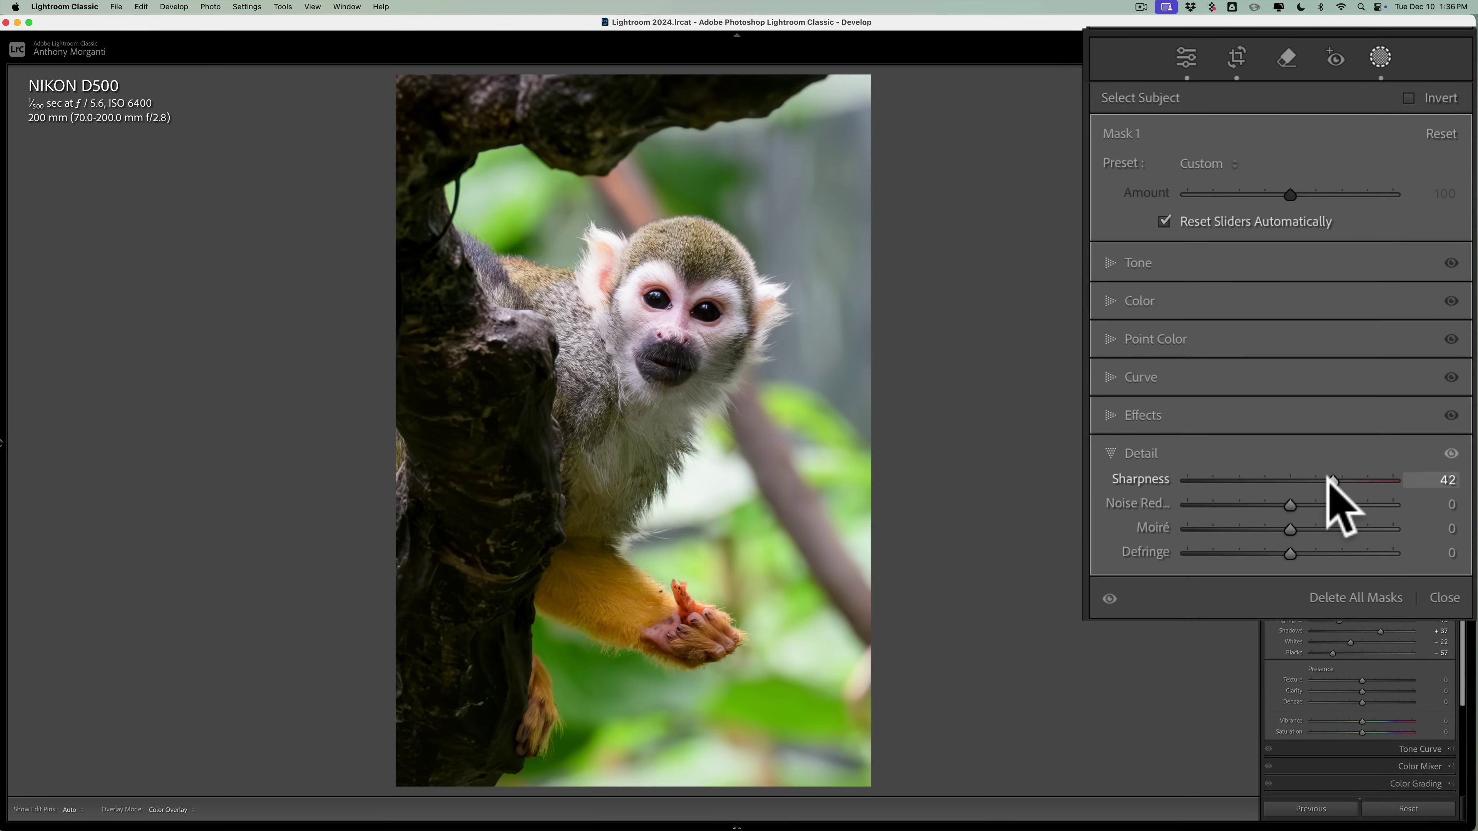
{"action": "left_click", "coordinate": [1109, 413]}
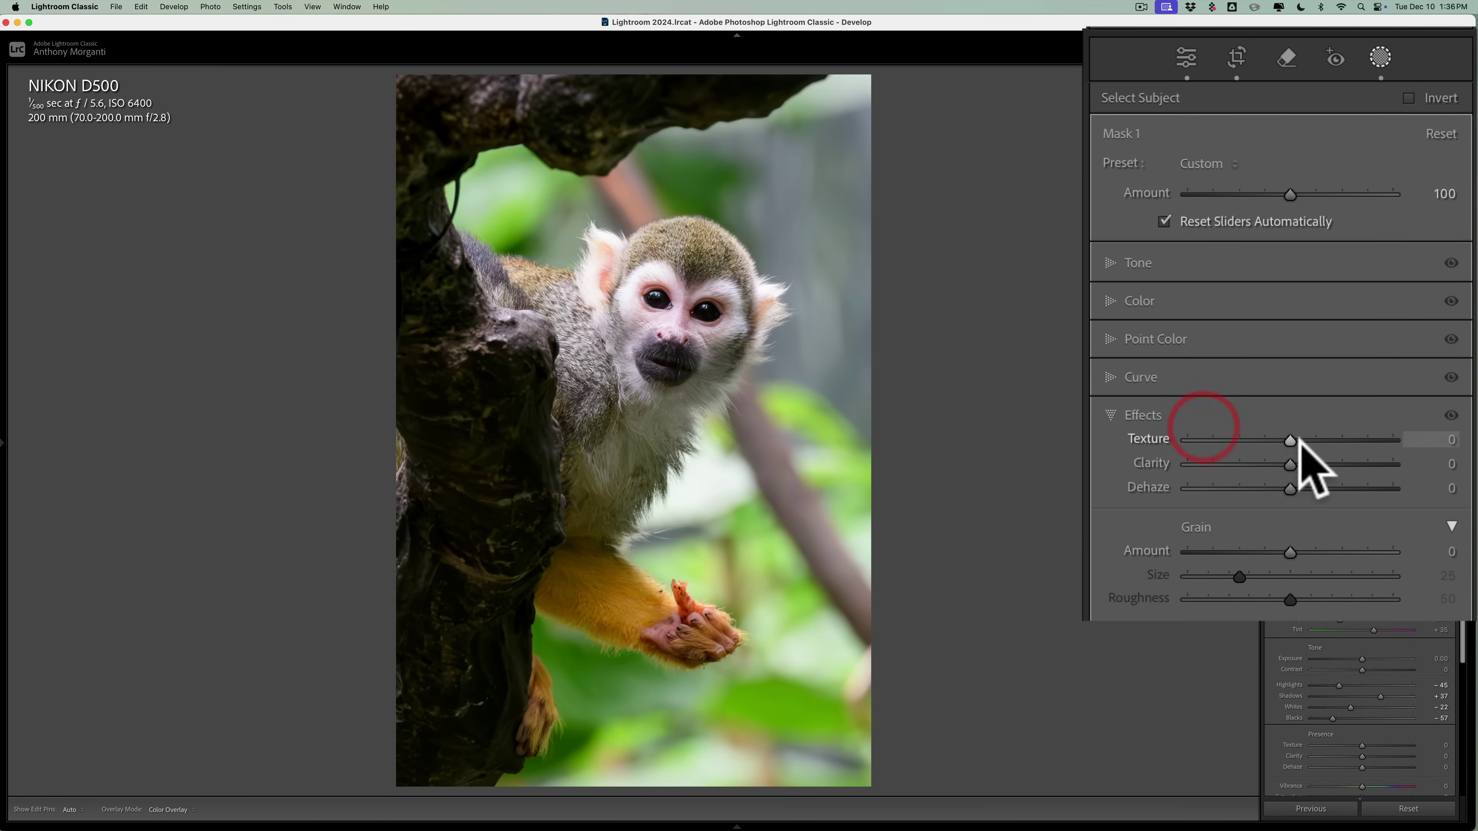
{"action": "mouse_move", "coordinate": [1289, 441]}
{"action": "left_mouse_down"}
{"action": "mouse_move", "coordinate": [1310, 441]}
{"action": "mouse_move", "coordinate": [1302, 461]}
{"action": "left_mouse_up"}
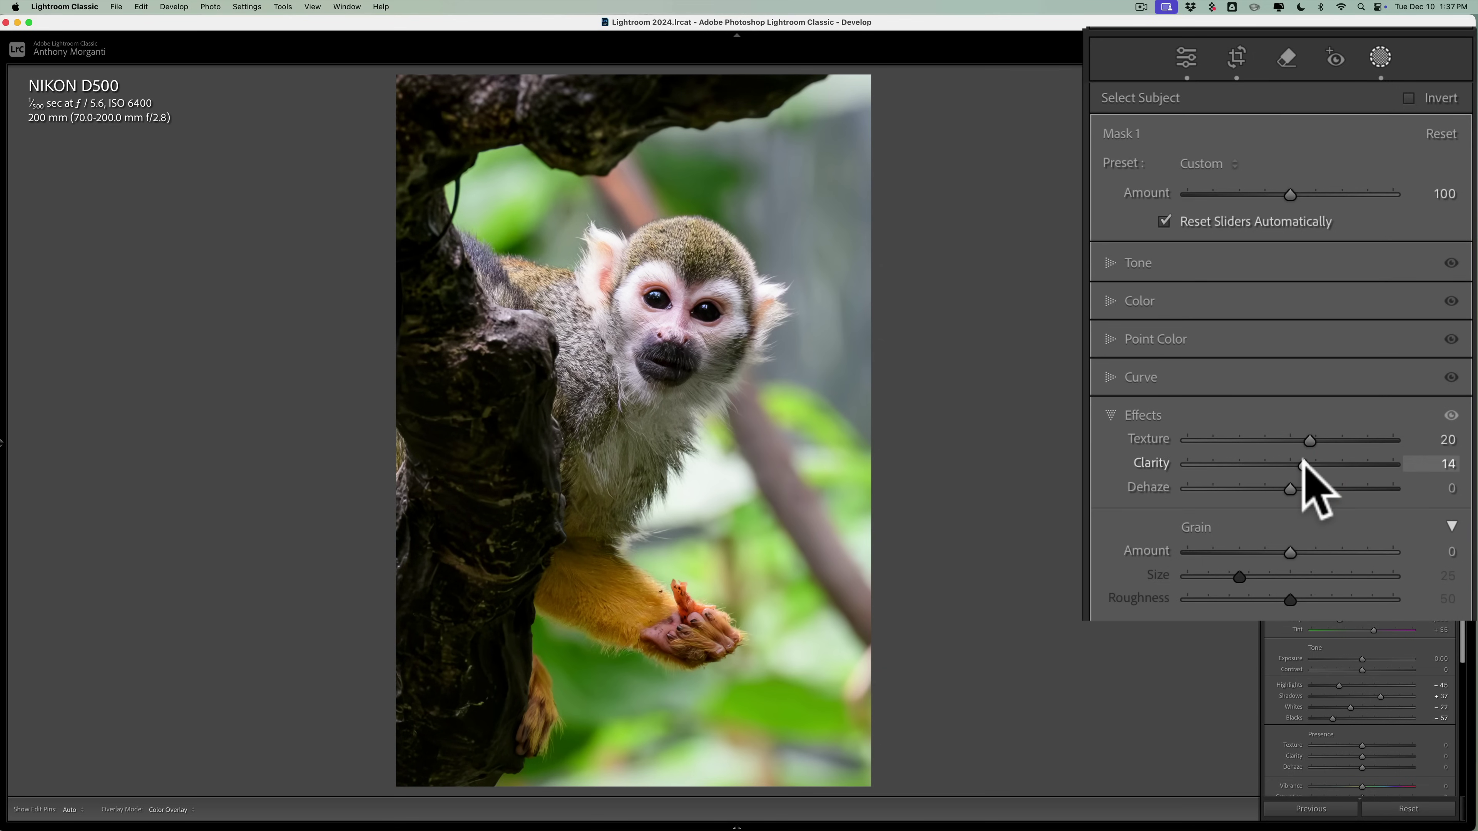
Close the masking tools and collapse the Basic panel.
{"action": "left_click", "coordinate": [1115, 416]}
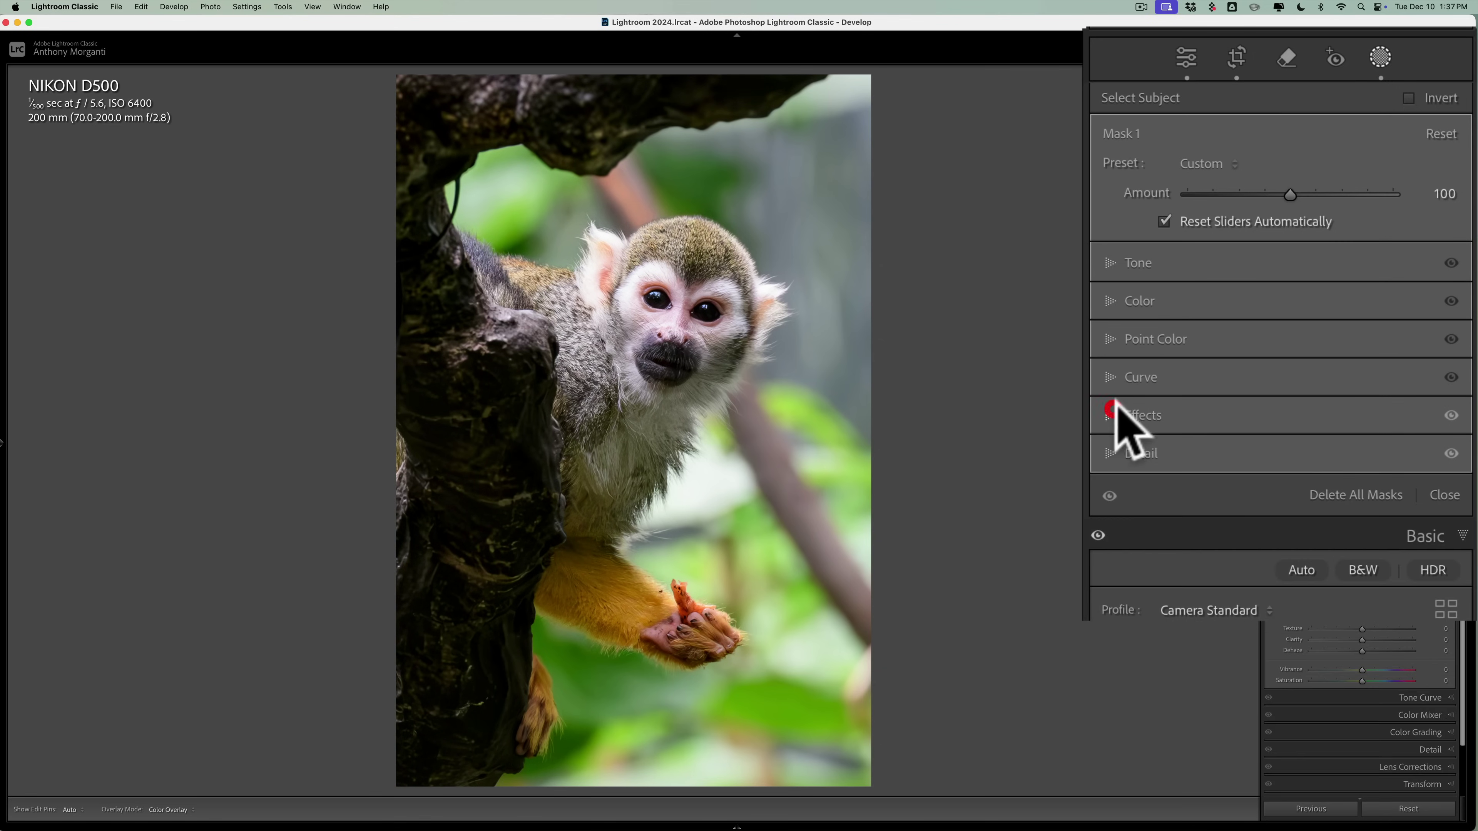
{"action": "left_click", "coordinate": [1409, 191]}
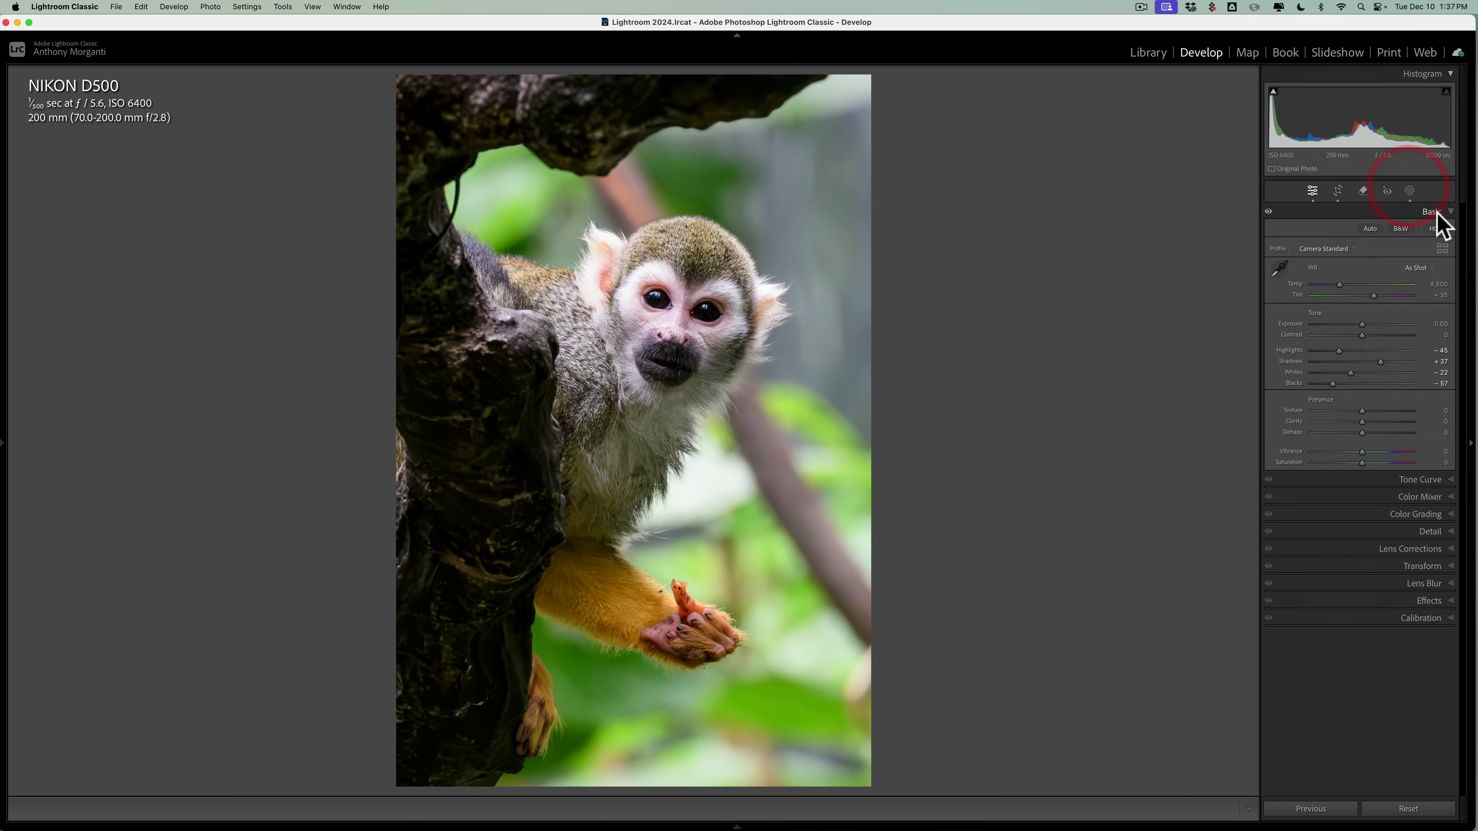
{"action": "left_click", "coordinate": [1436, 212]}
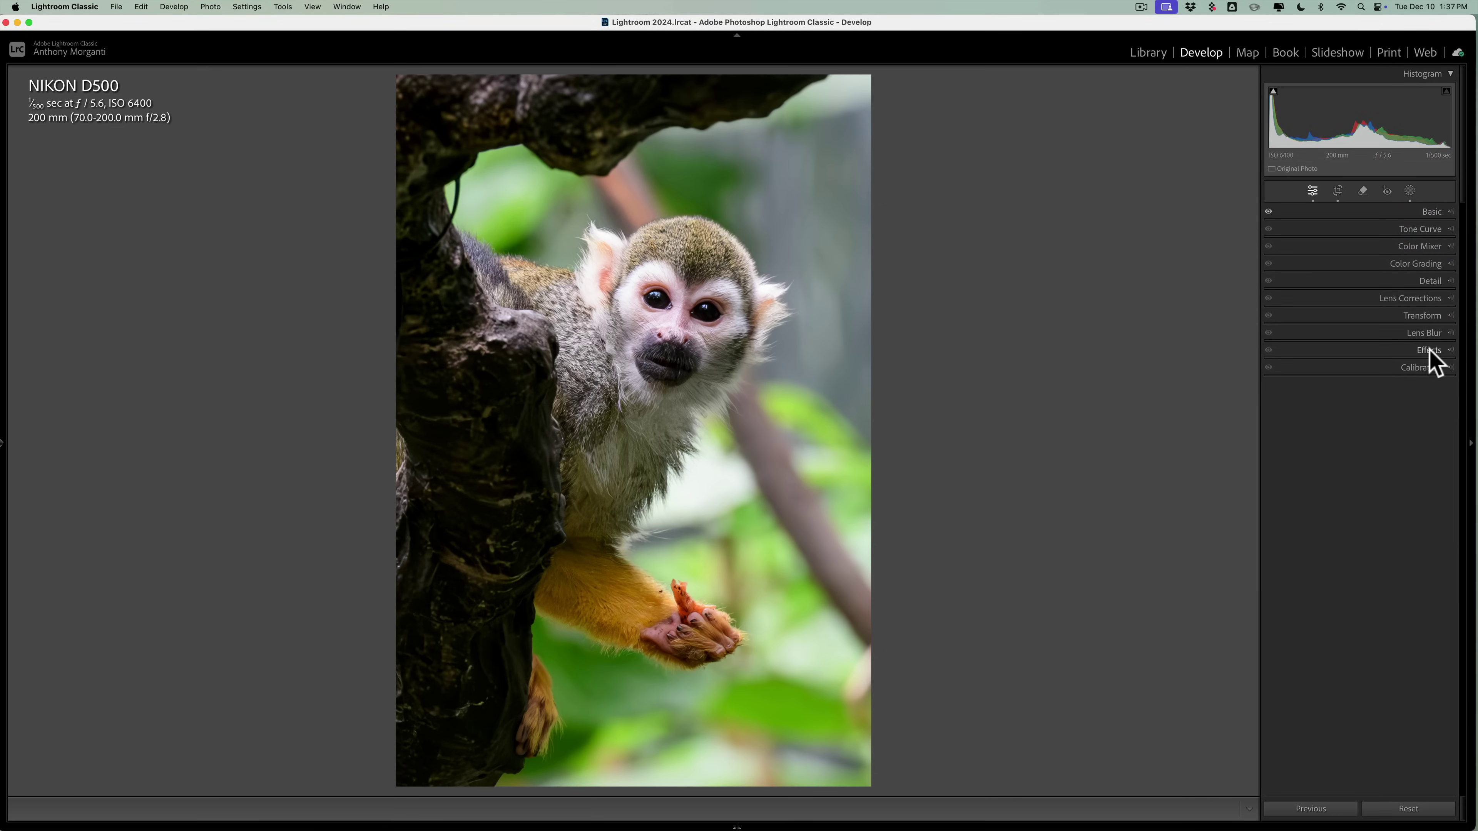
{"action": "left_click", "coordinate": [1430, 349]}
Add a −12 post-crop vignette to darken the corners.
{"action": "left_click_drag", "start_coordinate": [1374, 390], "coordinate": [1359, 389]}
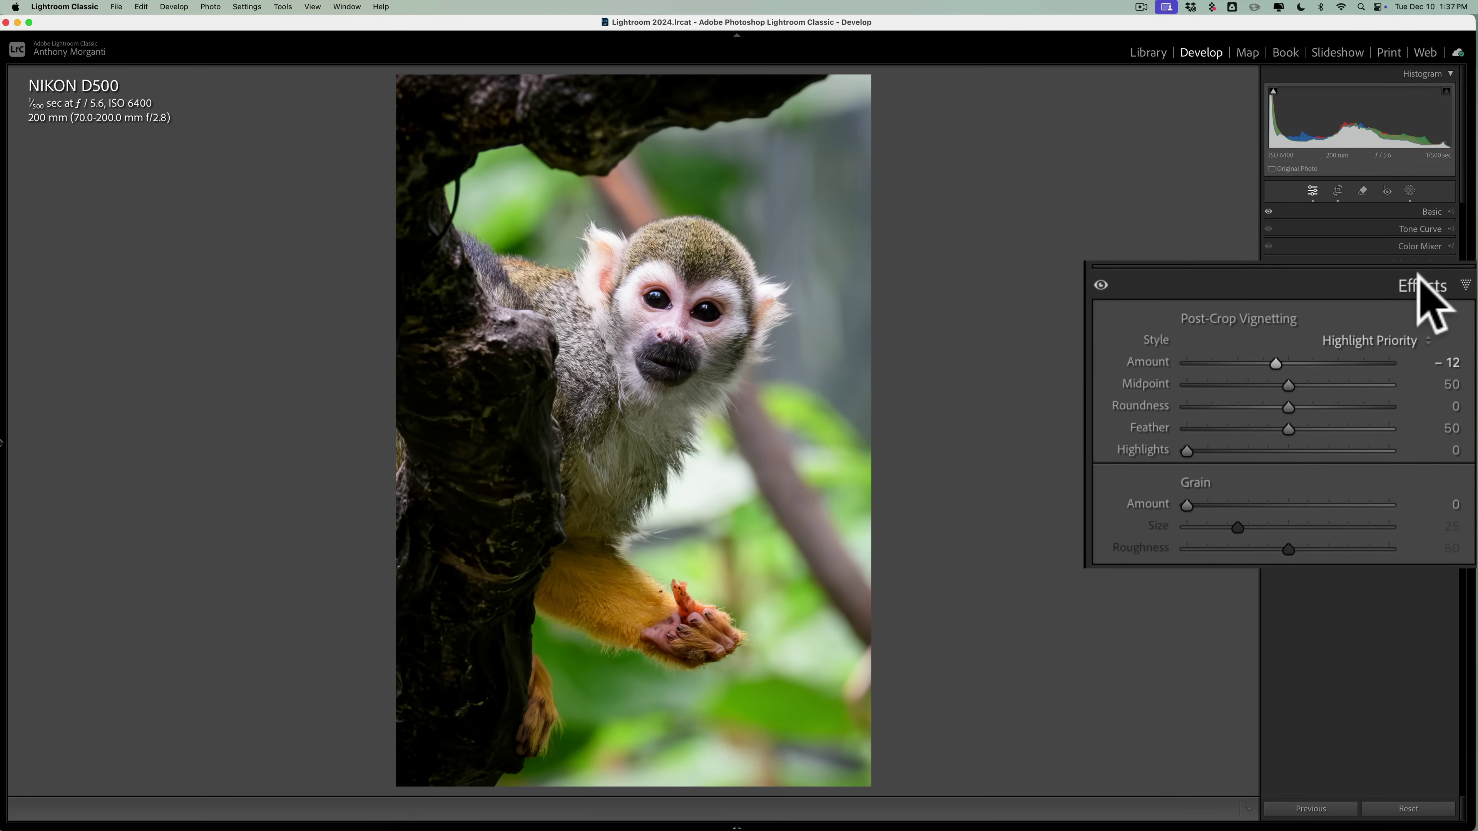
{"action": "left_click", "coordinate": [1432, 349]}
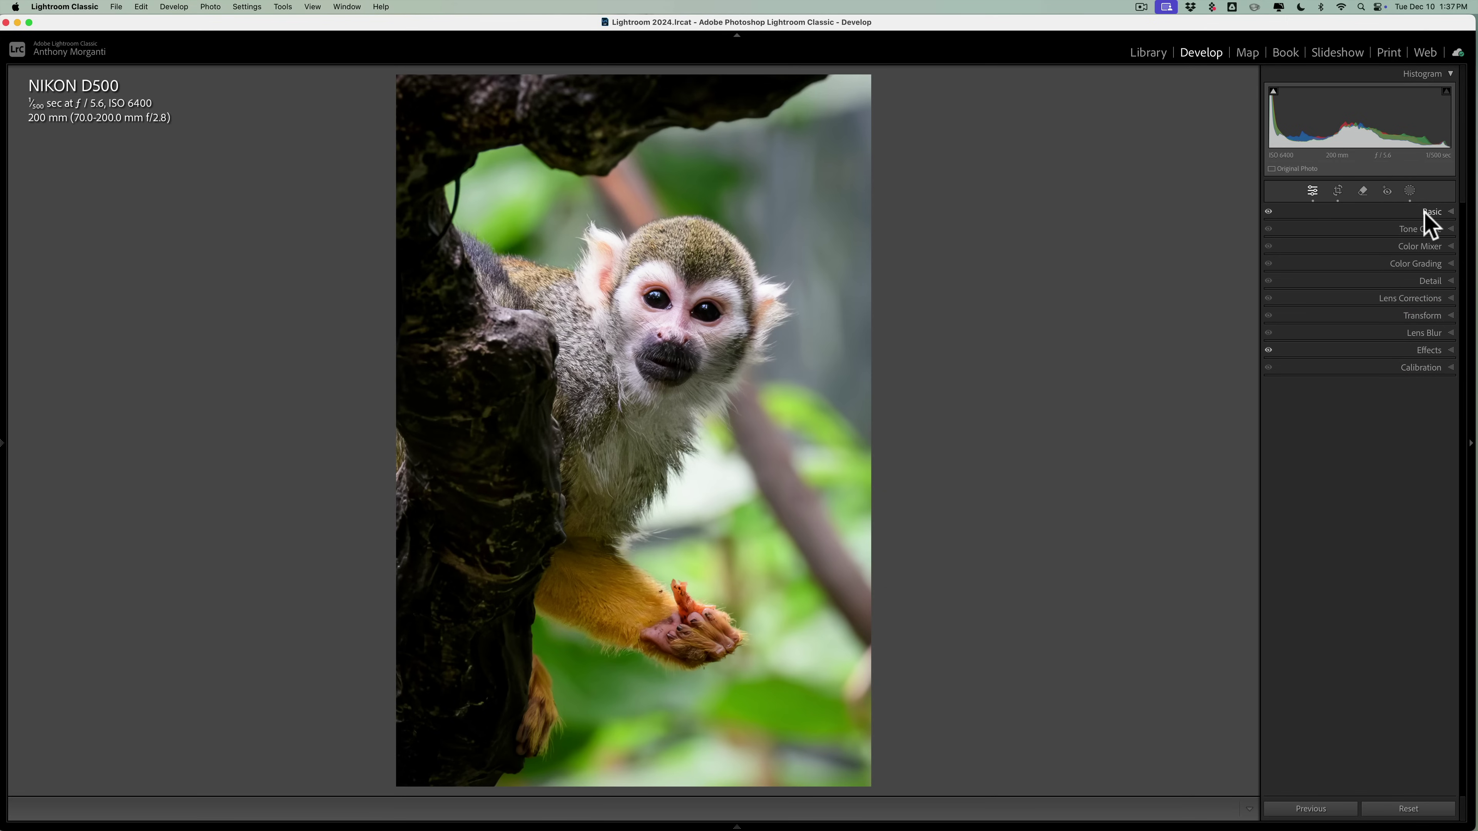
Generatively remove the blurry red branch above the monkey's head, filling it with foliage.
{"action": "left_click", "coordinate": [1363, 191]}
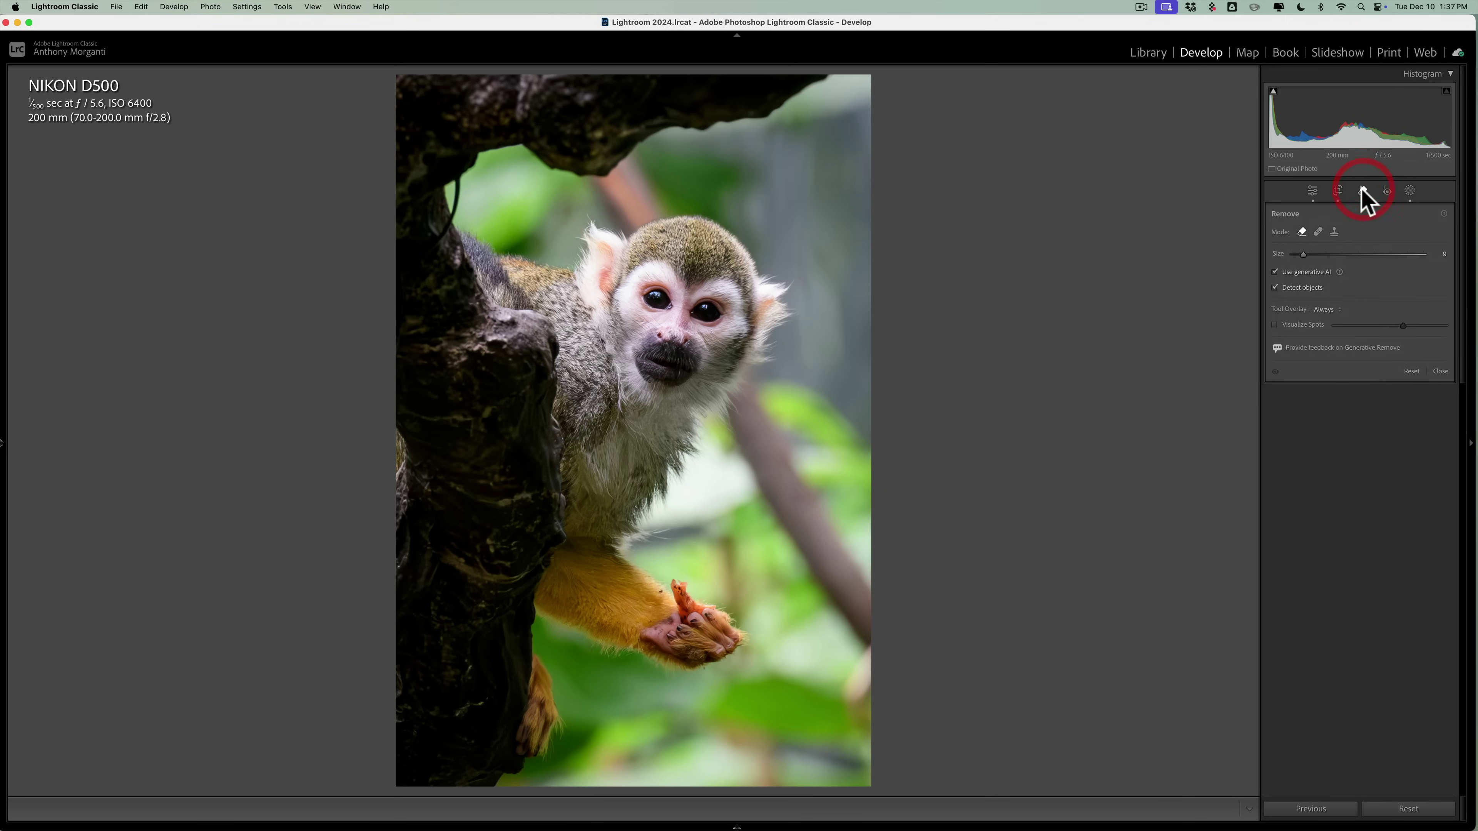
{"action": "left_click", "coordinate": [639, 210]}
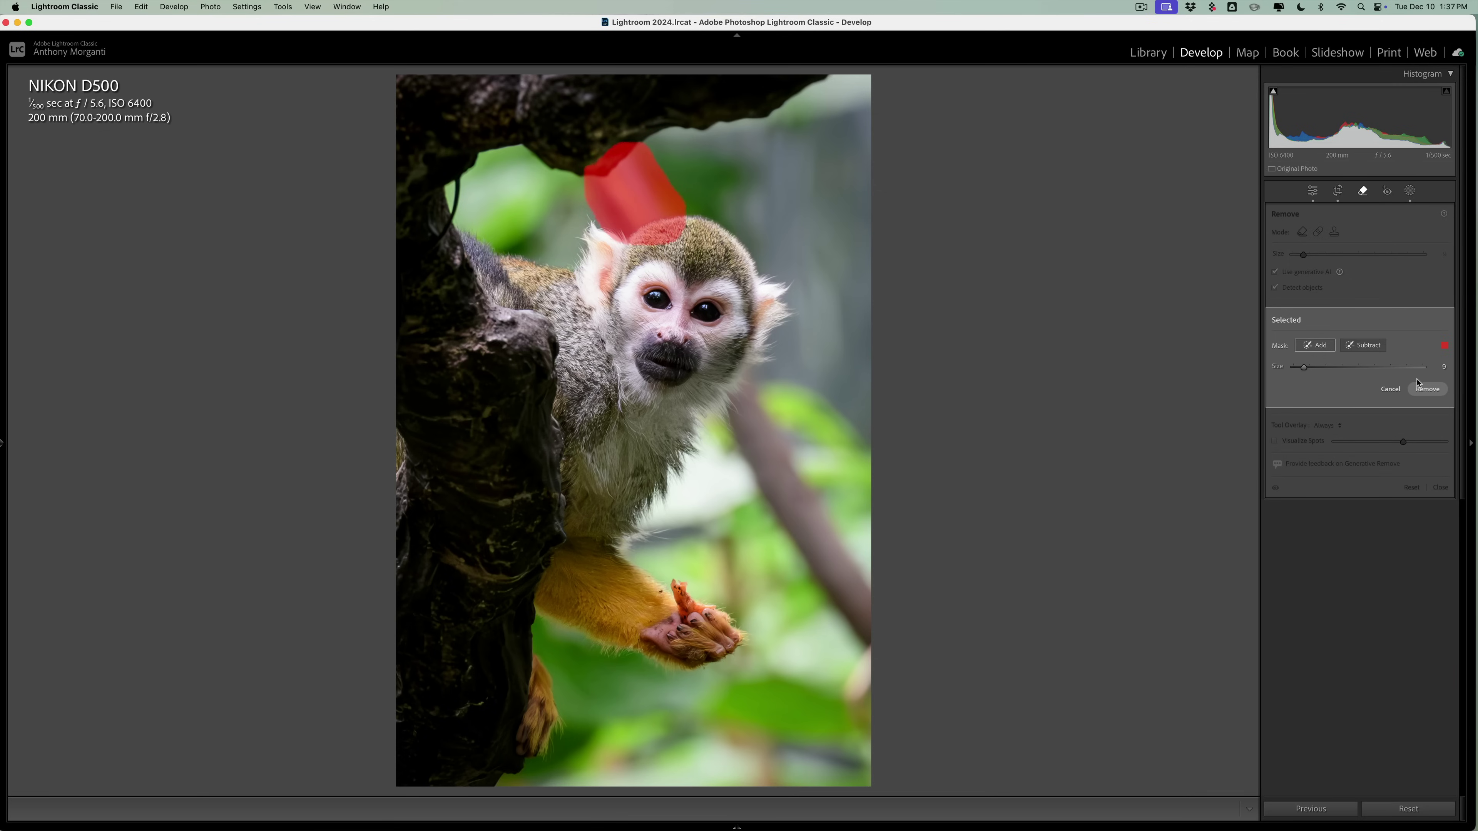
{"action": "left_click", "coordinate": [1426, 390]}
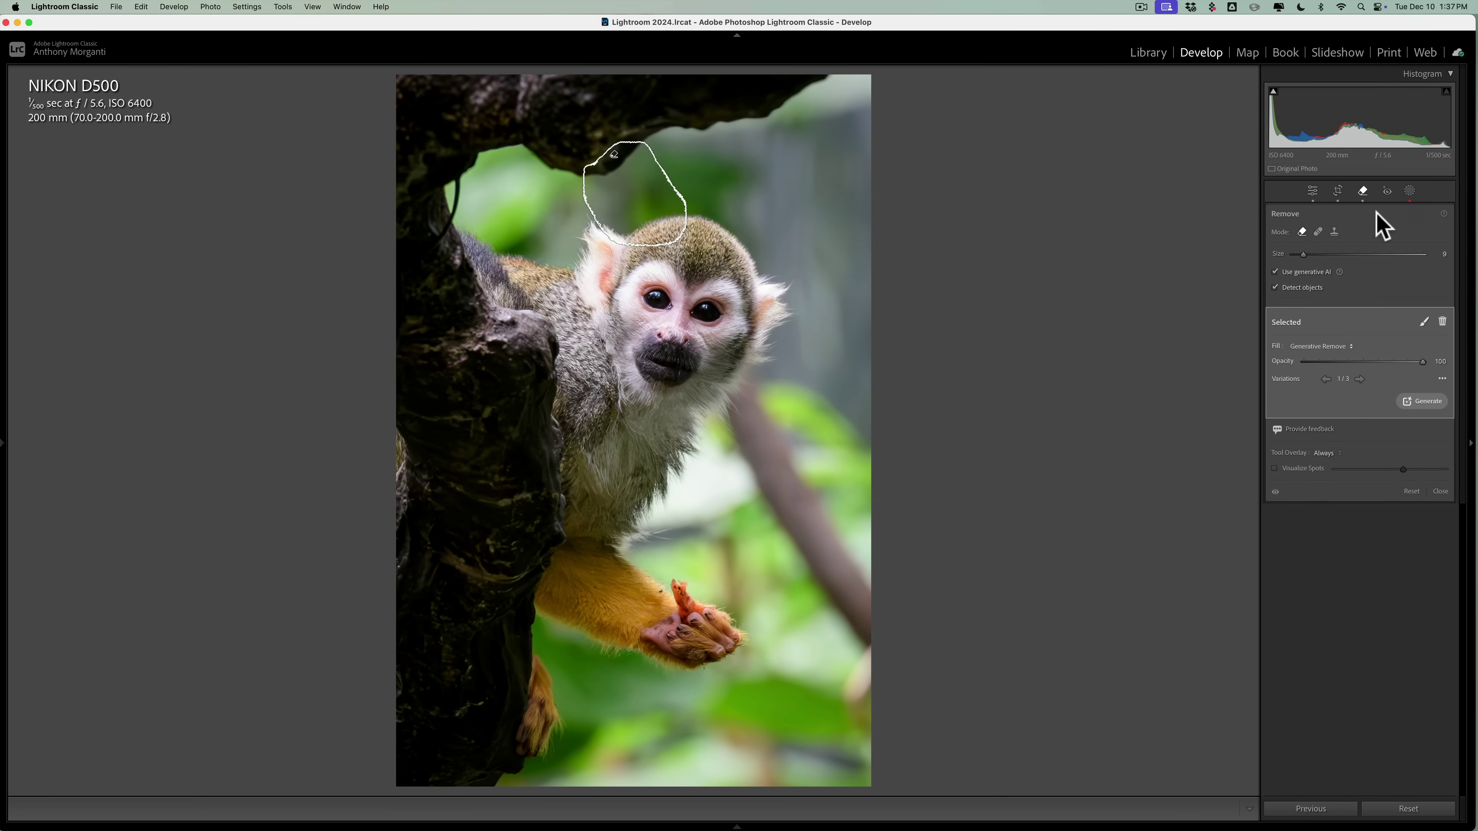
{"action": "left_click", "coordinate": [1361, 190]}
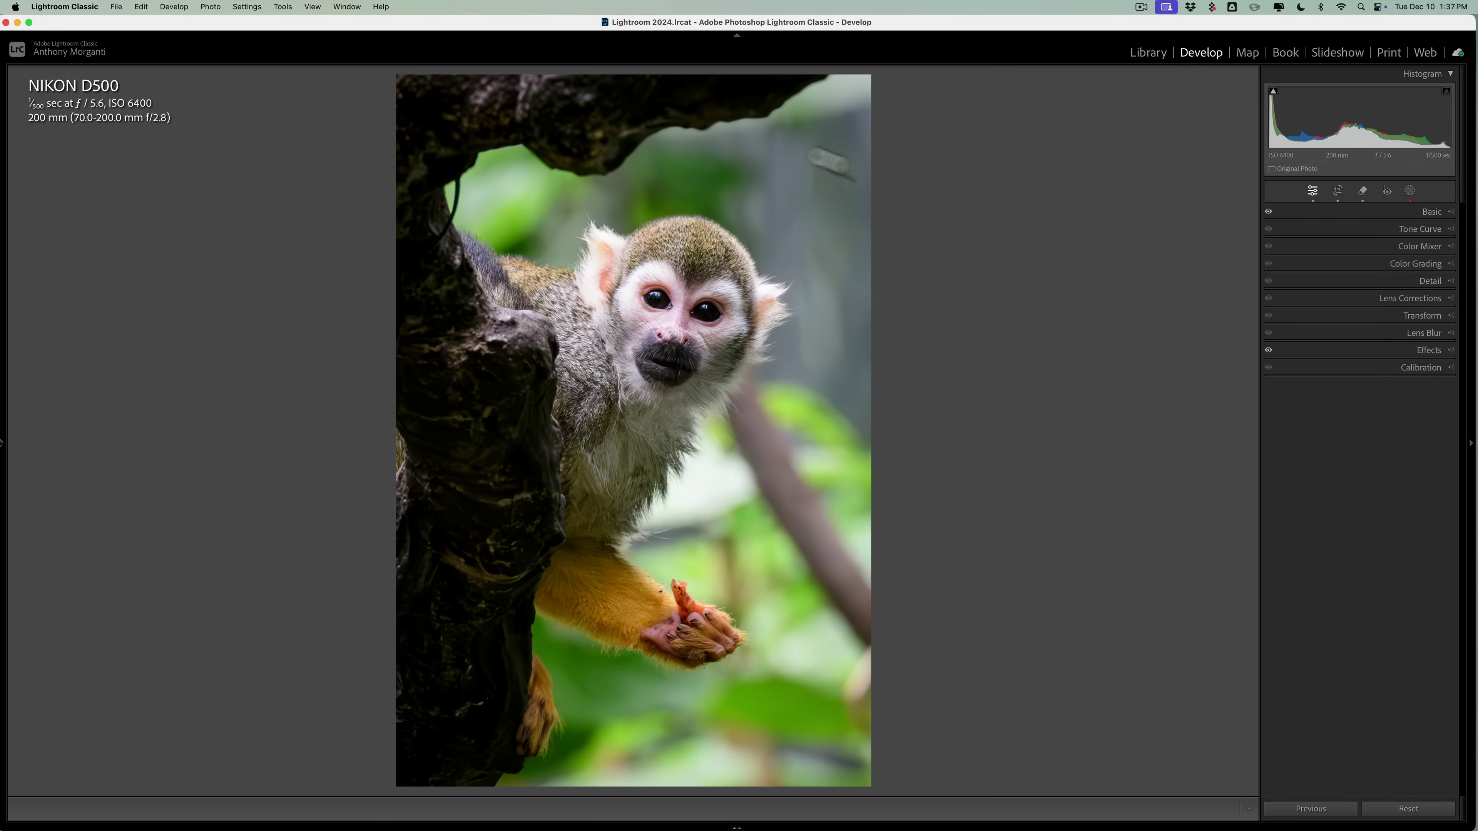
Load the For Website export preset: JPEG quality 100, sRGB, 2,000-pixel long edge.
{"action": "key", "text": "shift+super+e"}
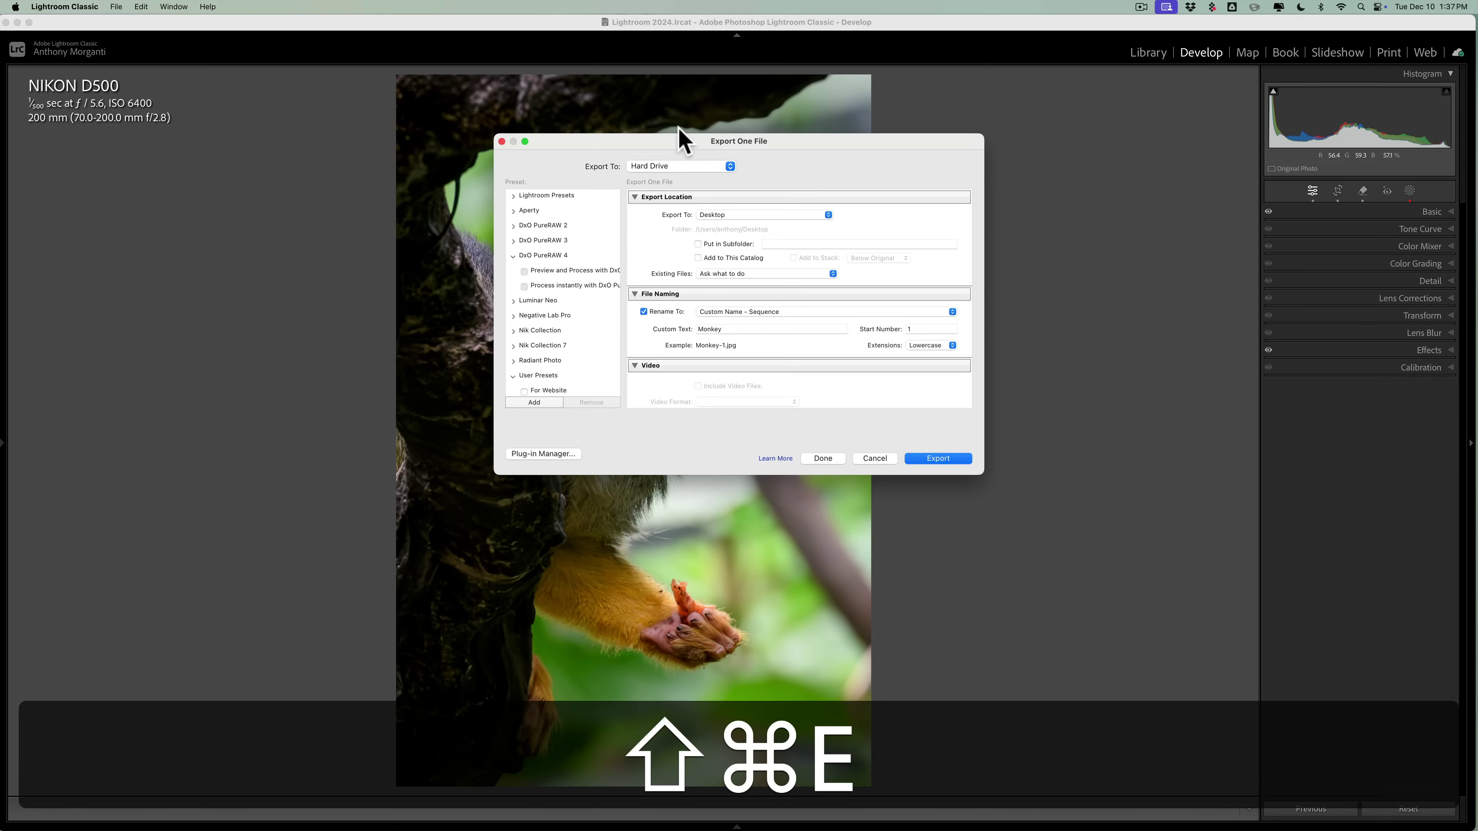
{"action": "scroll", "coordinate": [448, 286], "scroll_direction": "down", "scroll_amount": 3}
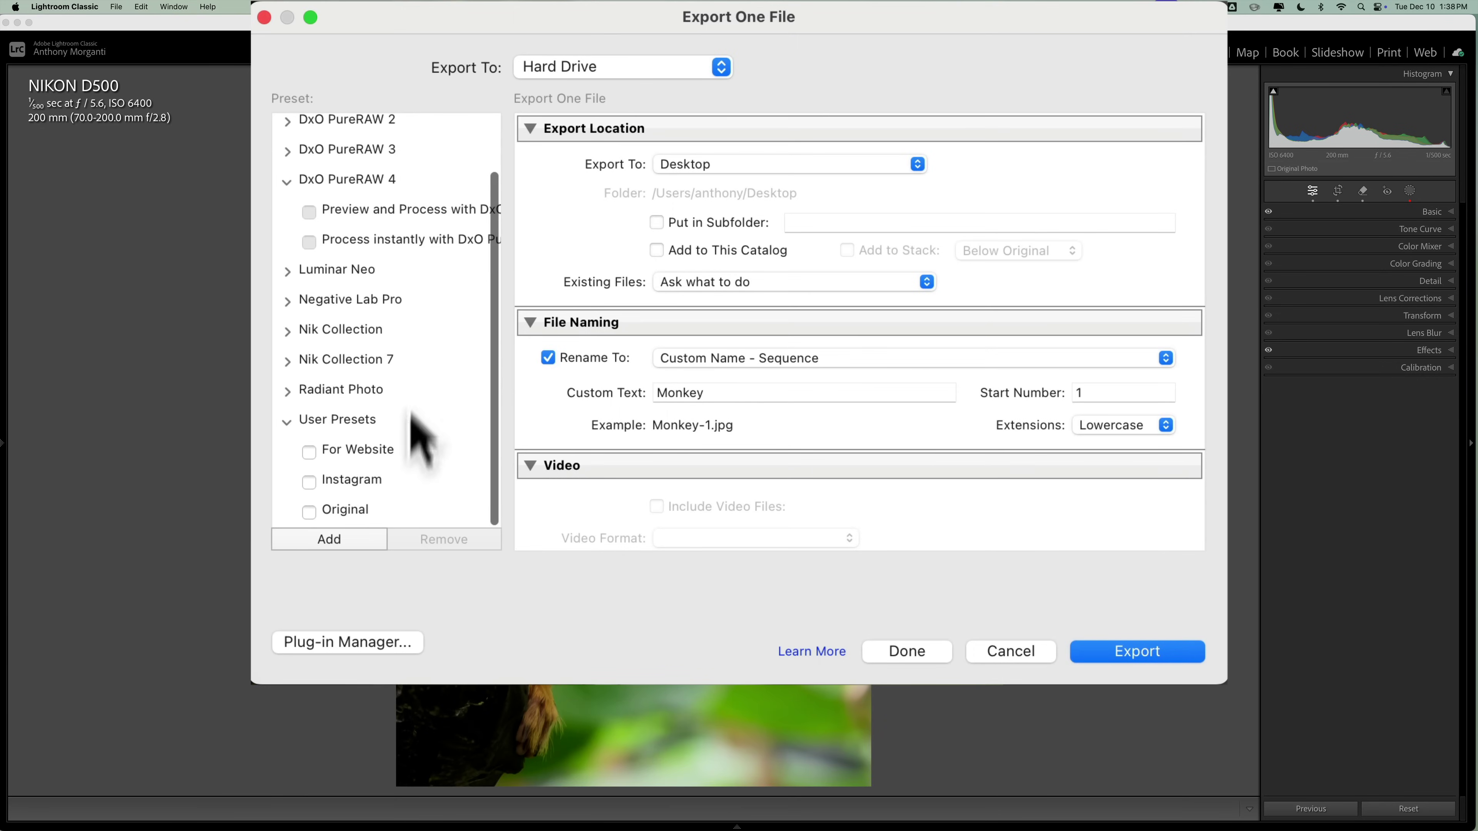
{"action": "left_click", "coordinate": [369, 451]}
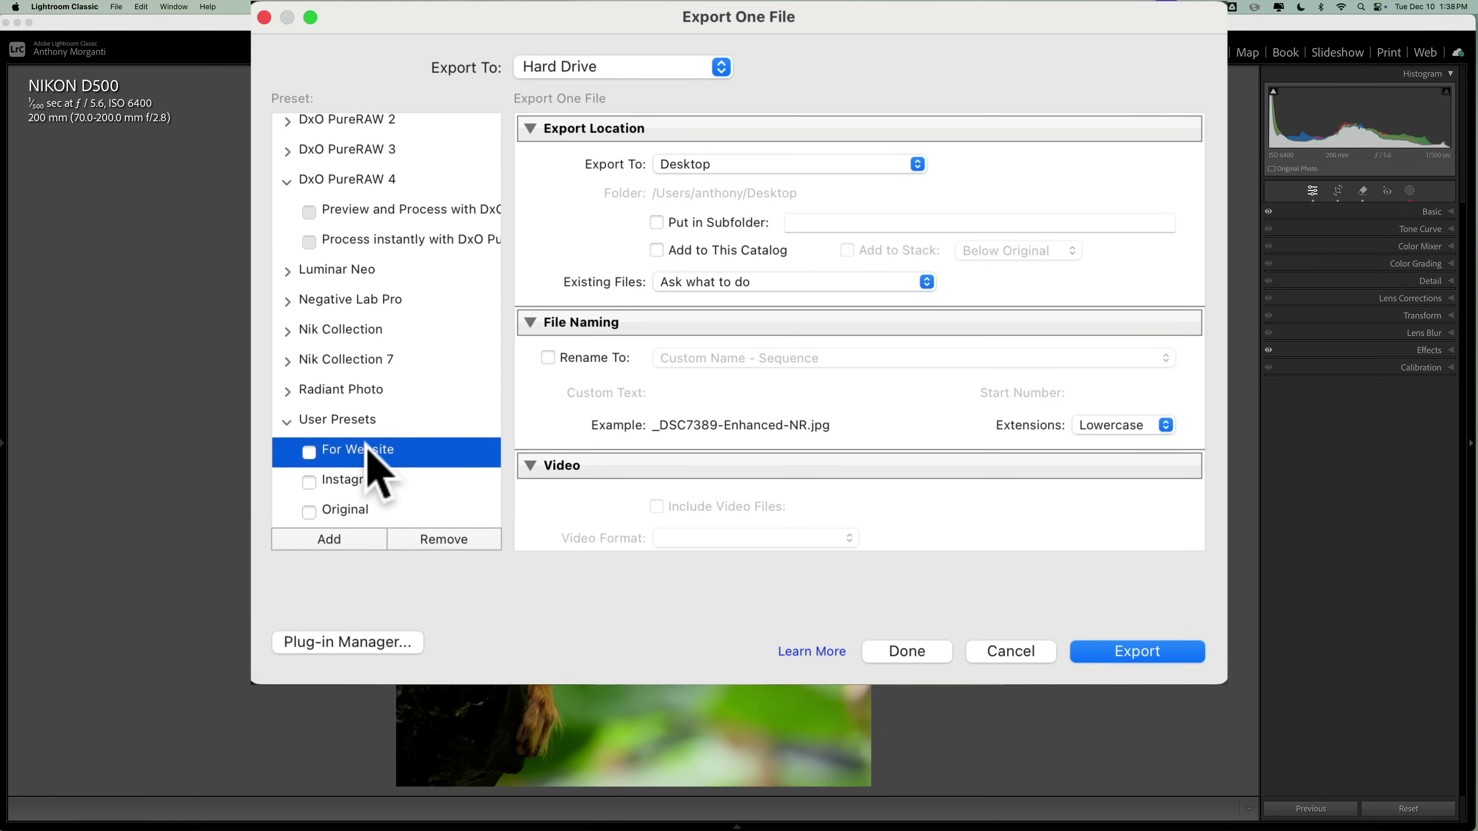
{"action": "scroll", "coordinate": [660, 403], "scroll_direction": "down", "scroll_amount": 5}
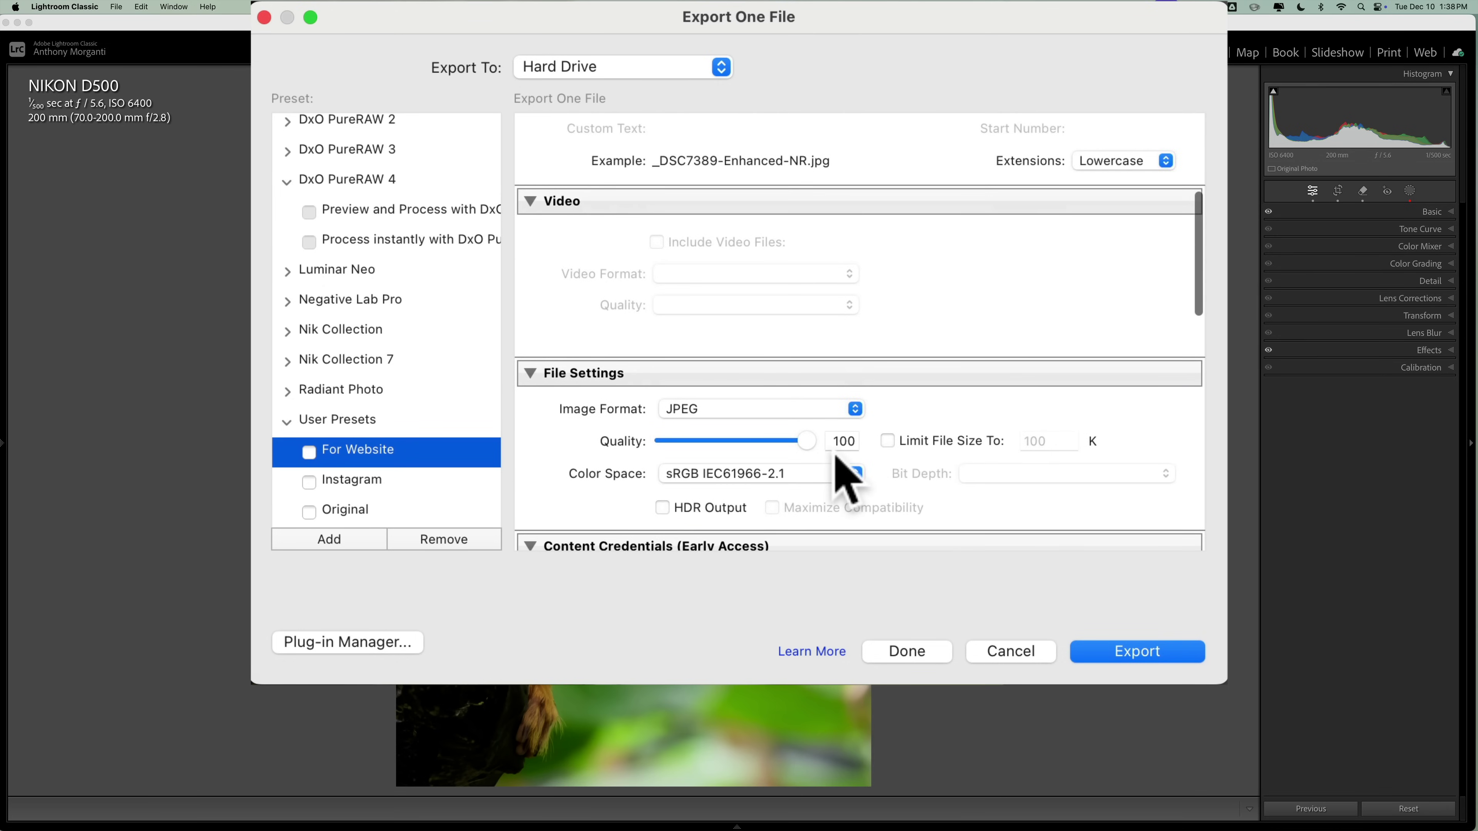
{"action": "scroll", "coordinate": [924, 477], "scroll_direction": "down", "scroll_amount": 2}
{"action": "scroll", "coordinate": [924, 477], "scroll_direction": "up", "scroll_amount": 7}
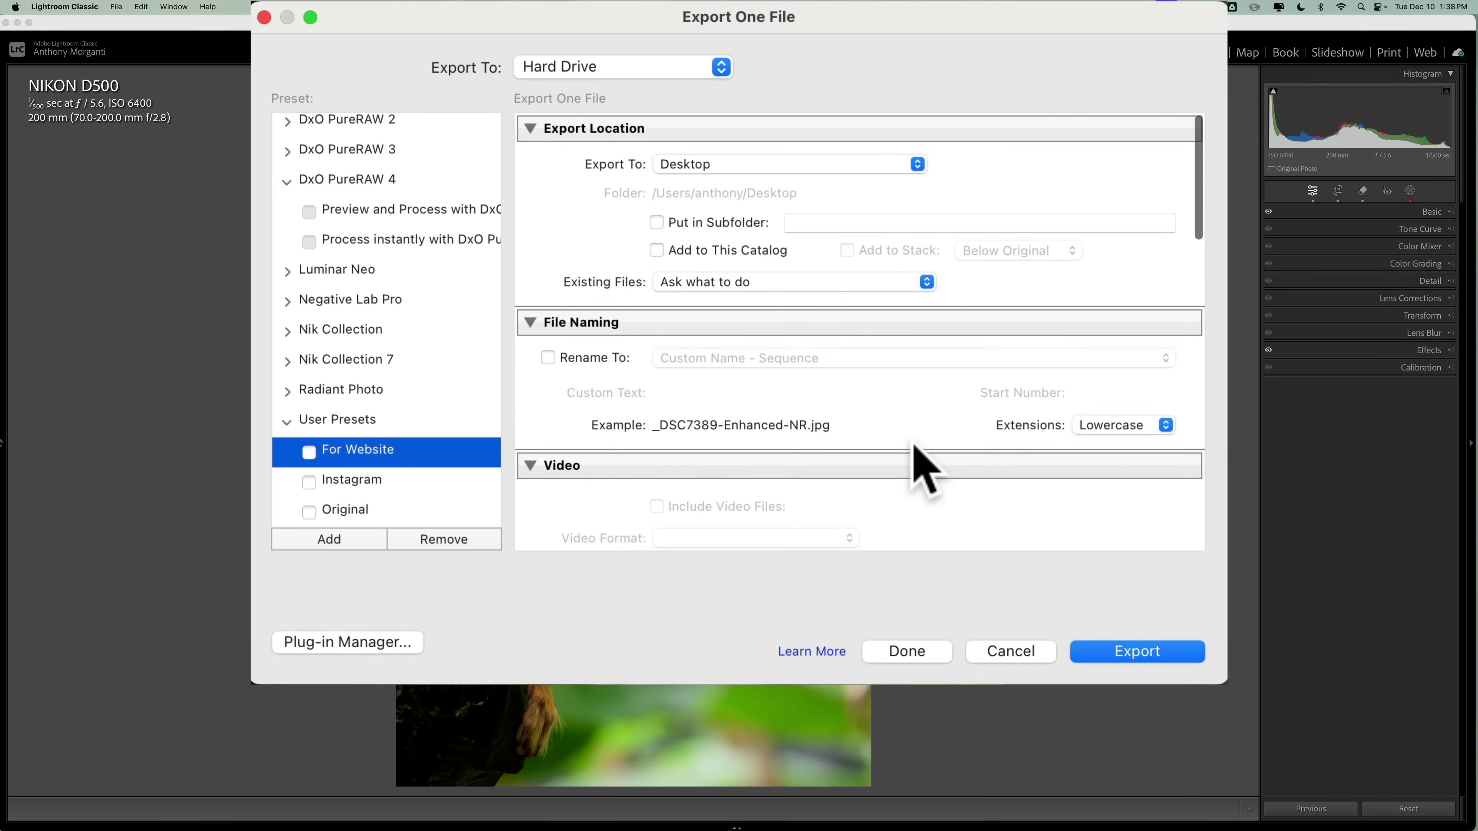
{"action": "scroll", "coordinate": [926, 471], "scroll_direction": "down", "scroll_amount": 15}
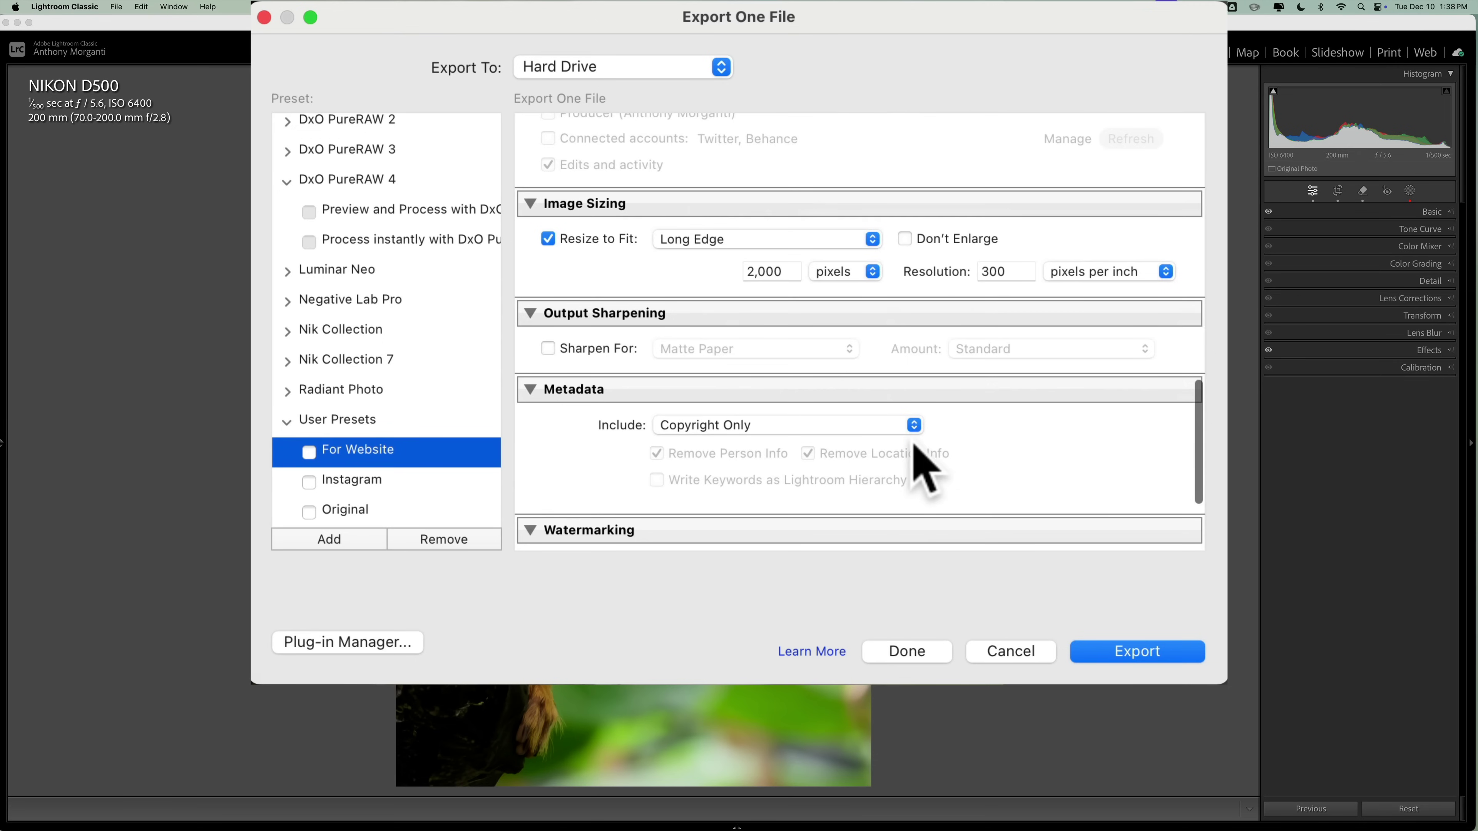
{"action": "scroll", "coordinate": [765, 297], "scroll_direction": "up", "scroll_amount": 2}
{"action": "scroll", "coordinate": [785, 307], "scroll_direction": "up", "scroll_amount": 5}
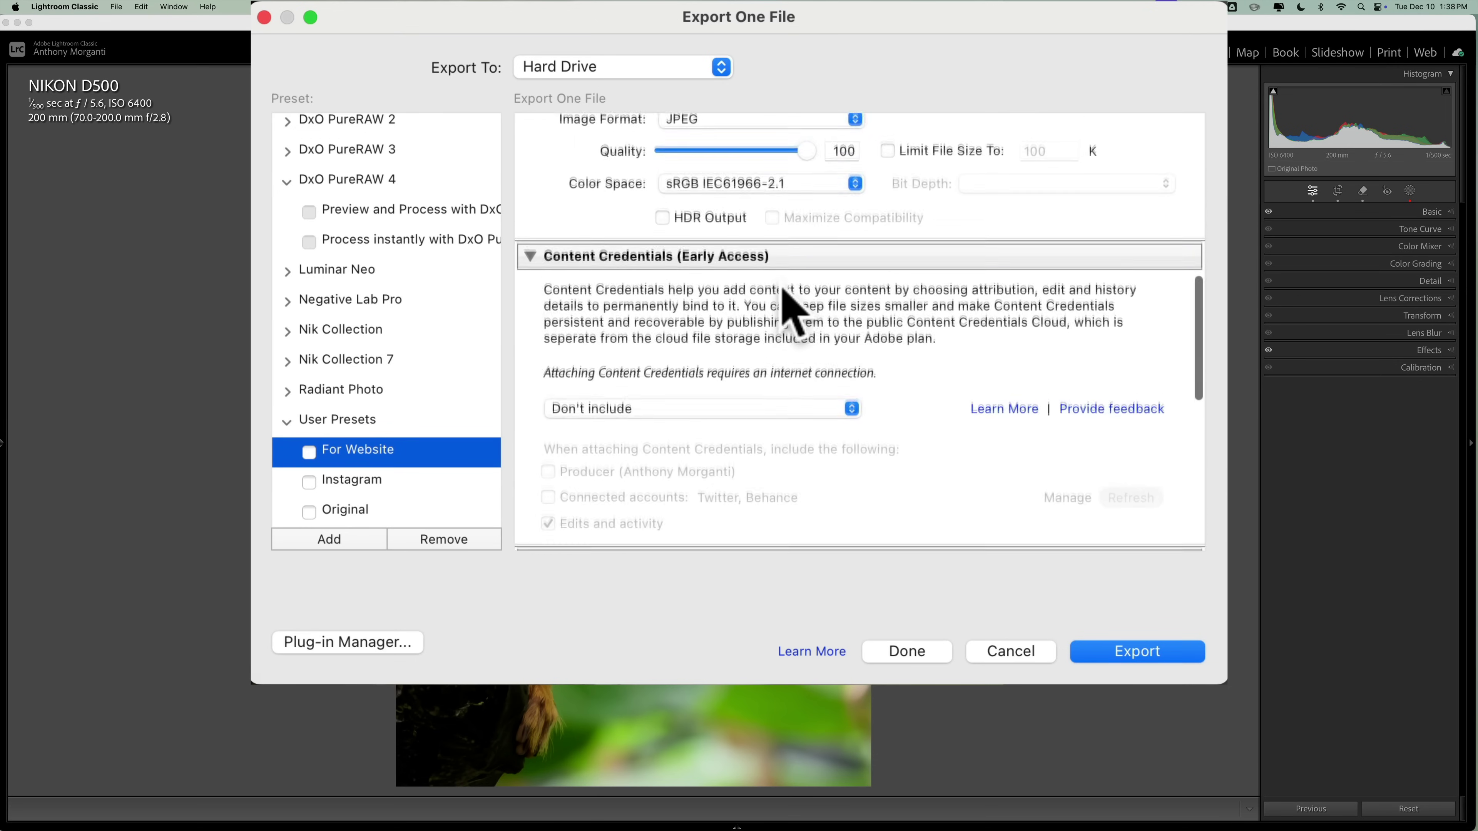
{"action": "scroll", "coordinate": [789, 305], "scroll_direction": "up", "scroll_amount": 3}
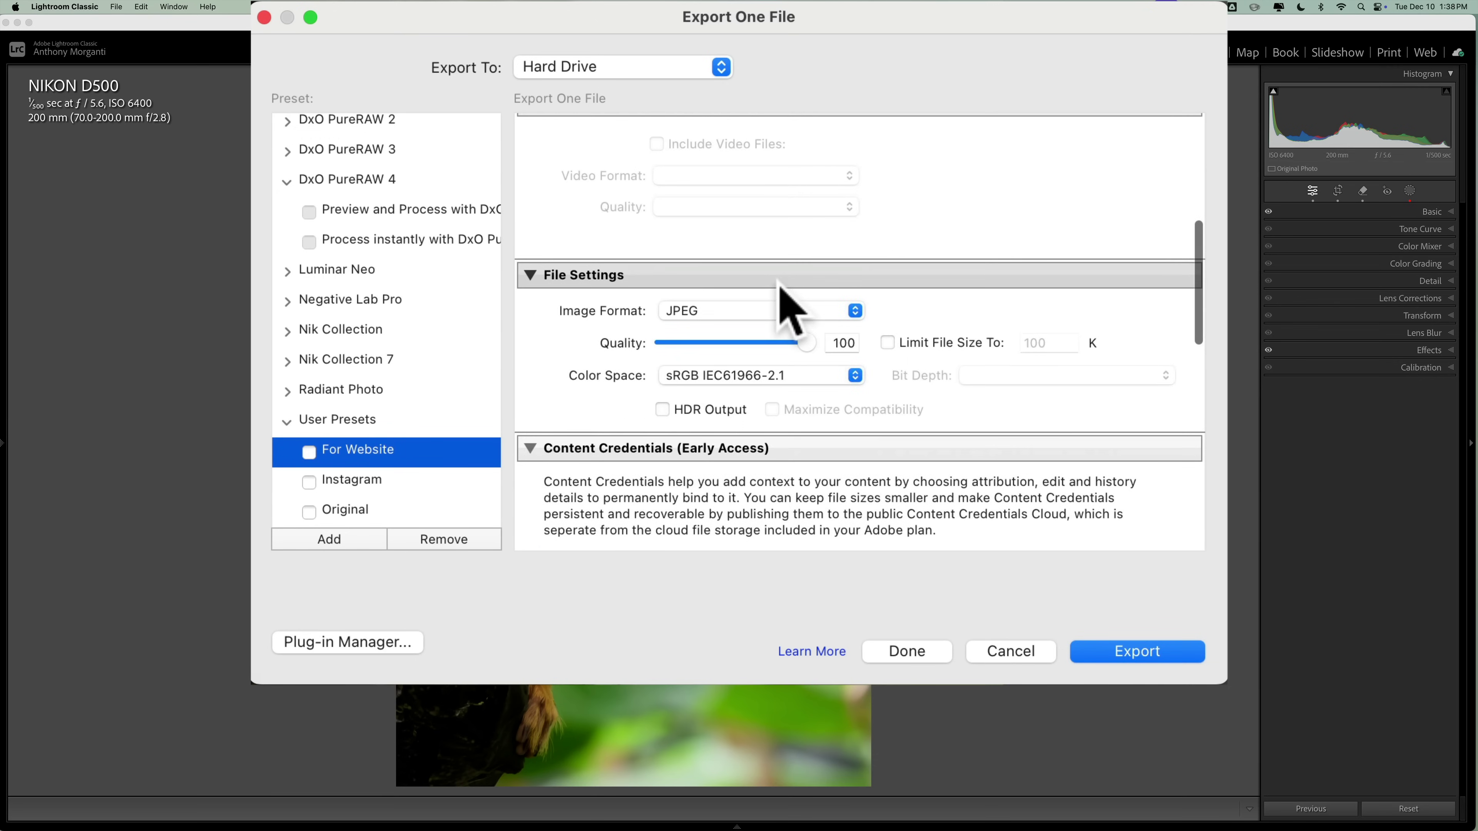
{"action": "scroll", "coordinate": [781, 291], "scroll_direction": "down", "scroll_amount": 4}
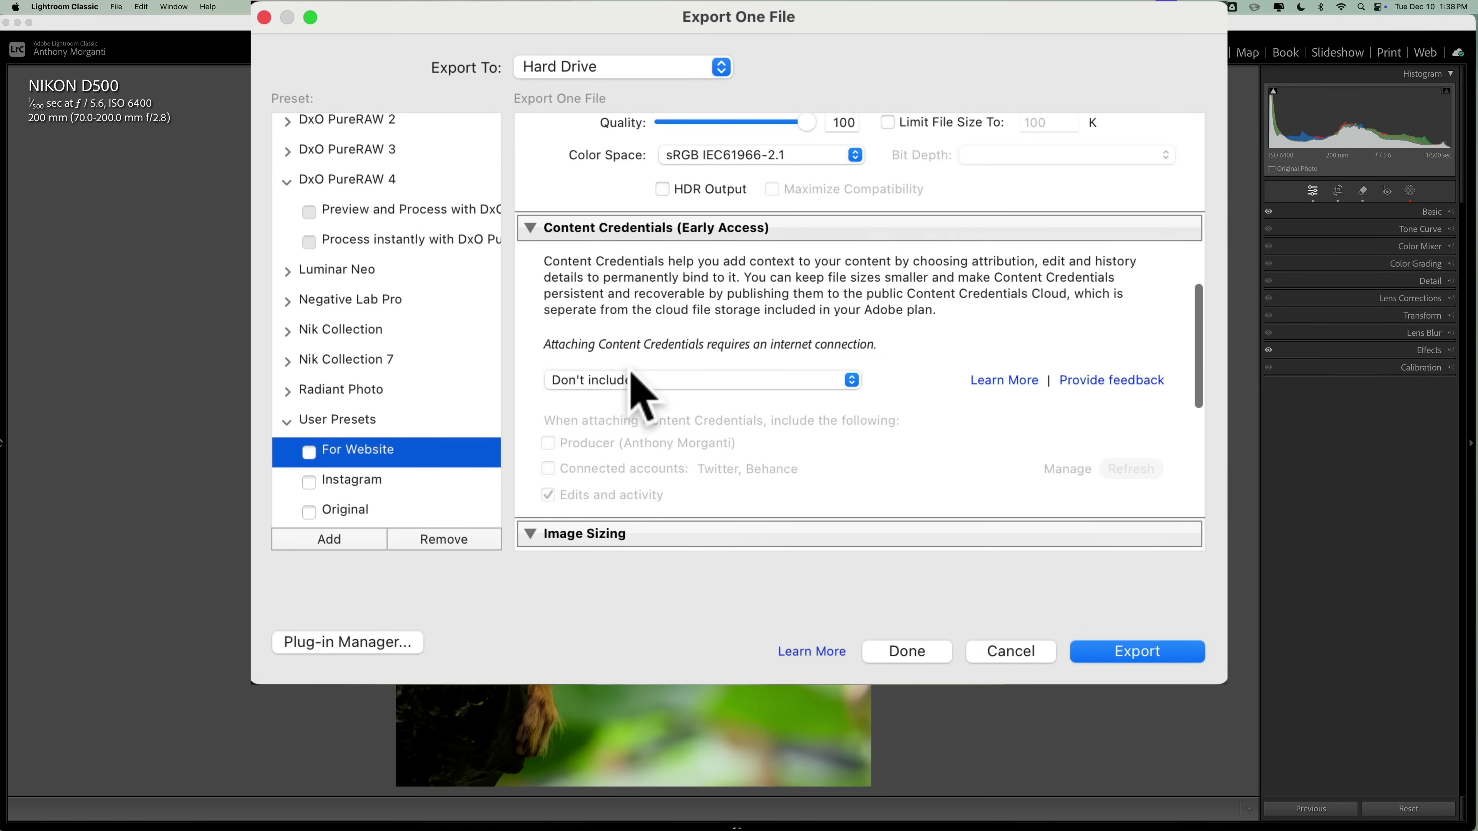
{"action": "scroll", "coordinate": [637, 396], "scroll_direction": "down", "scroll_amount": 1}
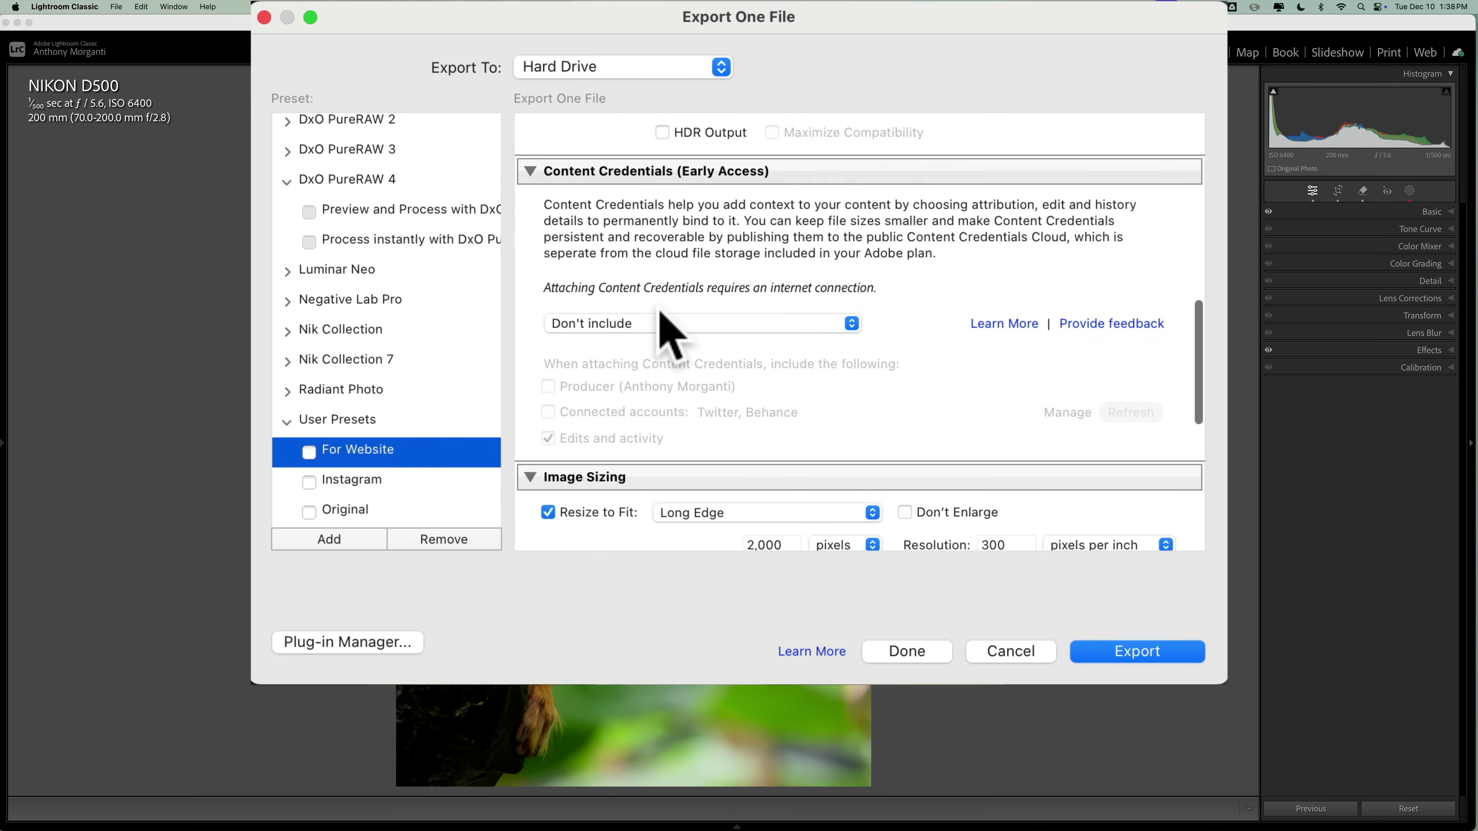
Publish Content Credentials to the cloud with producer, connected accounts, and edits and activity.
{"action": "left_click", "coordinate": [720, 323]}
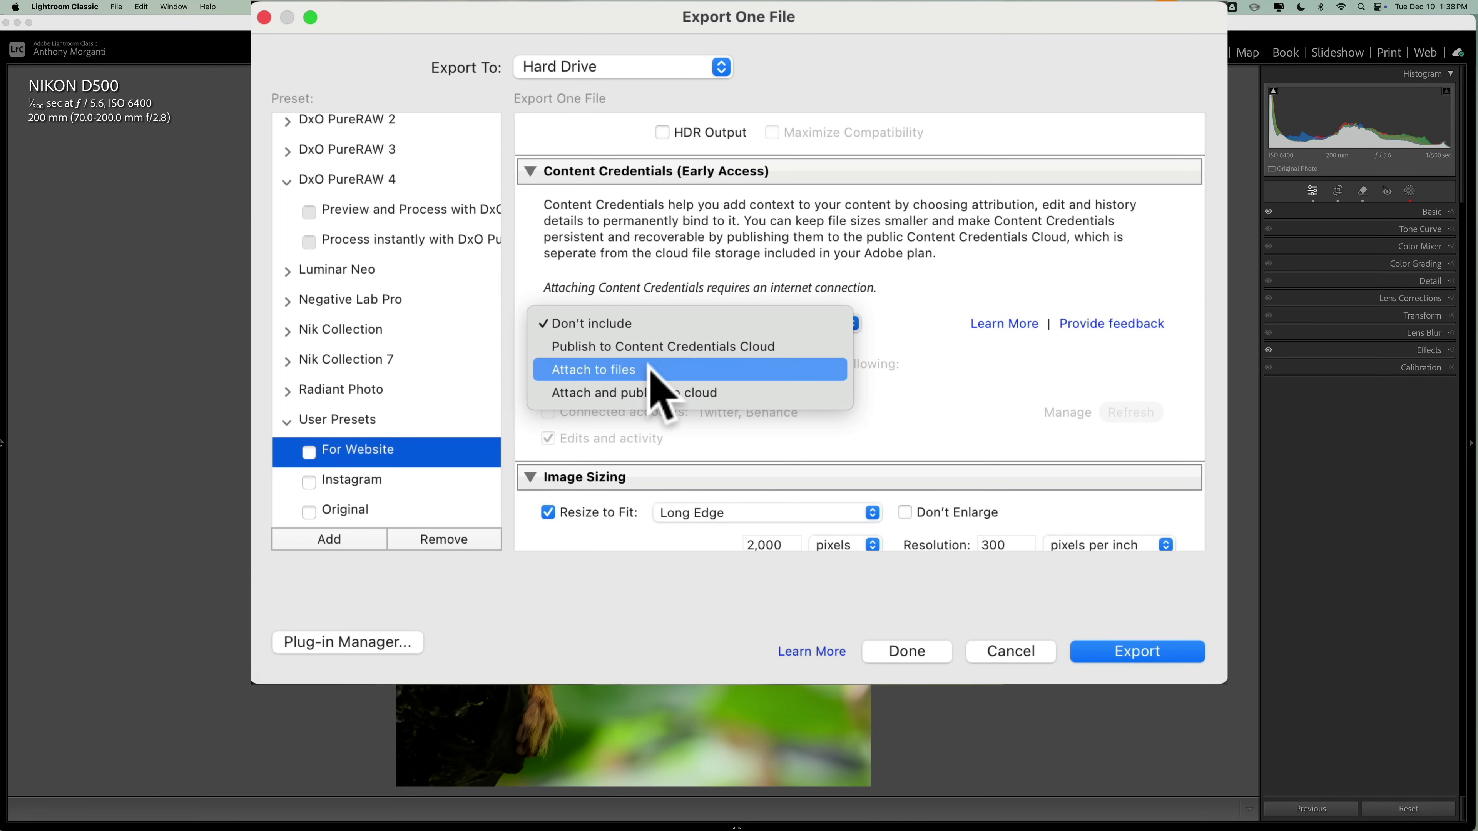
{"action": "left_click", "coordinate": [731, 392]}
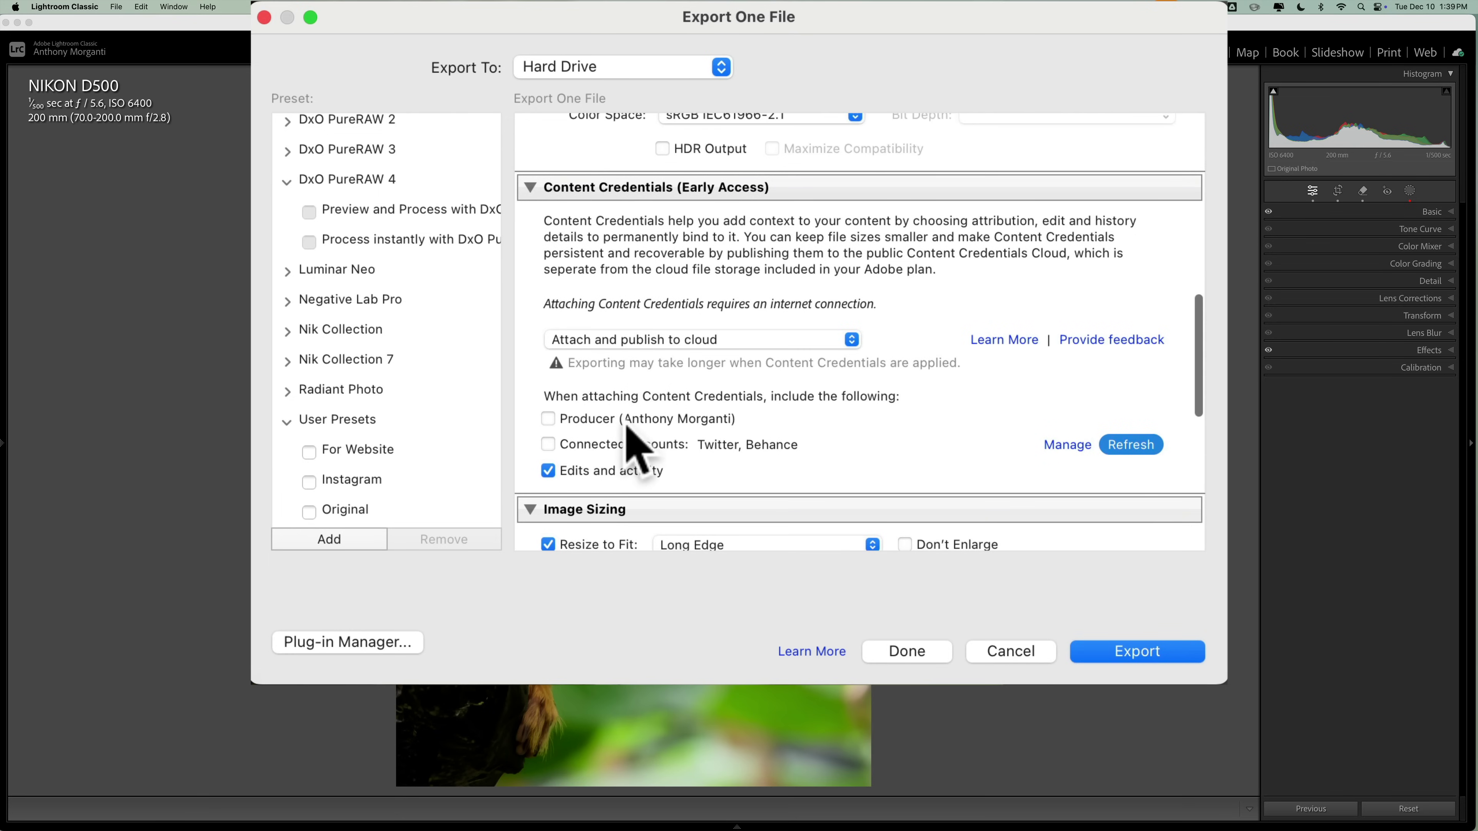
{"action": "left_click", "coordinate": [551, 420]}
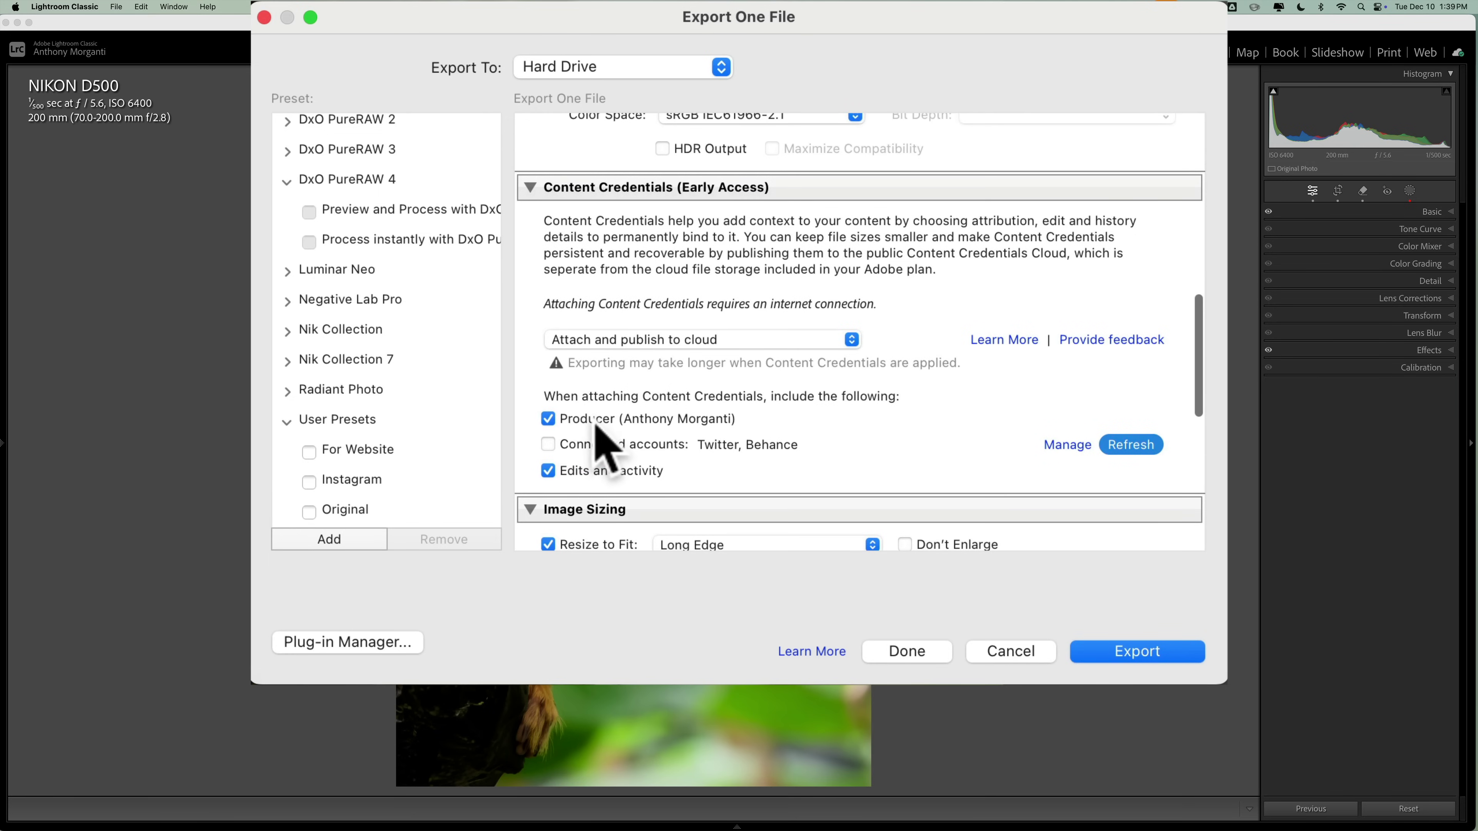
{"action": "scroll", "coordinate": [611, 425], "scroll_direction": "down", "scroll_amount": 2}
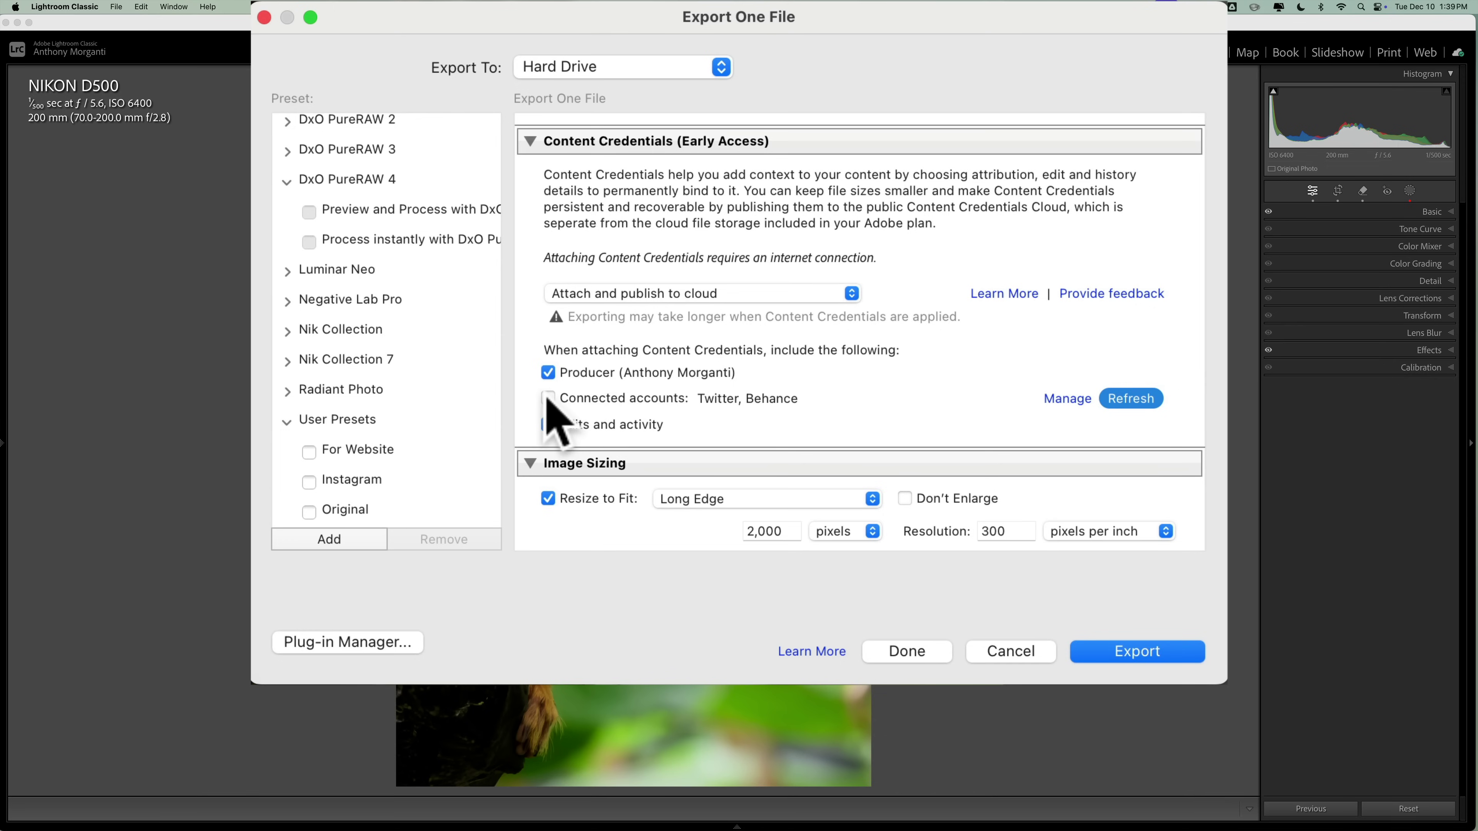
{"action": "left_click", "coordinate": [620, 399]}
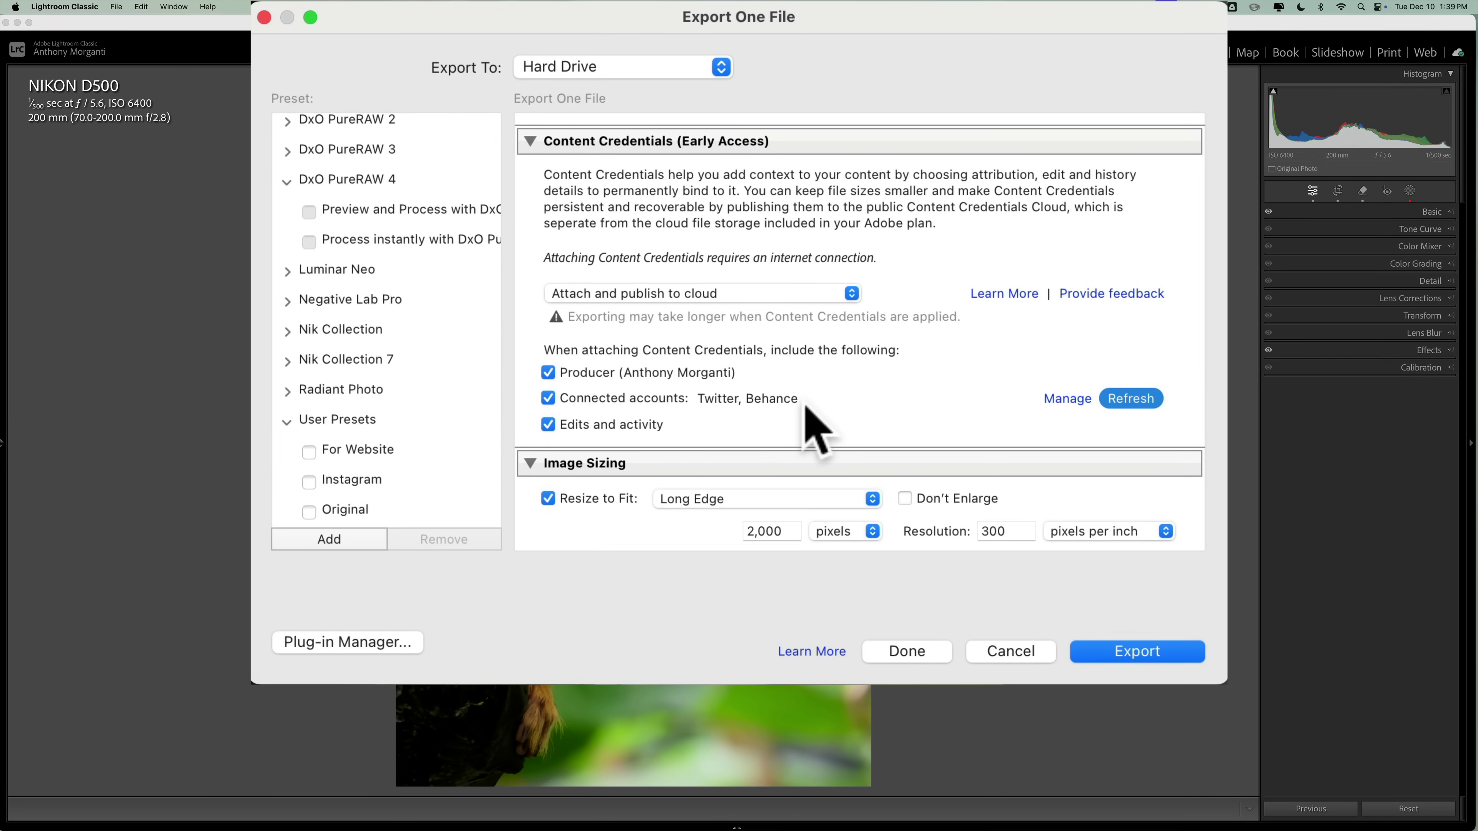
{"action": "left_click", "coordinate": [1068, 398]}
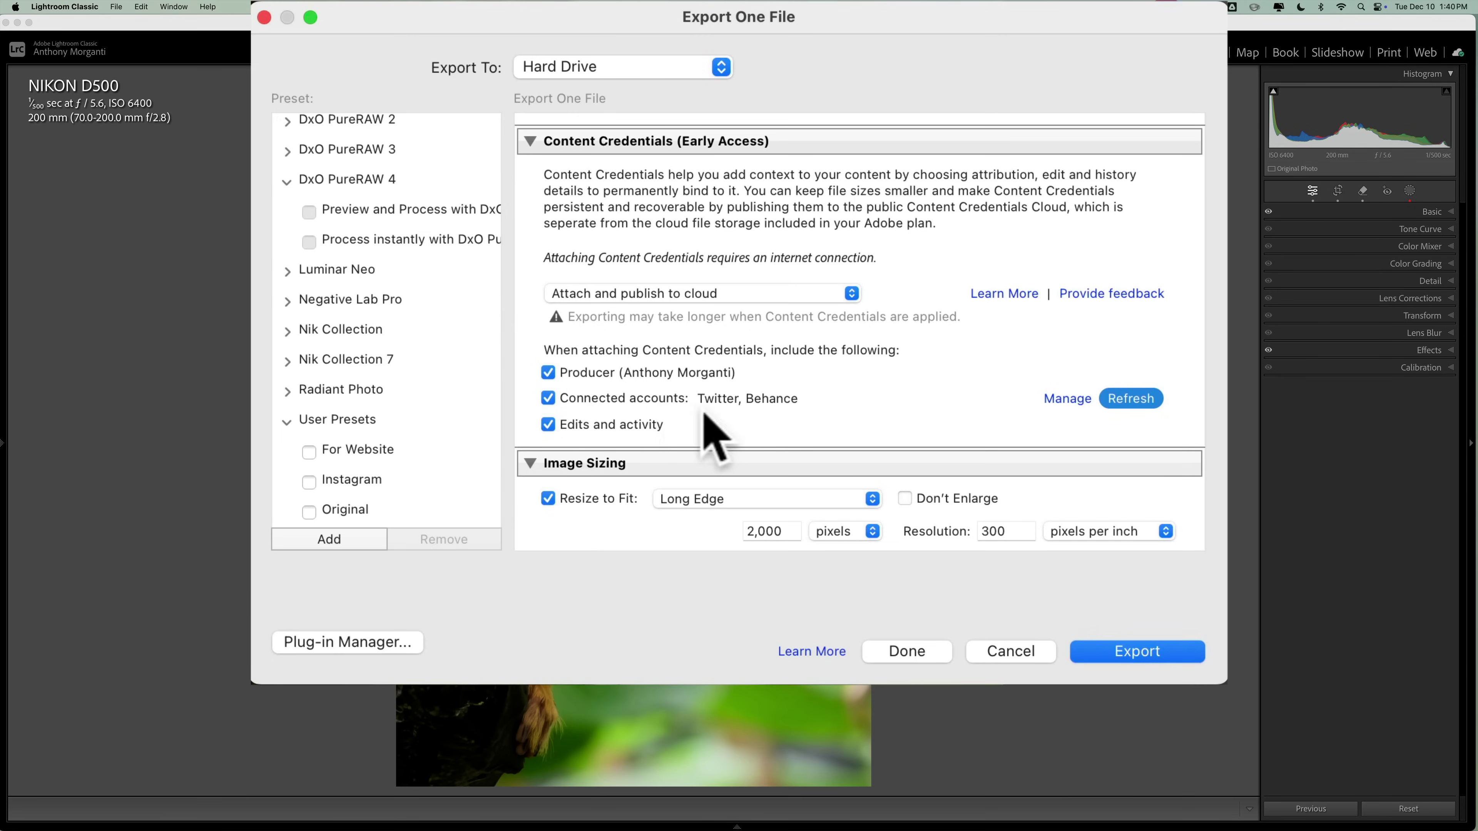
Refresh Connected accounts so LinkedIn appears with Twitter and Behance, then scroll back up.
{"action": "left_click", "coordinate": [1130, 401]}
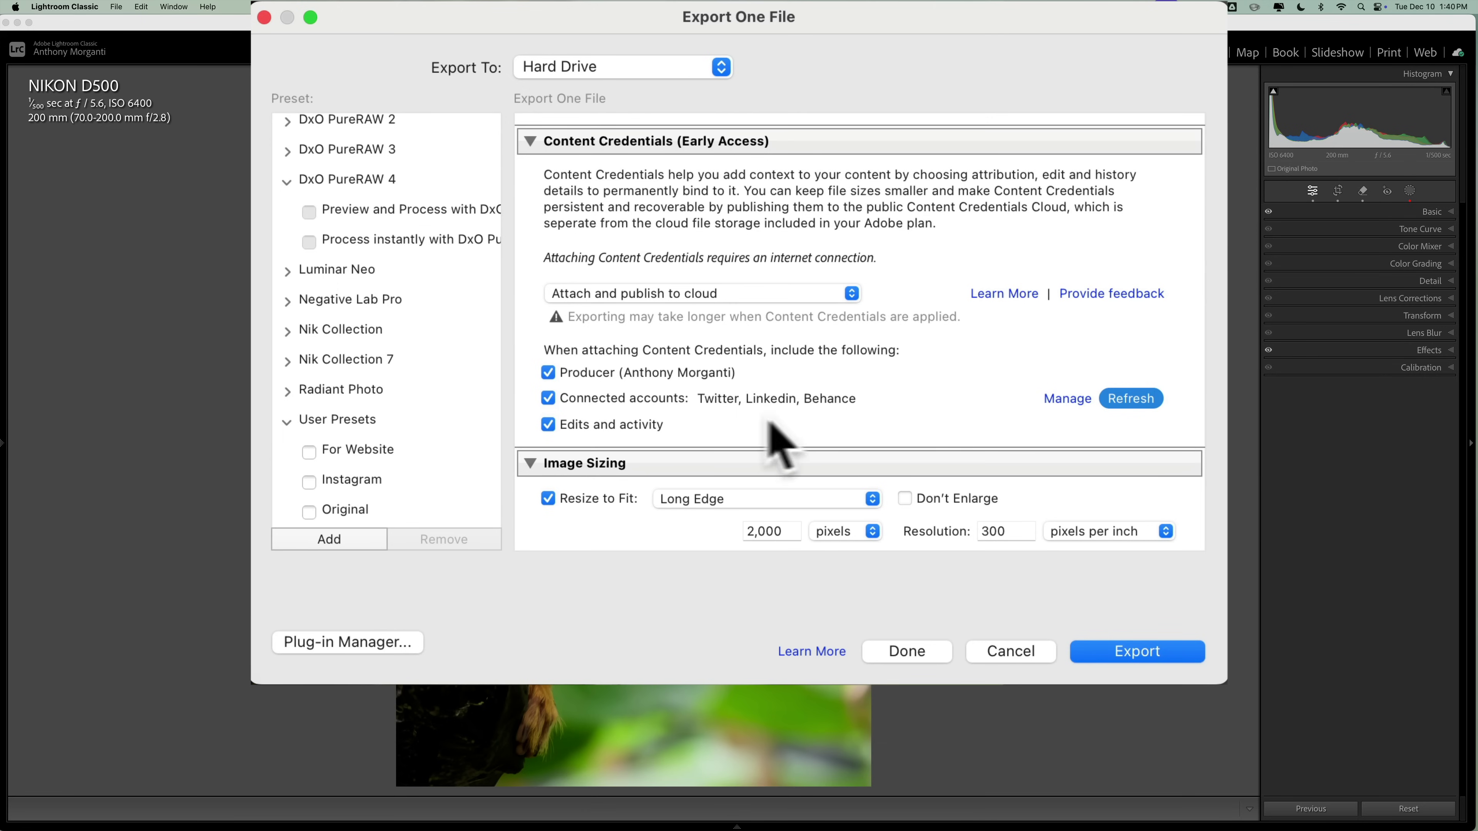
{"action": "scroll", "coordinate": [818, 439], "scroll_direction": "down", "scroll_amount": 1}
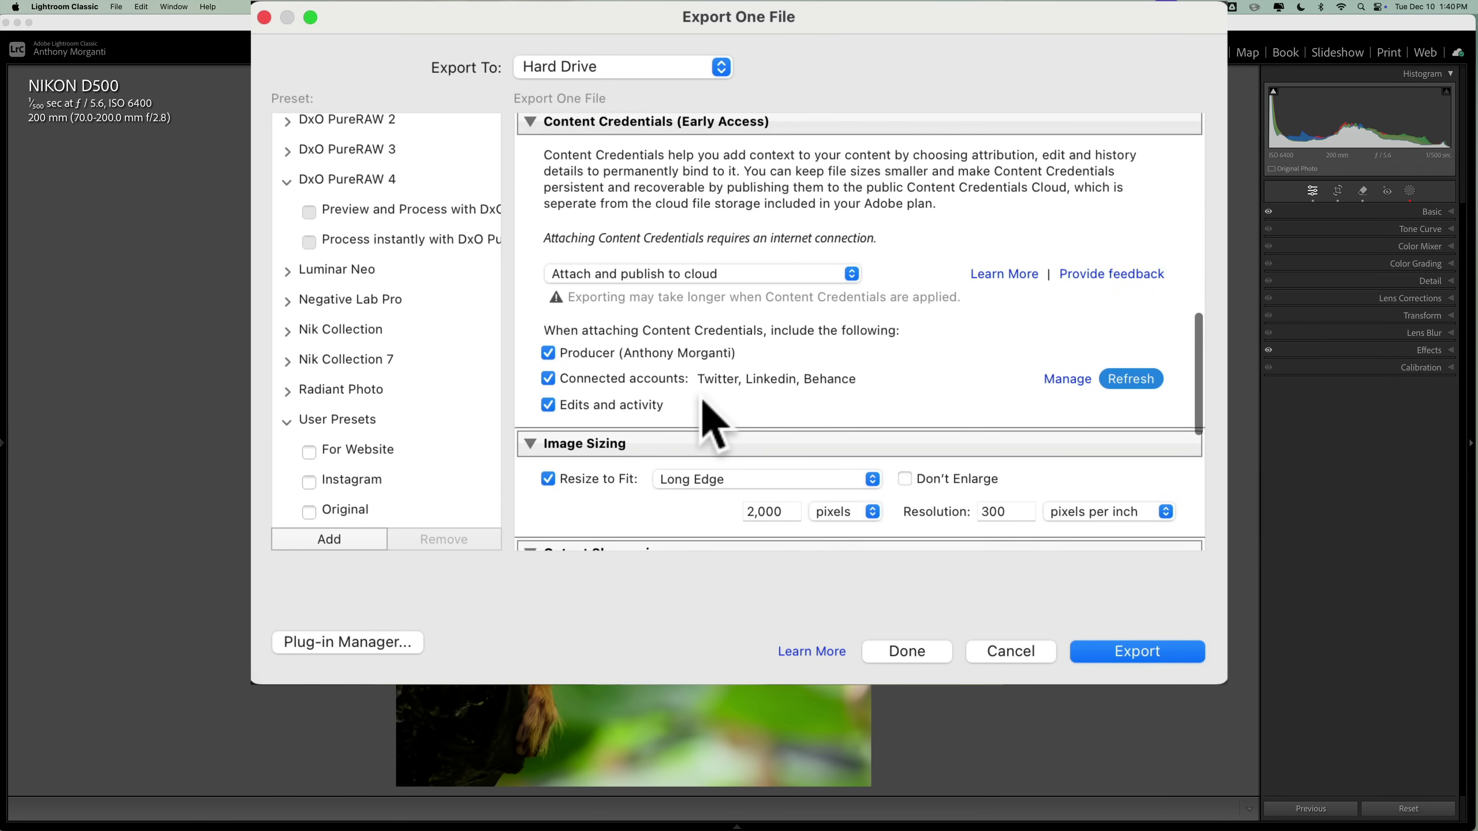
{"action": "scroll", "coordinate": [593, 416], "scroll_direction": "up", "scroll_amount": 1}
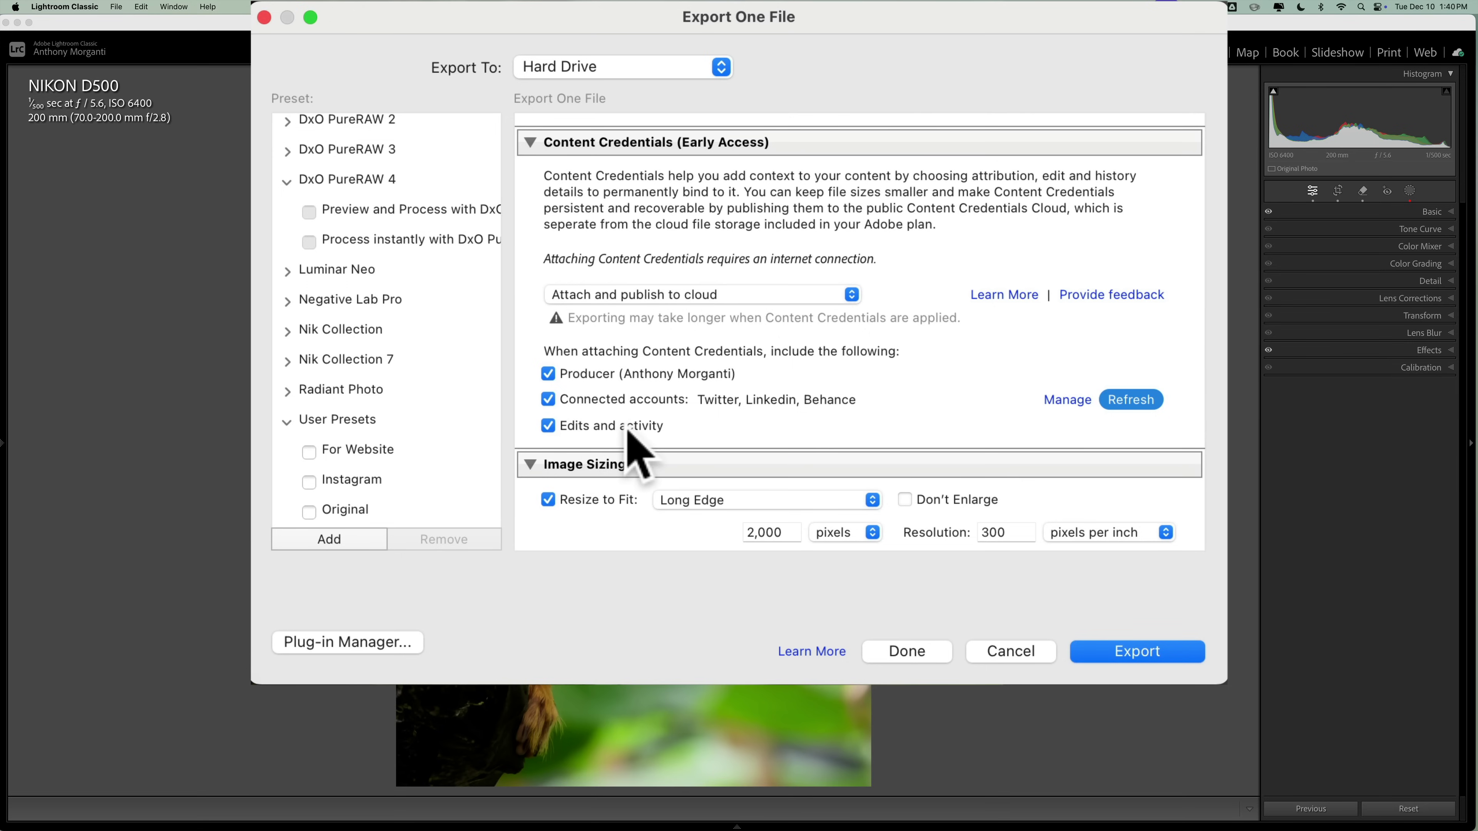
{"action": "scroll", "coordinate": [635, 449], "scroll_direction": "up", "scroll_amount": 15}
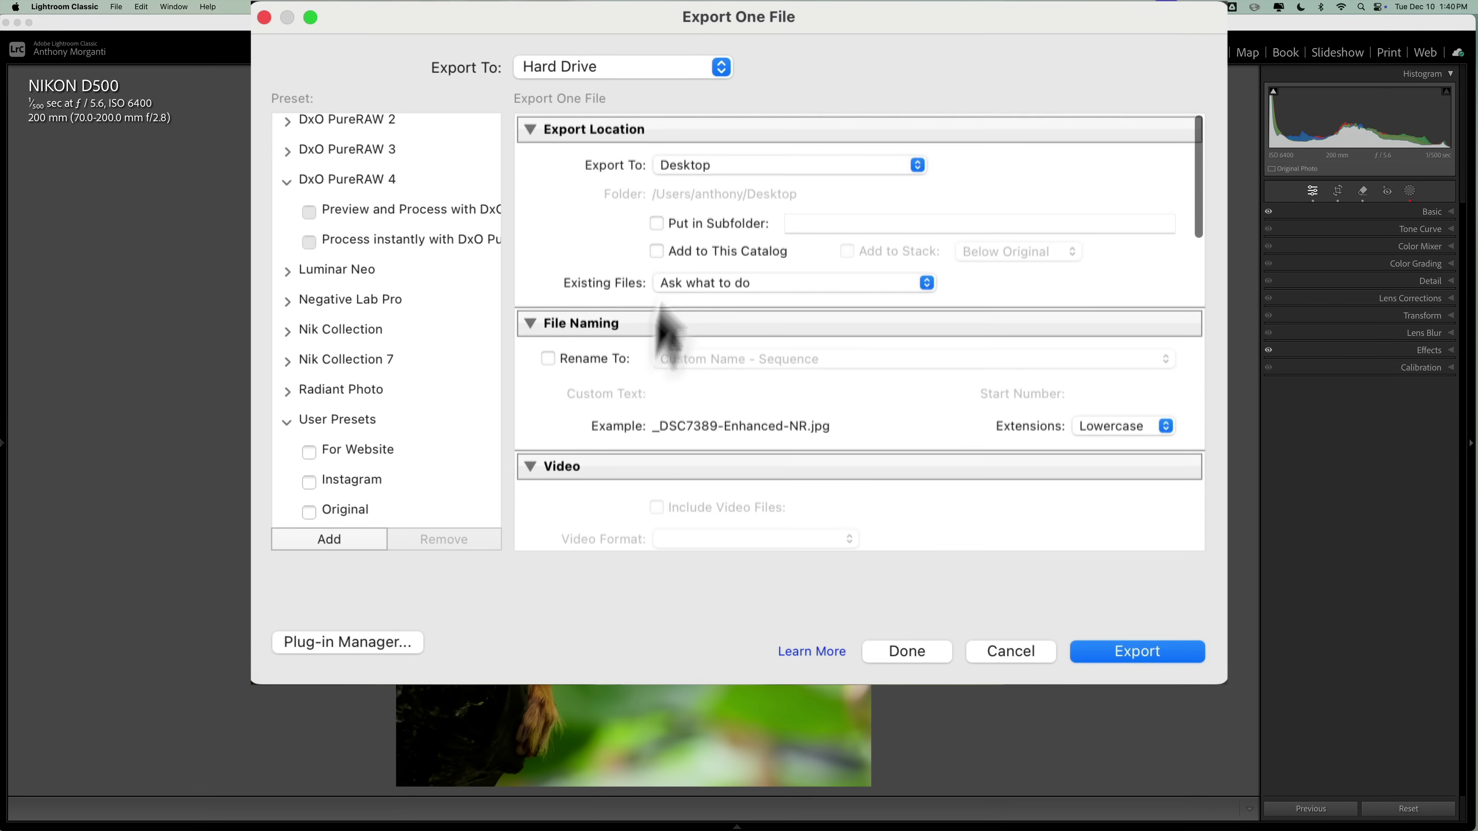
Enable Rename To with Custom Name 'Monkey' so the export produces Monkey.jpg.
{"action": "scroll", "coordinate": [644, 291], "scroll_direction": "down", "scroll_amount": 2}
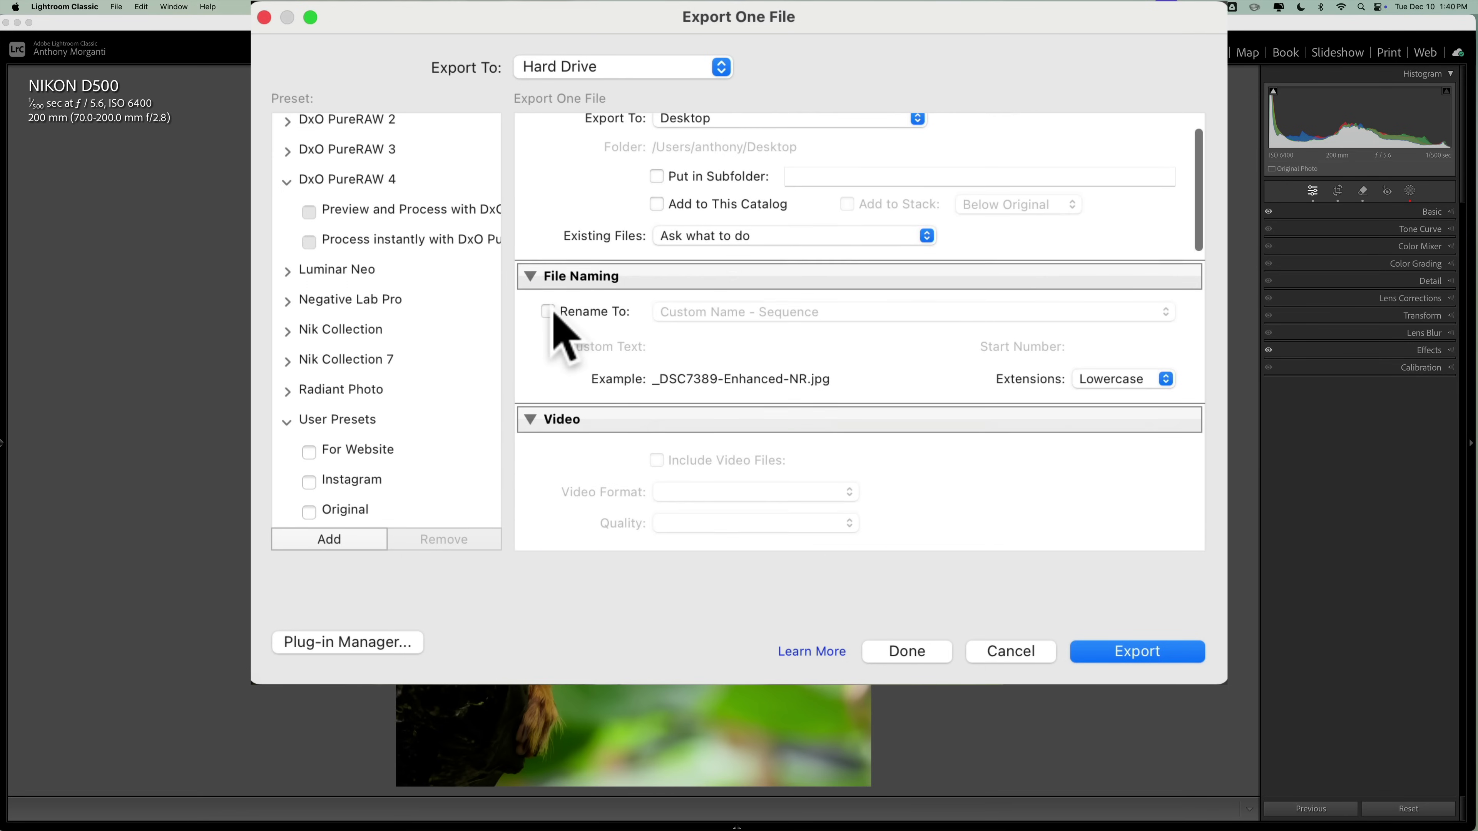
{"action": "left_click", "coordinate": [548, 311]}
{"action": "triple_click", "coordinate": [813, 347]}
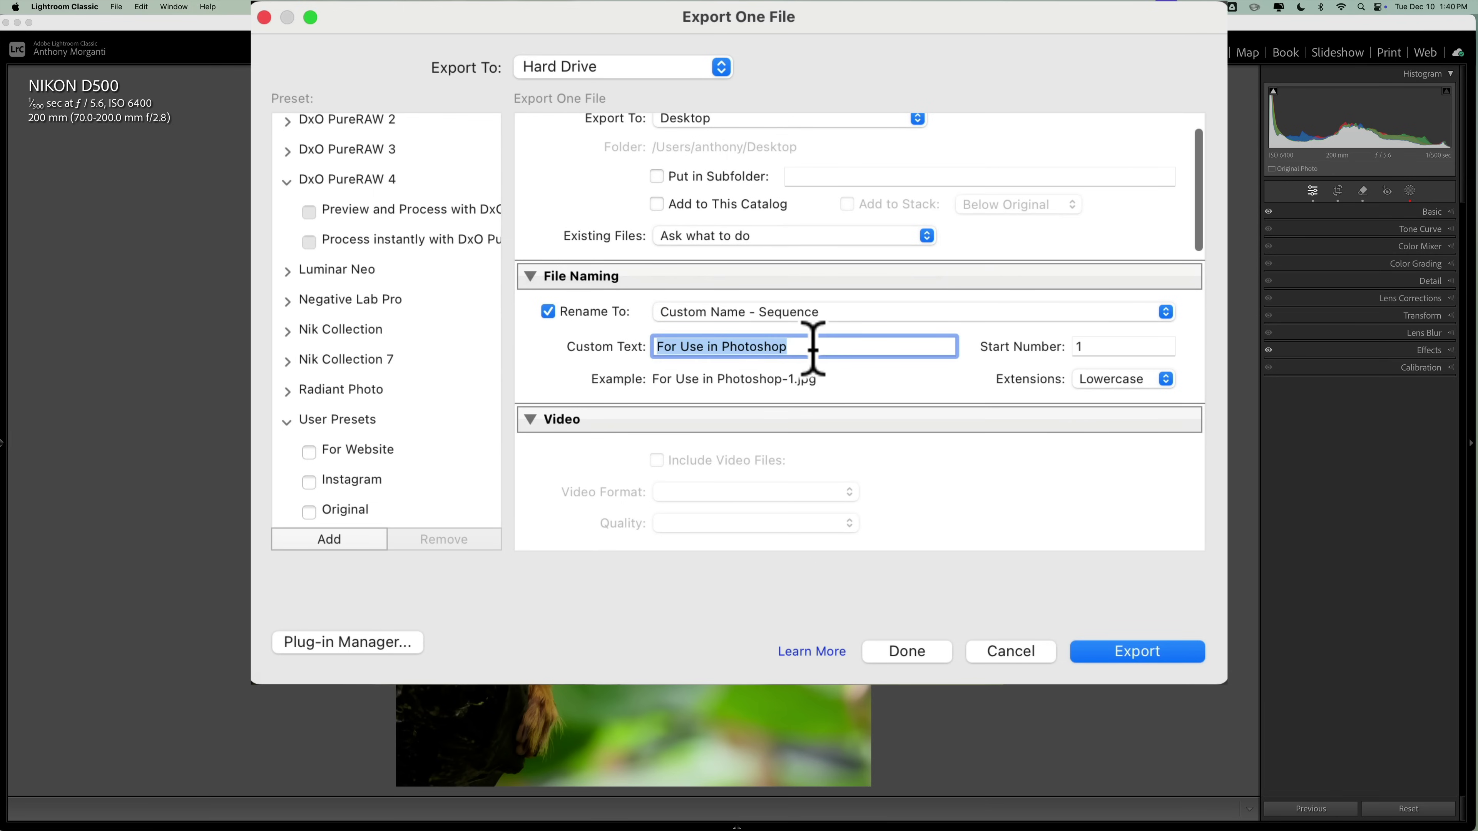
{"action": "type", "text": "Mon"}
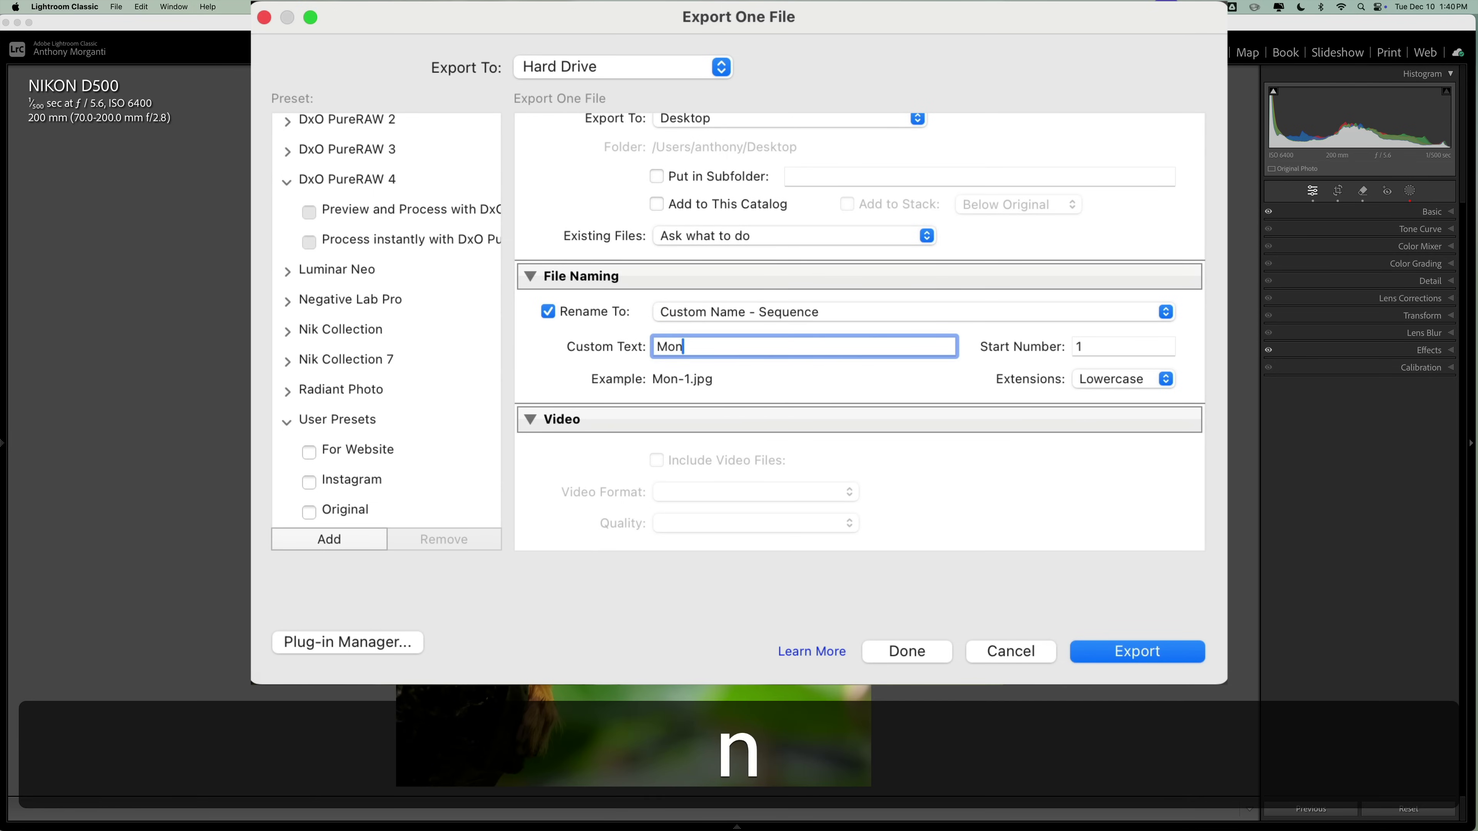
{"action": "type", "text": "key"}
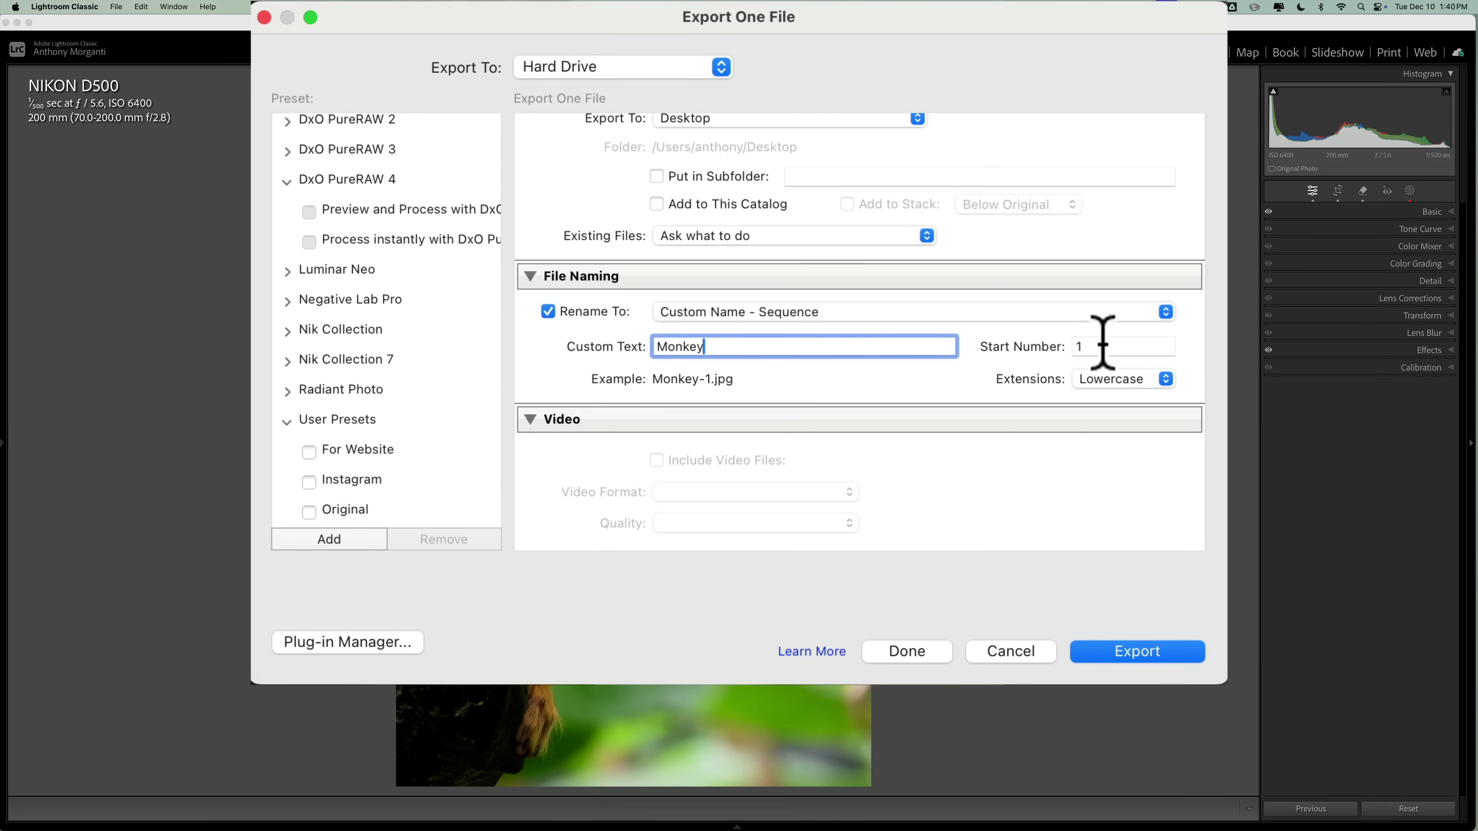
{"action": "left_click", "coordinate": [1103, 344]}
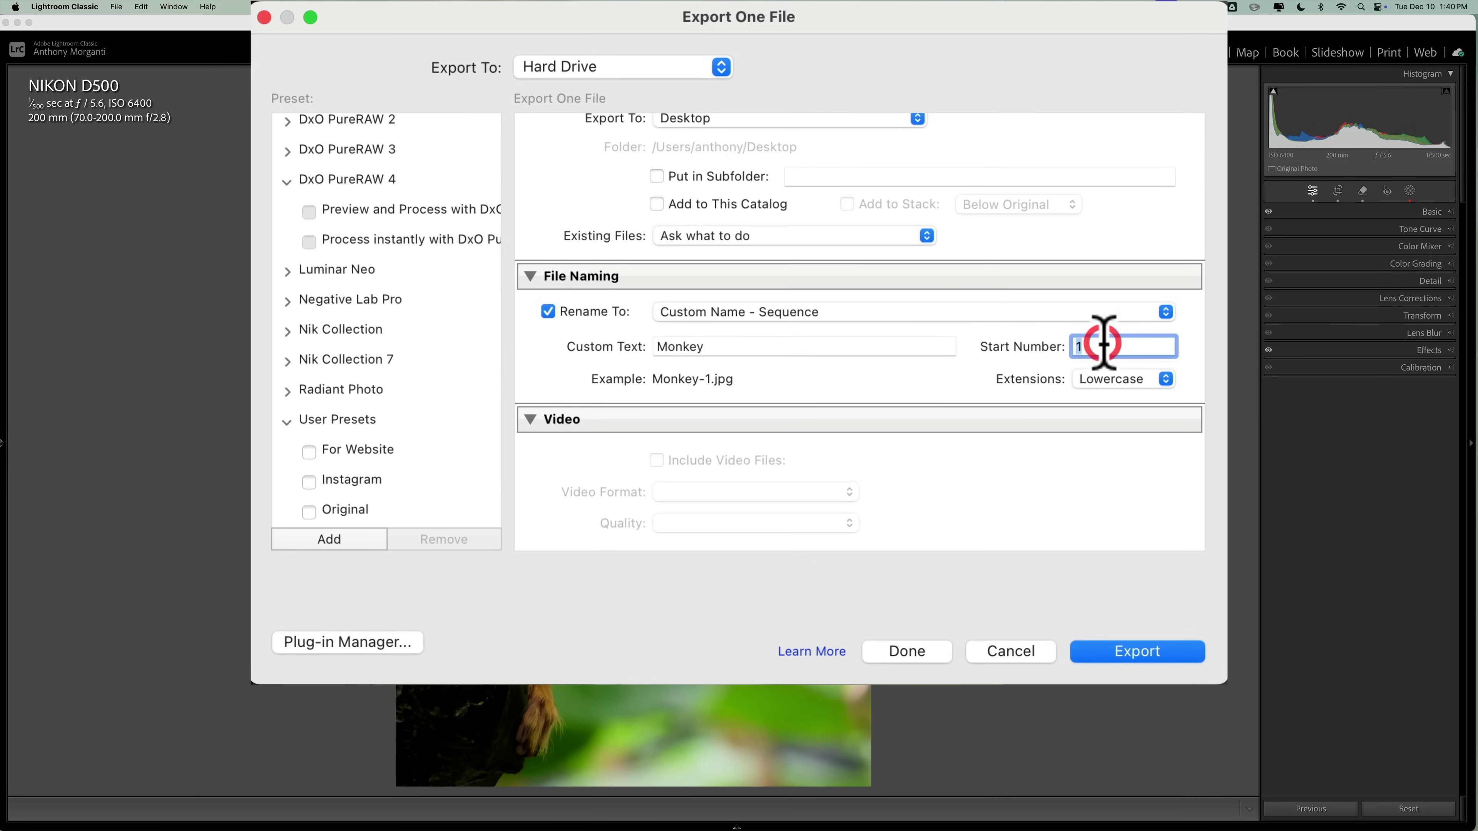
{"action": "left_click", "coordinate": [803, 317]}
{"action": "left_click", "coordinate": [783, 267]}
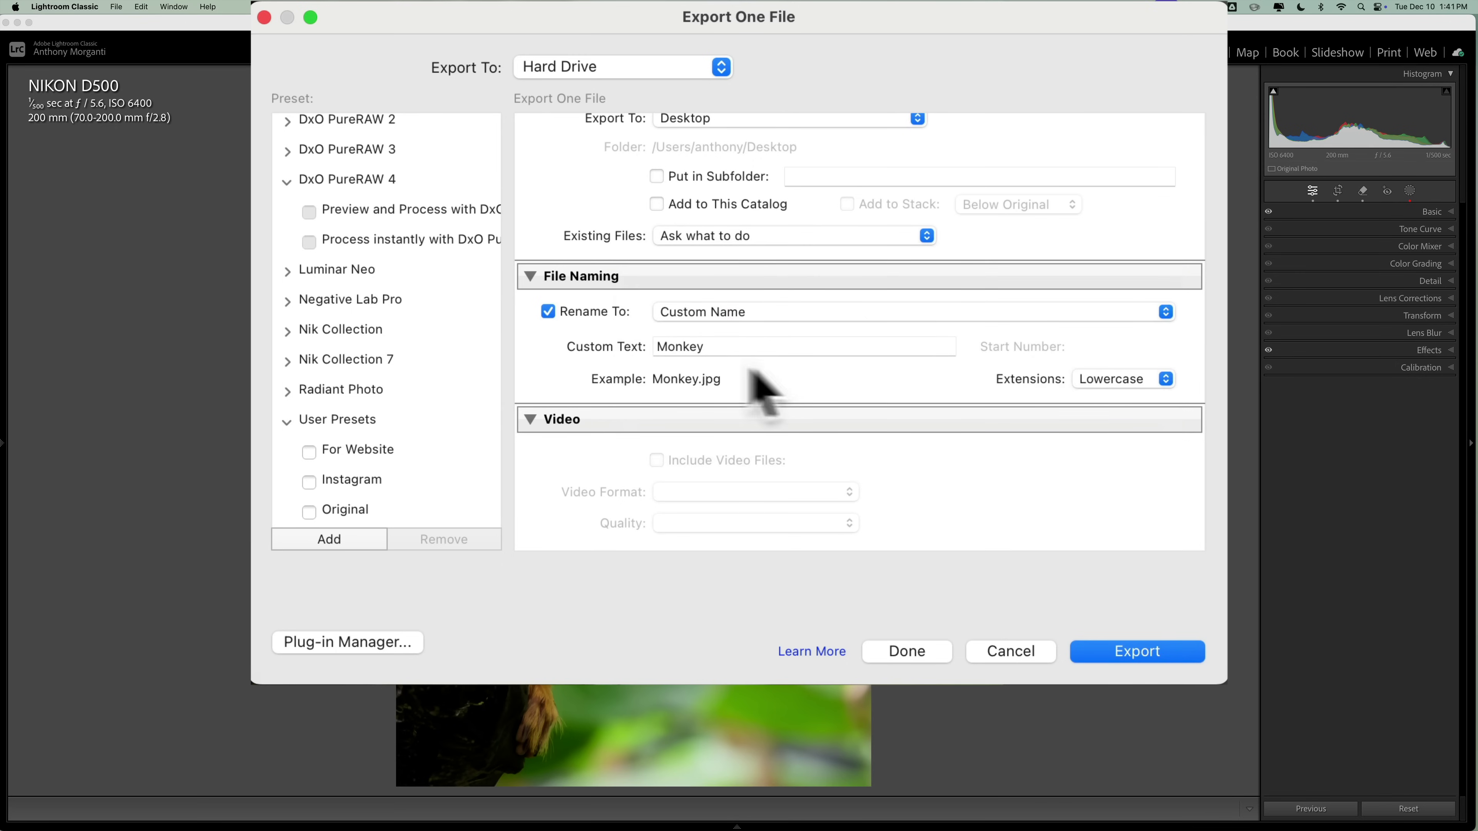
{"action": "scroll", "coordinate": [754, 375], "scroll_direction": "down", "scroll_amount": 10}
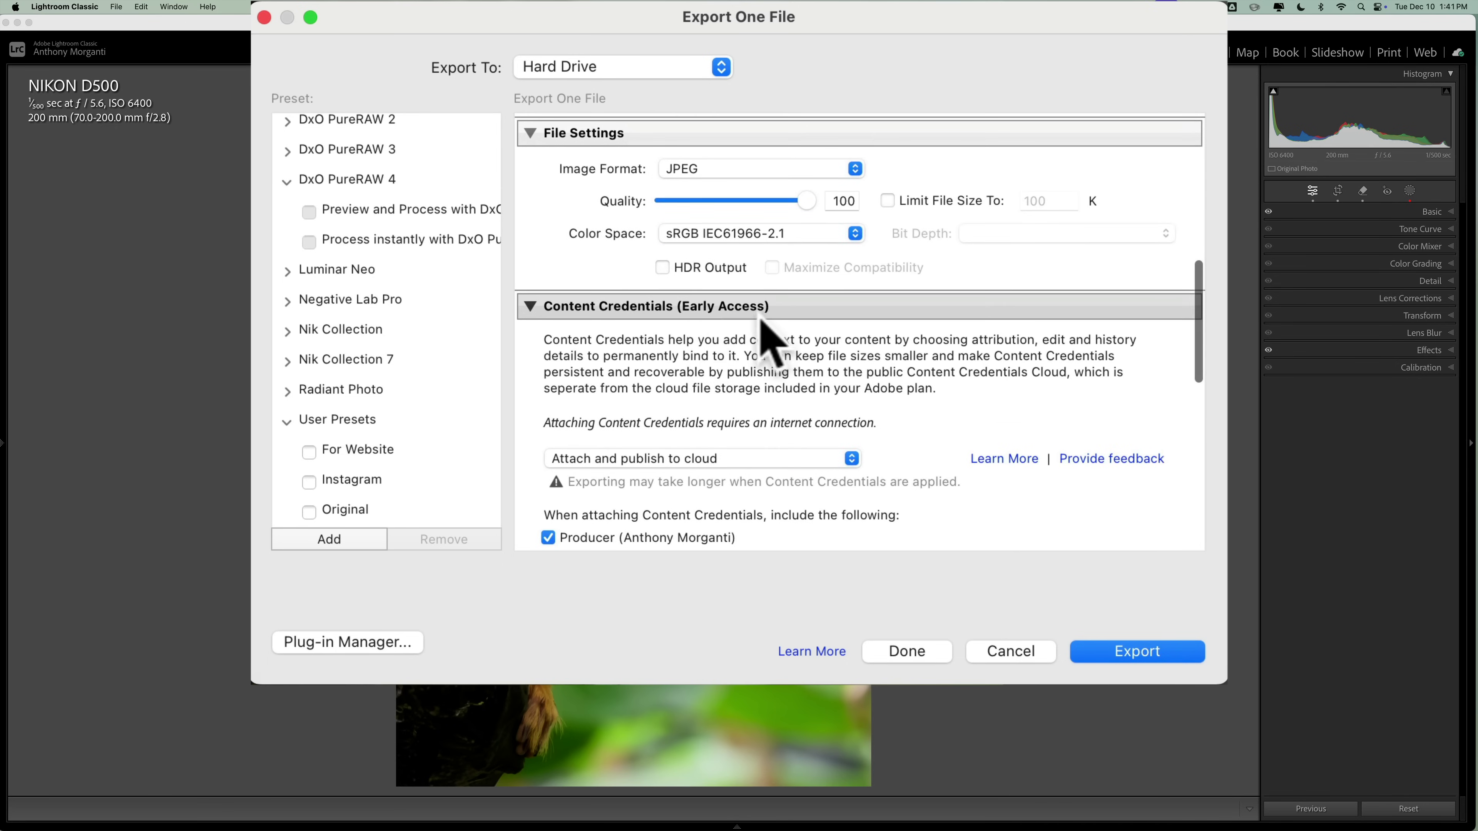
{"action": "scroll", "coordinate": [743, 332], "scroll_direction": "down", "scroll_amount": 3}
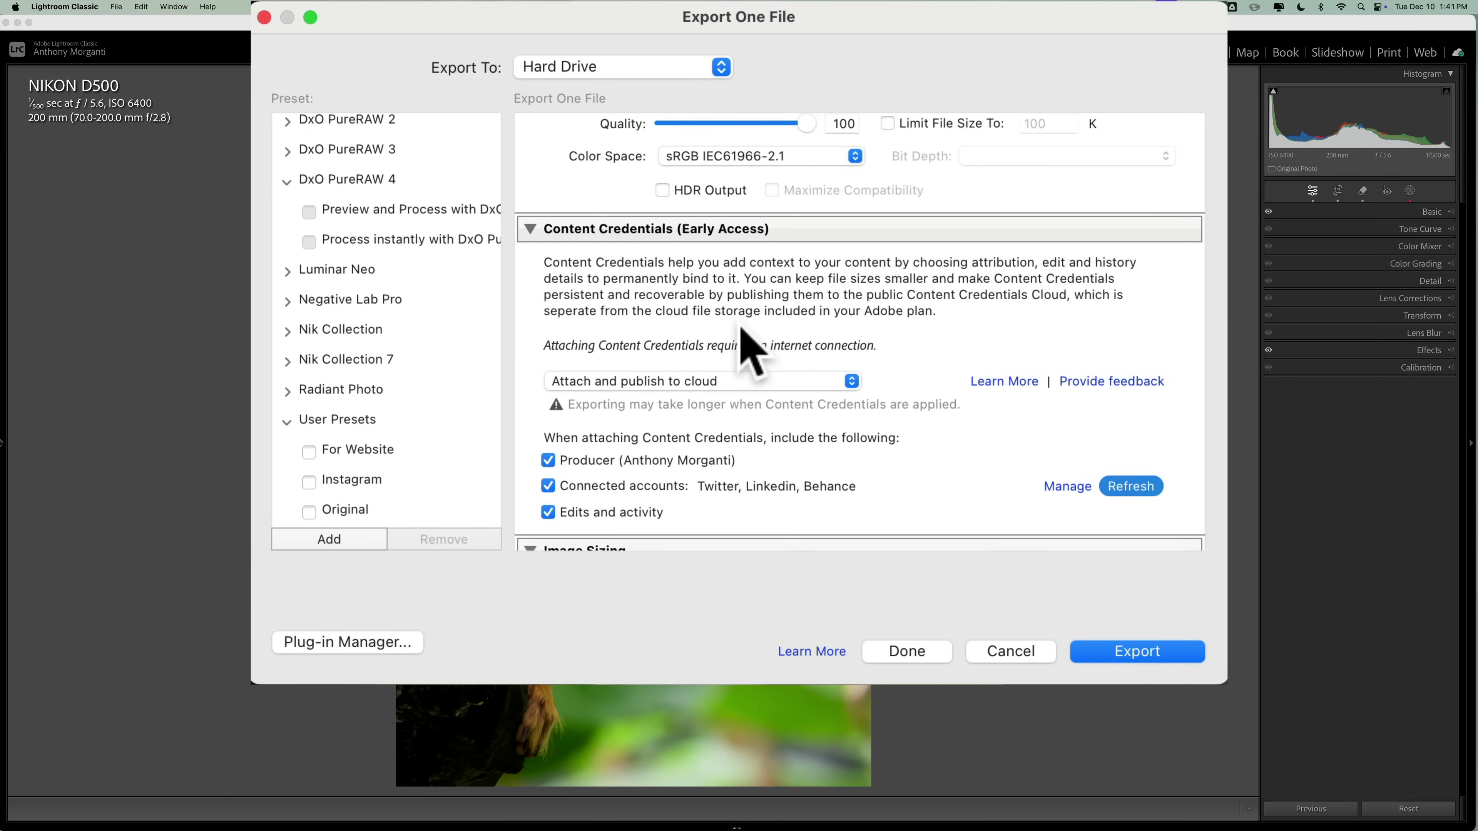
{"action": "scroll", "coordinate": [743, 330], "scroll_direction": "down", "scroll_amount": 1}
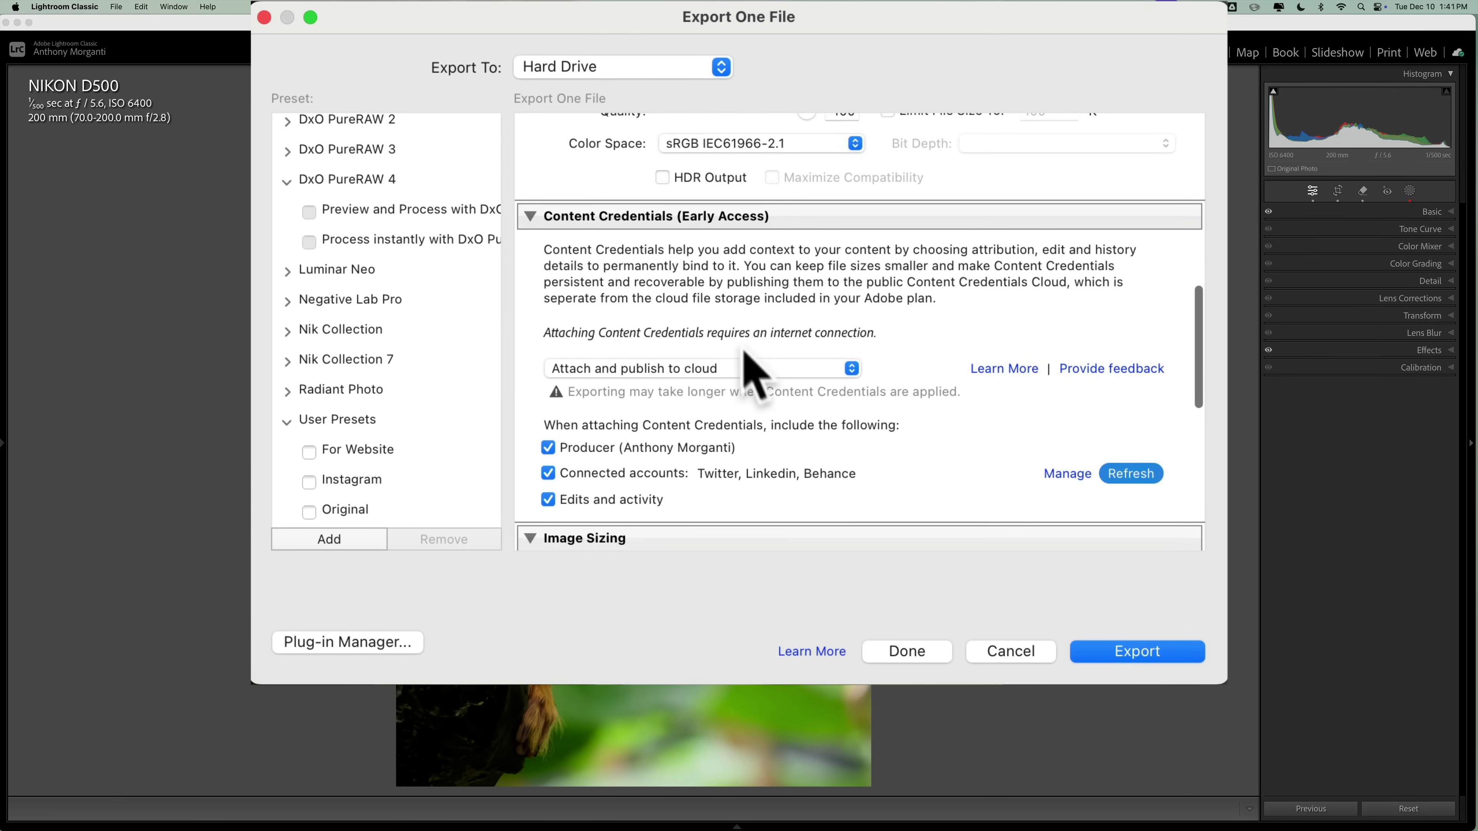
Keep Content Credentials on Attach and publish to cloud and export Monkey.jpg.
{"action": "left_click", "coordinate": [853, 370]}
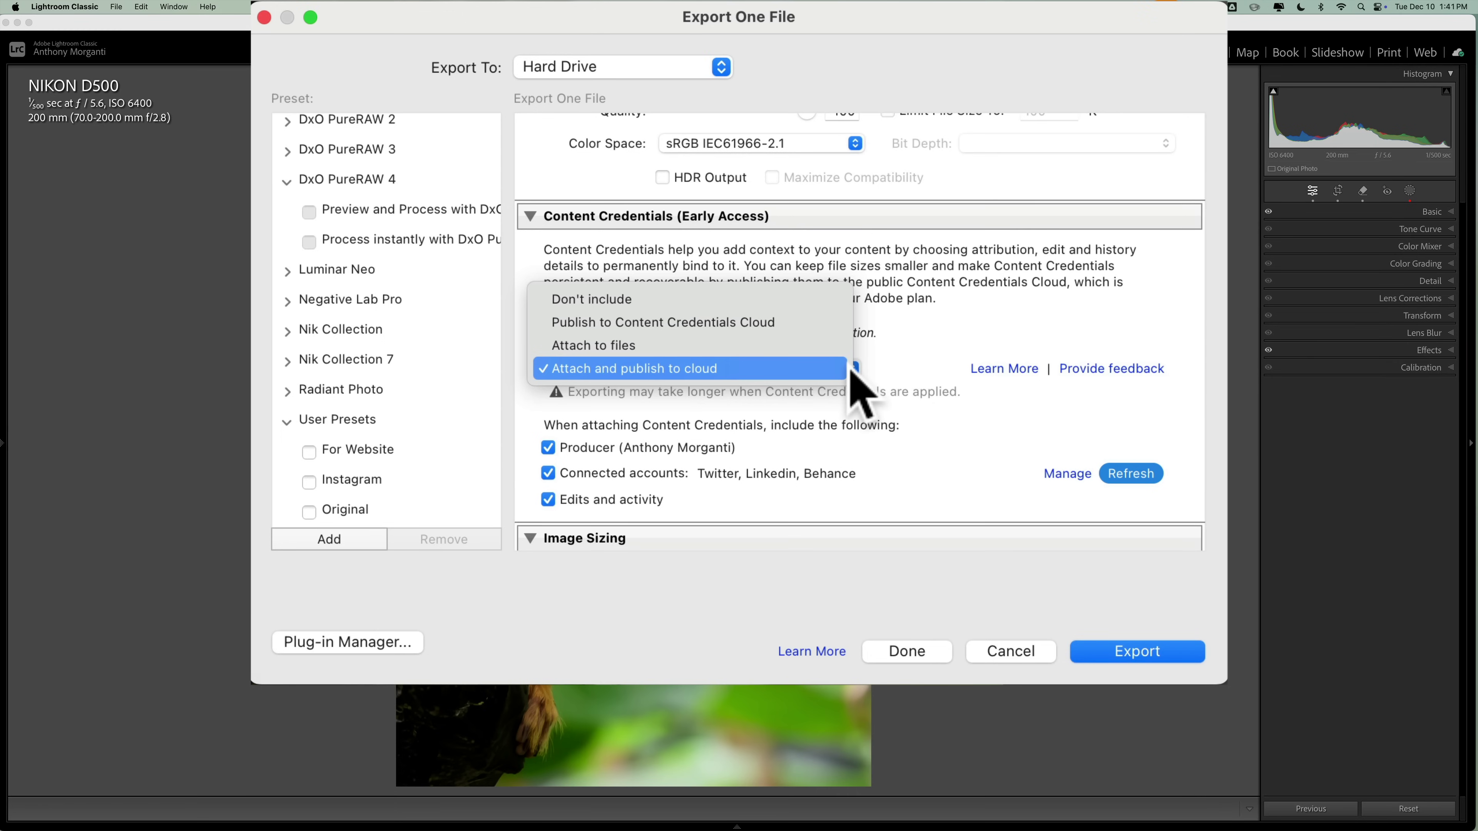
{"action": "left_click", "coordinate": [822, 371]}
{"action": "scroll", "coordinate": [864, 396], "scroll_direction": "down", "scroll_amount": 3}
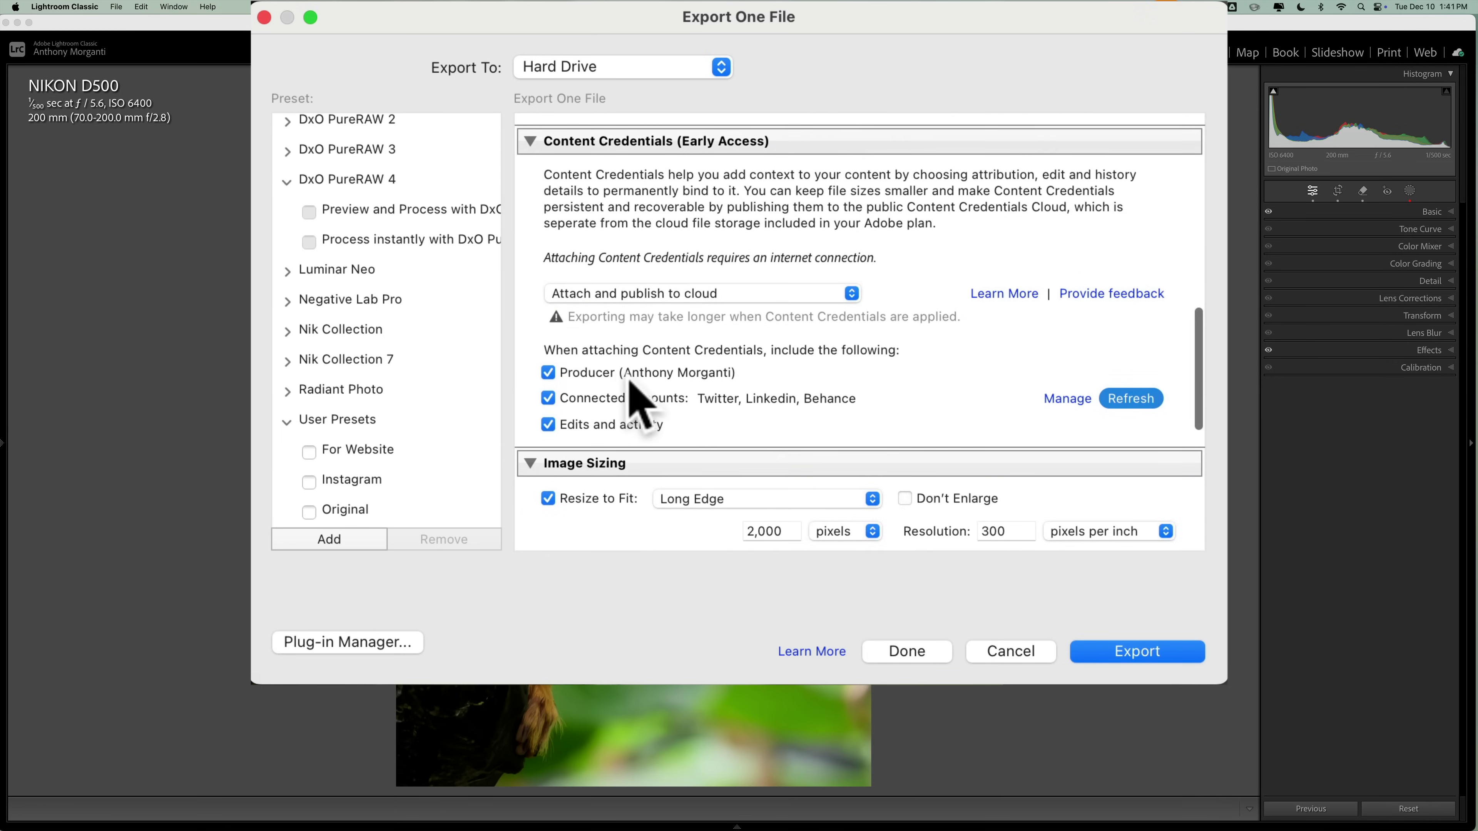
{"action": "scroll", "coordinate": [630, 382], "scroll_direction": "down", "scroll_amount": 10}
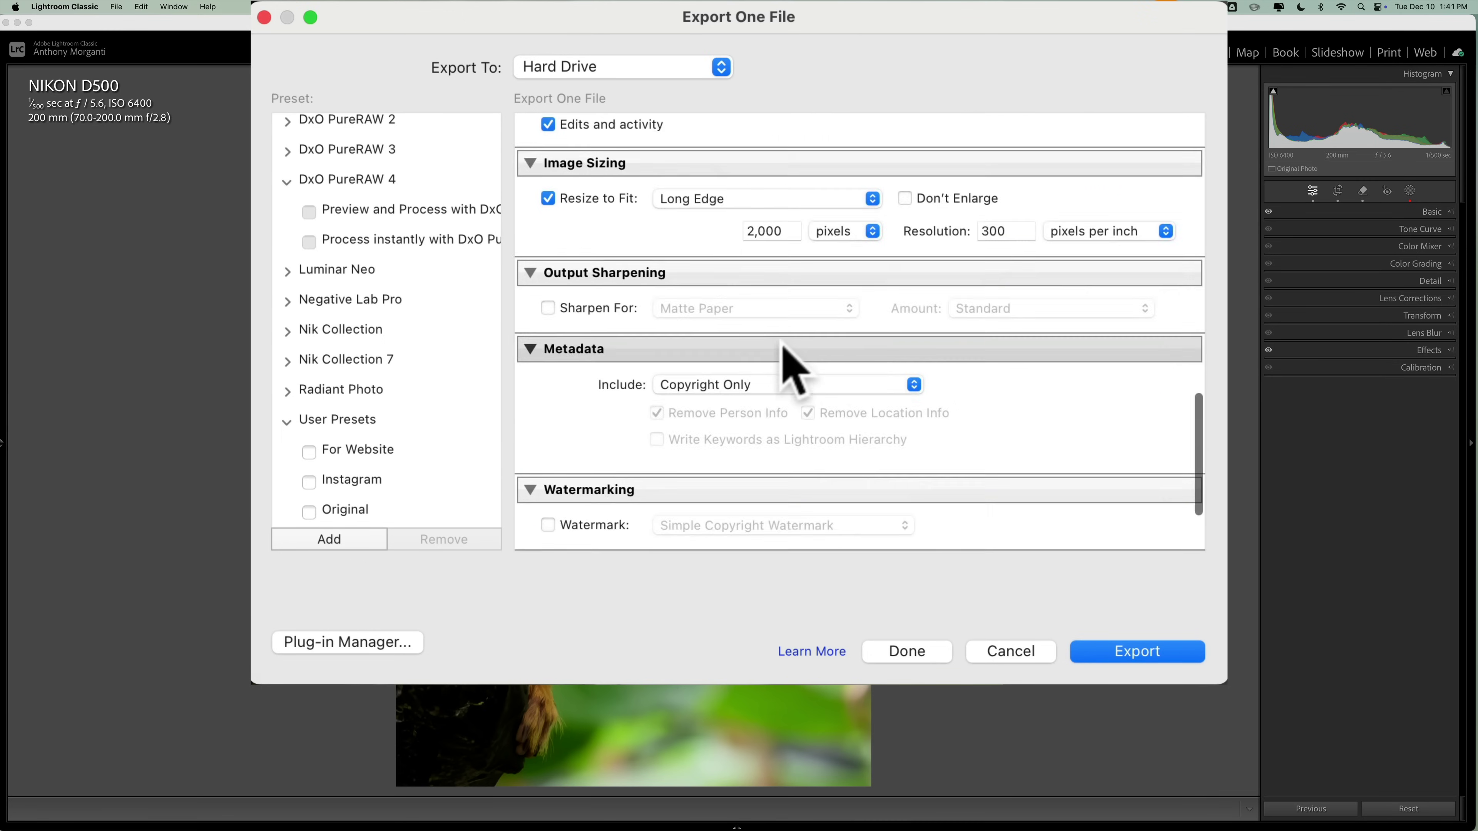
{"action": "scroll", "coordinate": [783, 344], "scroll_direction": "down", "scroll_amount": 4}
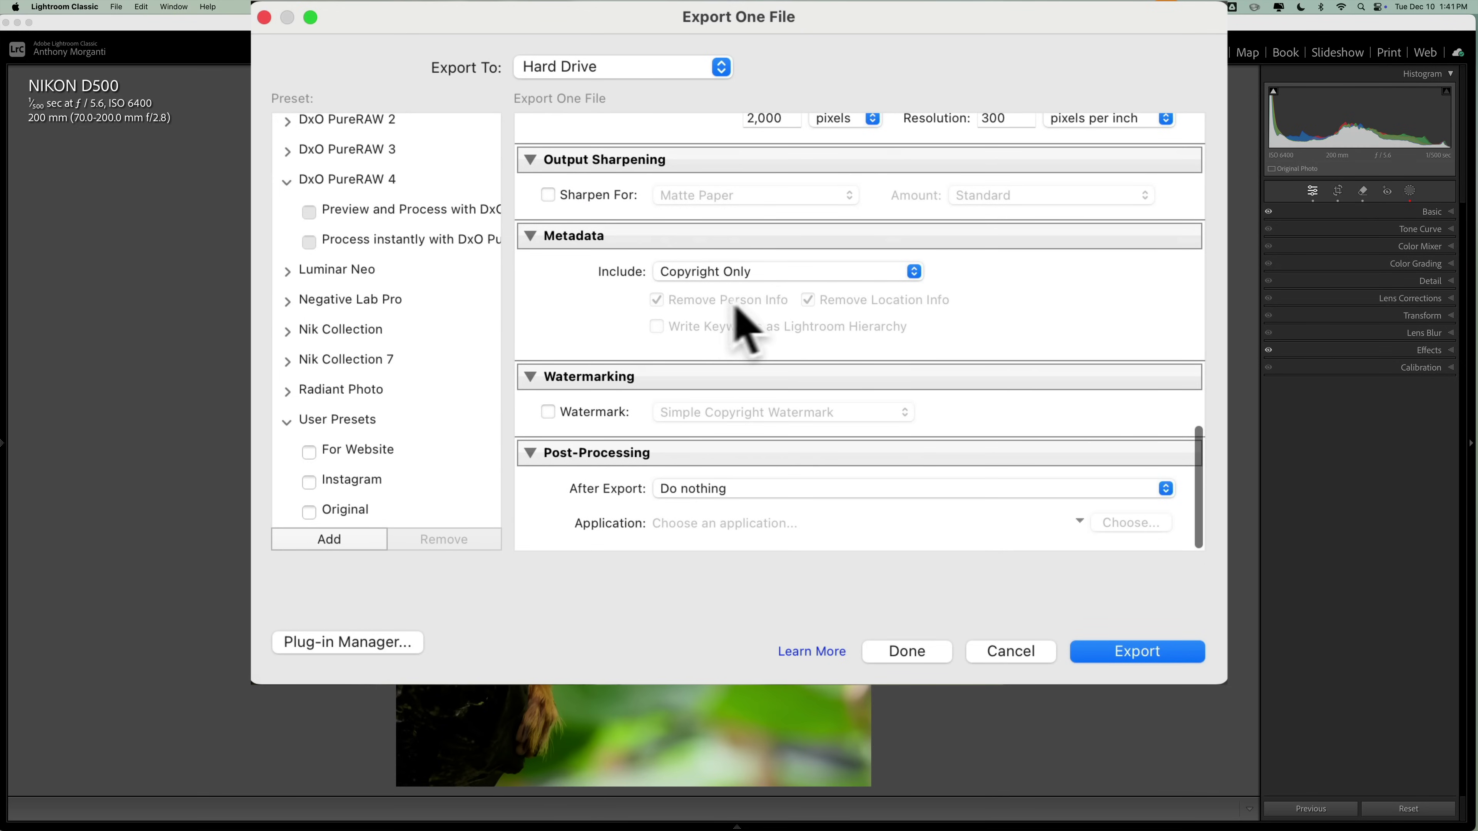
{"action": "scroll", "coordinate": [742, 349], "scroll_direction": "up", "scroll_amount": 10}
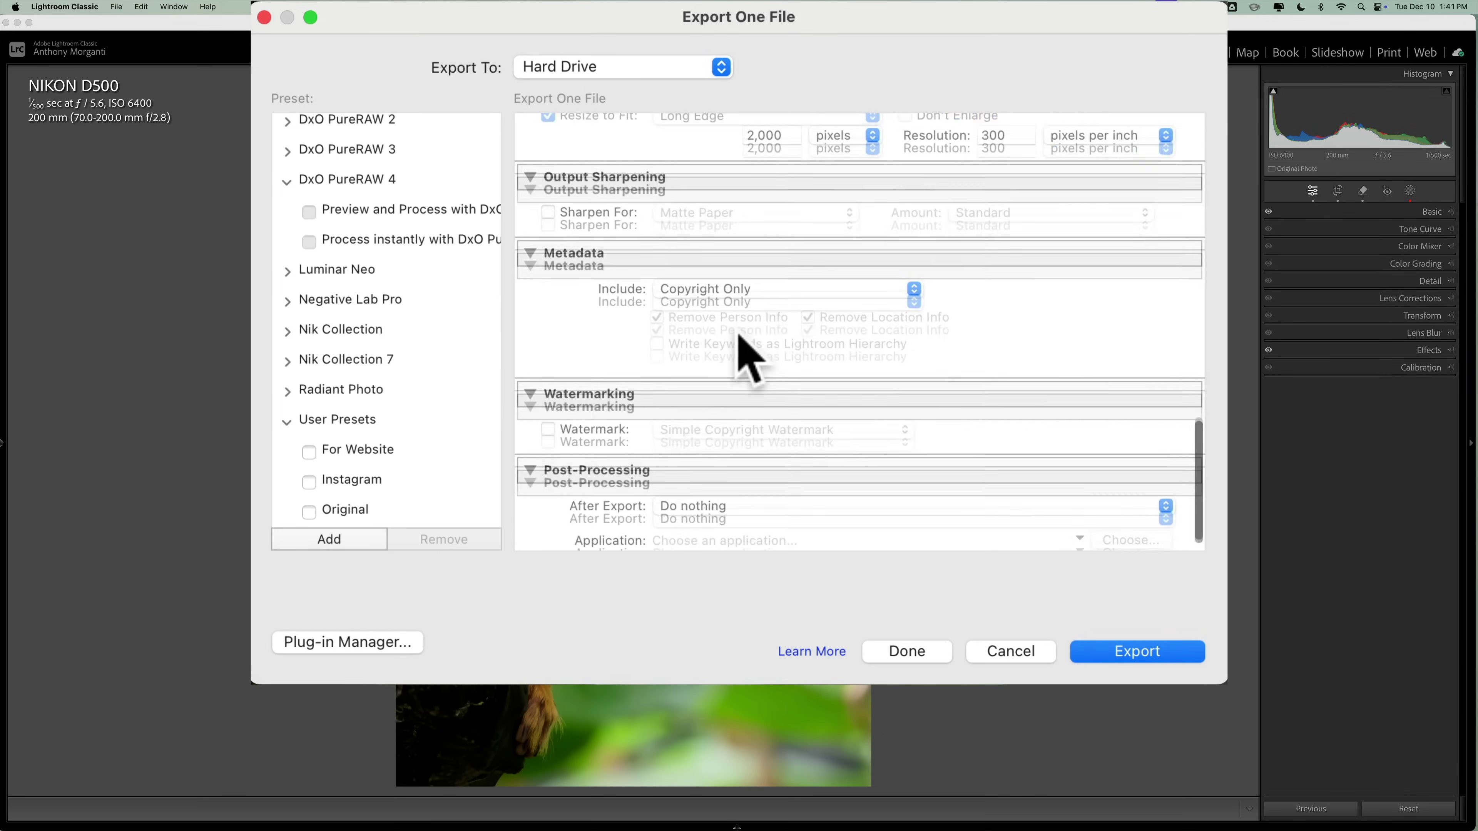
{"action": "left_click", "coordinate": [1129, 653]}
{"action": "left_click", "coordinate": [934, 466]}
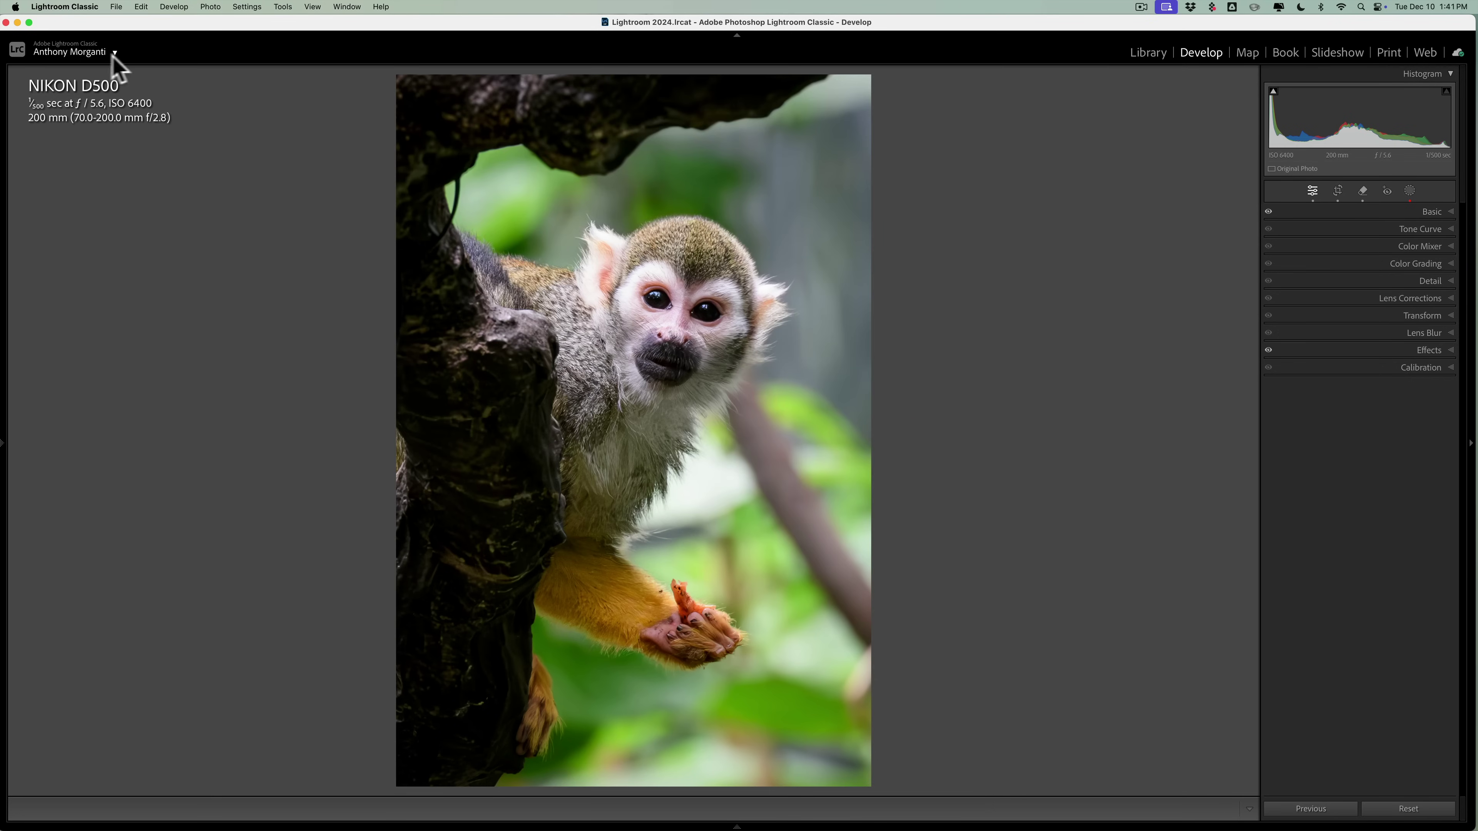
Minimize Lightroom, move Monkey.jpg to the desktop's middle and preview it.
{"action": "left_click", "coordinate": [17, 22]}
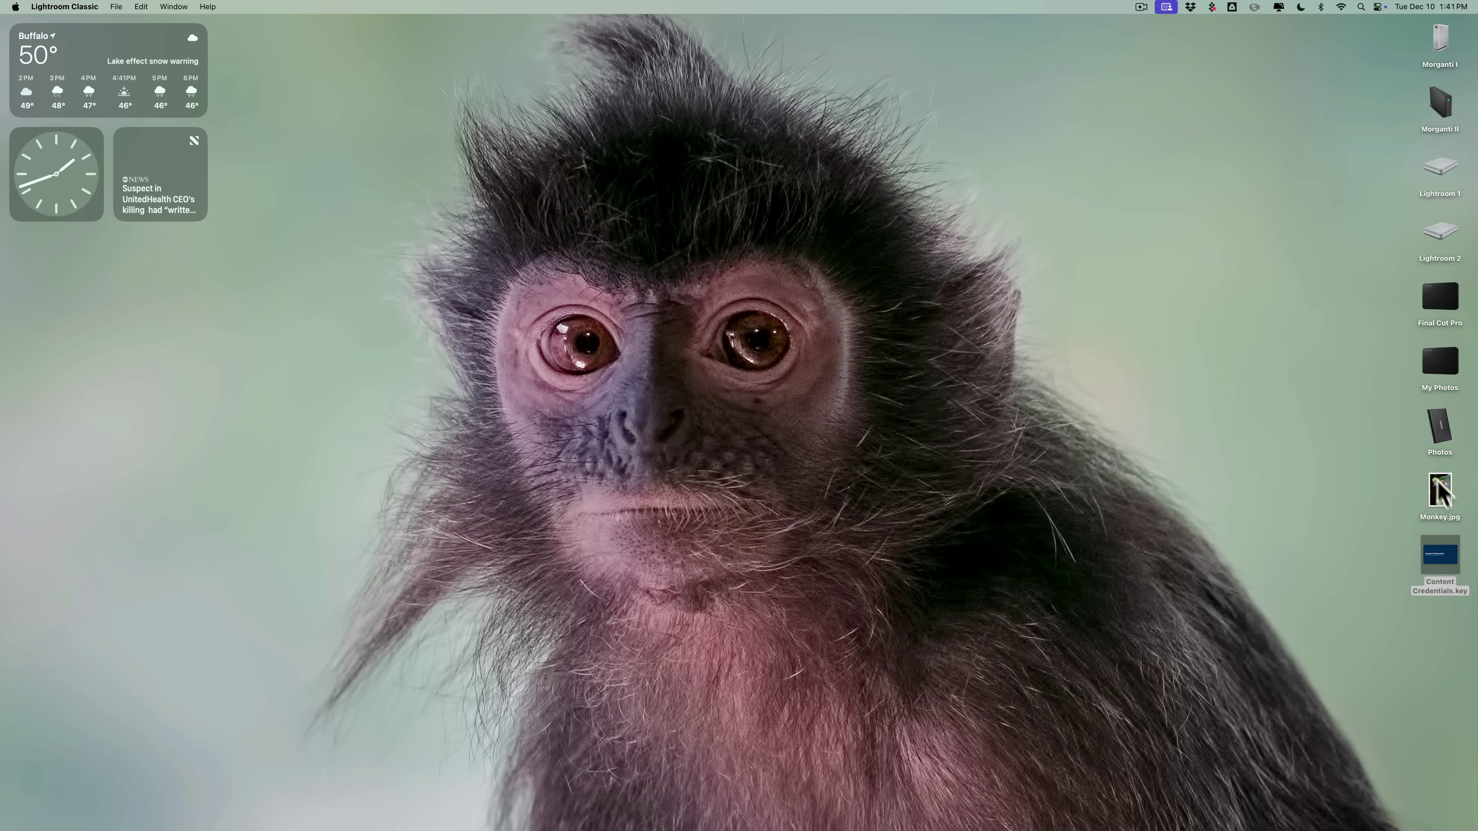
{"action": "left_click_drag", "start_coordinate": [1440, 490], "coordinate": [1159, 302]}
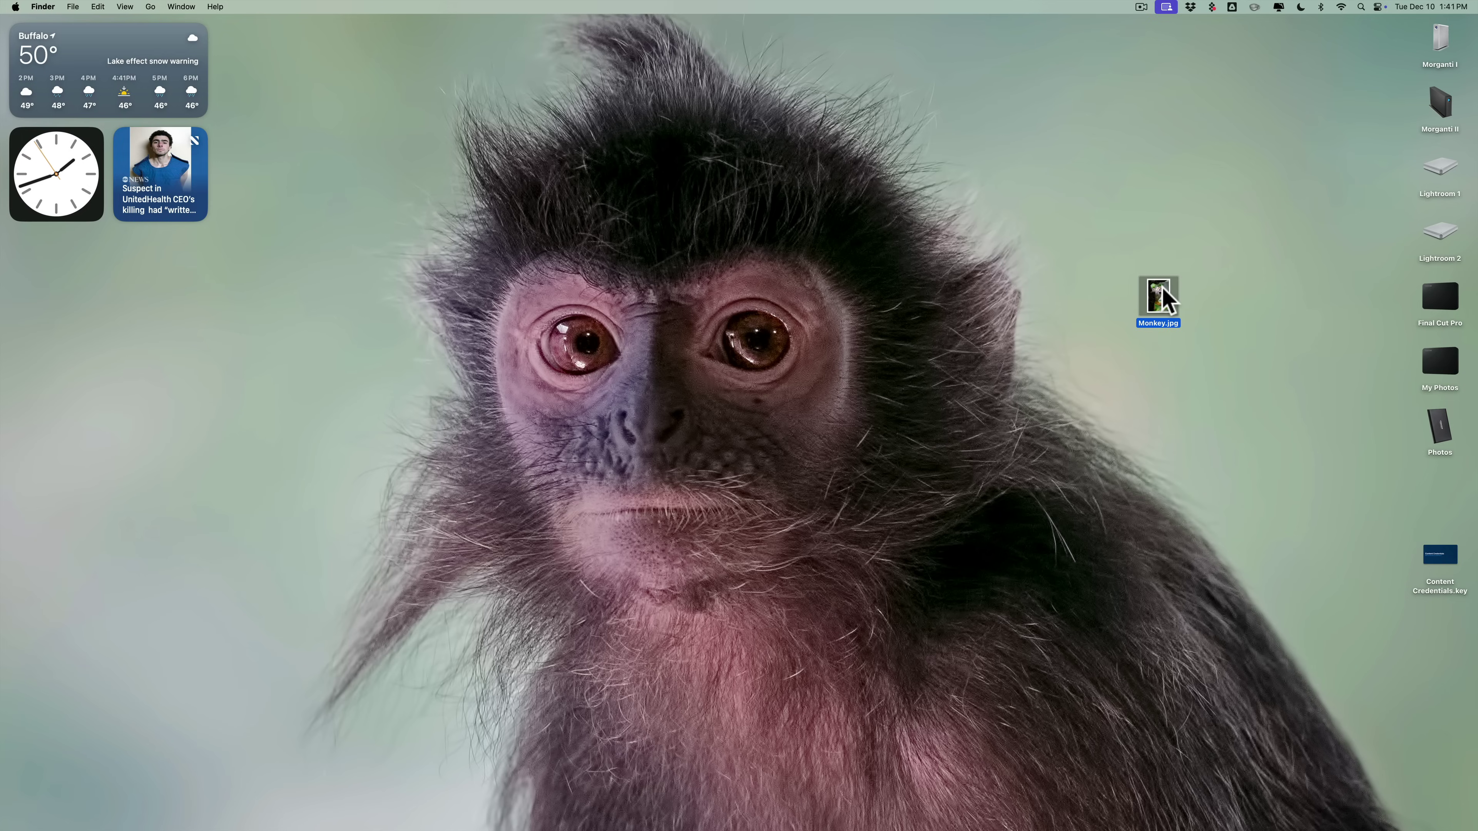
{"action": "key", "text": "space"}
{"action": "key", "text": "space"}
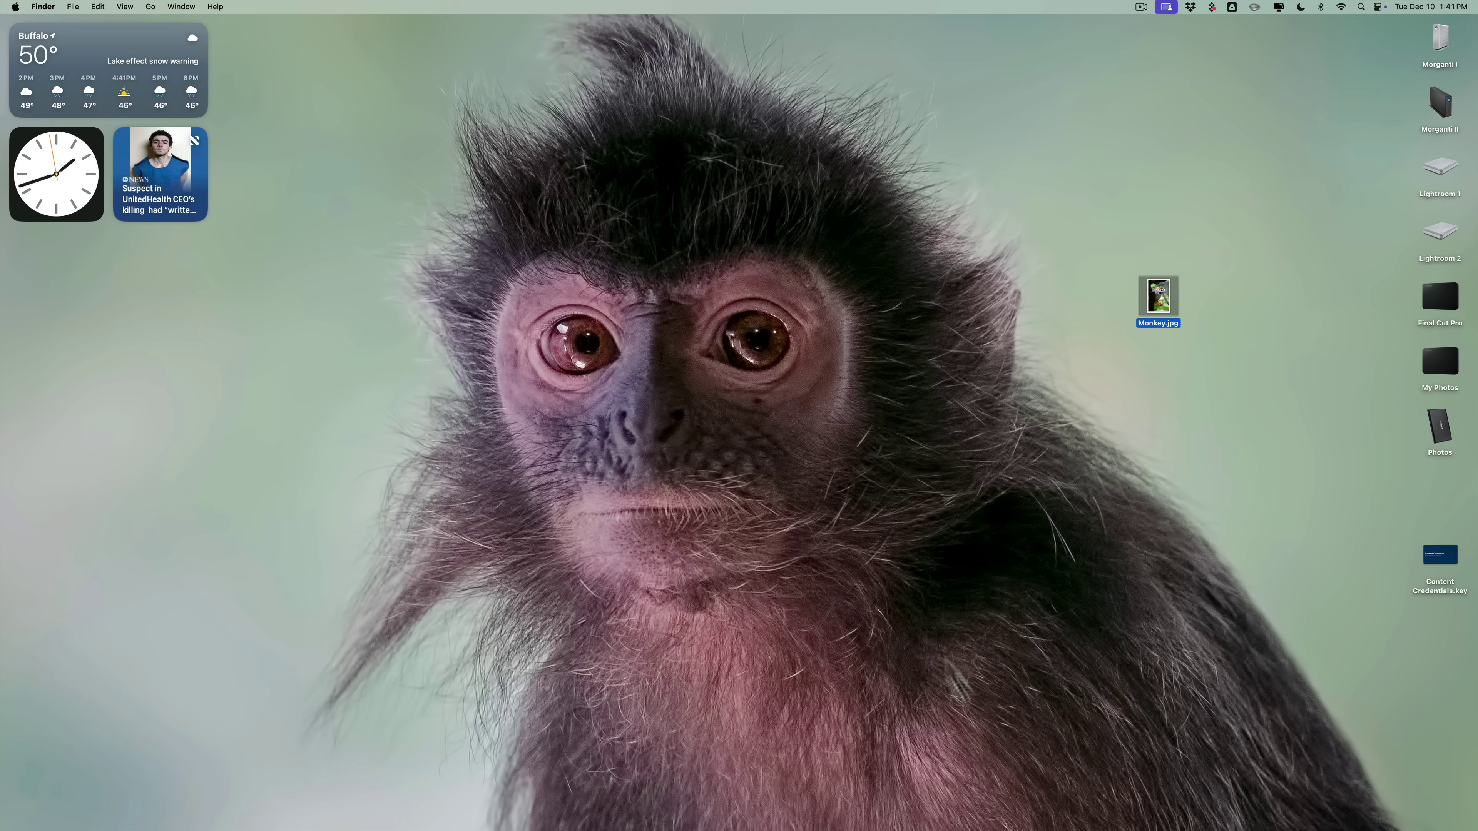
{"action": "mouse_move", "coordinate": [979, 827]}
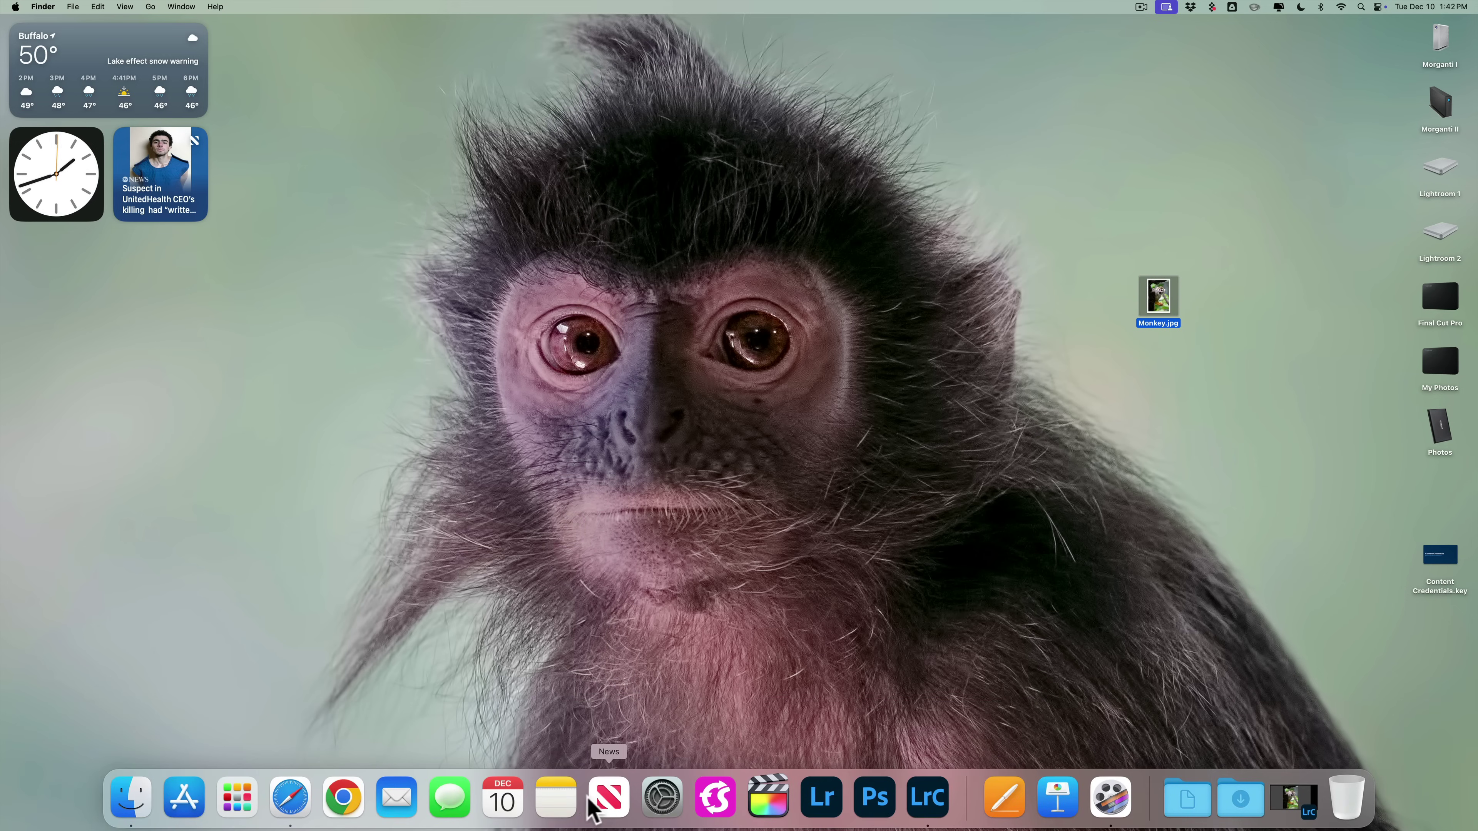
Bring Safari forward and close the Connected Accounts tab, leaving the Verify page.
{"action": "left_click", "coordinate": [289, 809]}
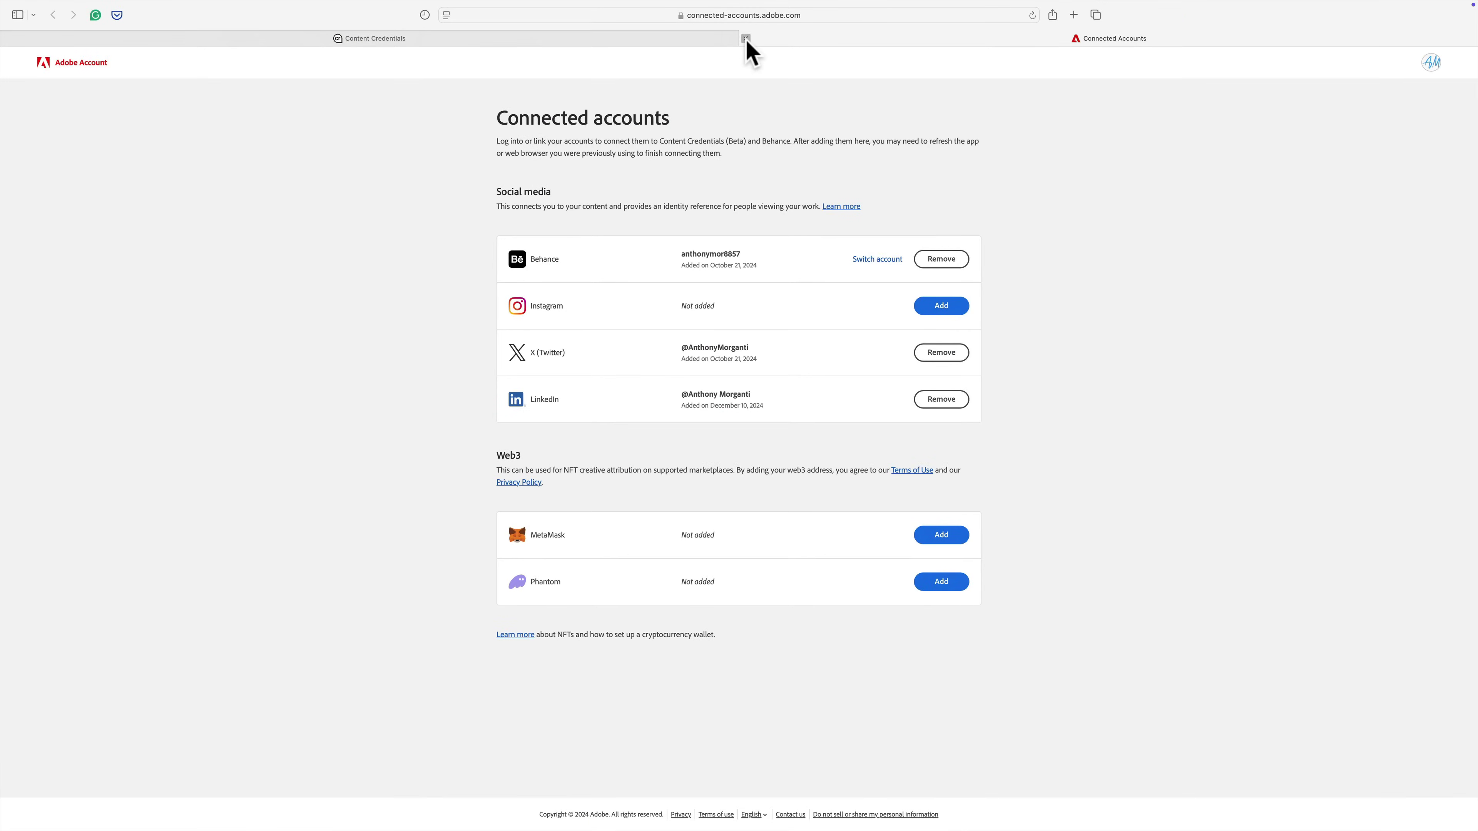
{"action": "left_click", "coordinate": [745, 38]}
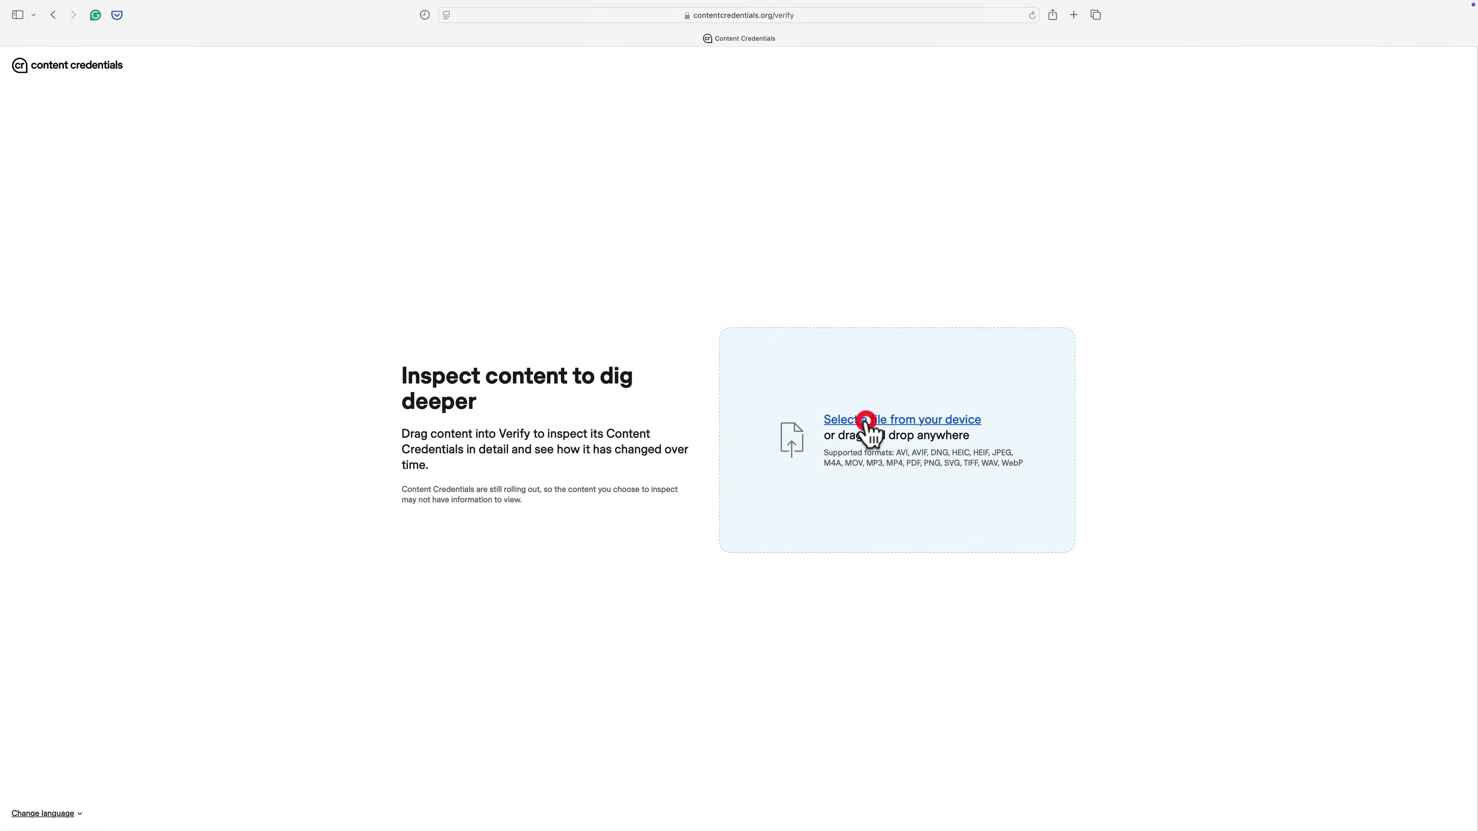
Upload Monkey.jpg from the Desktop to Content Credentials Verify and review its credential.
{"action": "left_click", "coordinate": [867, 420]}
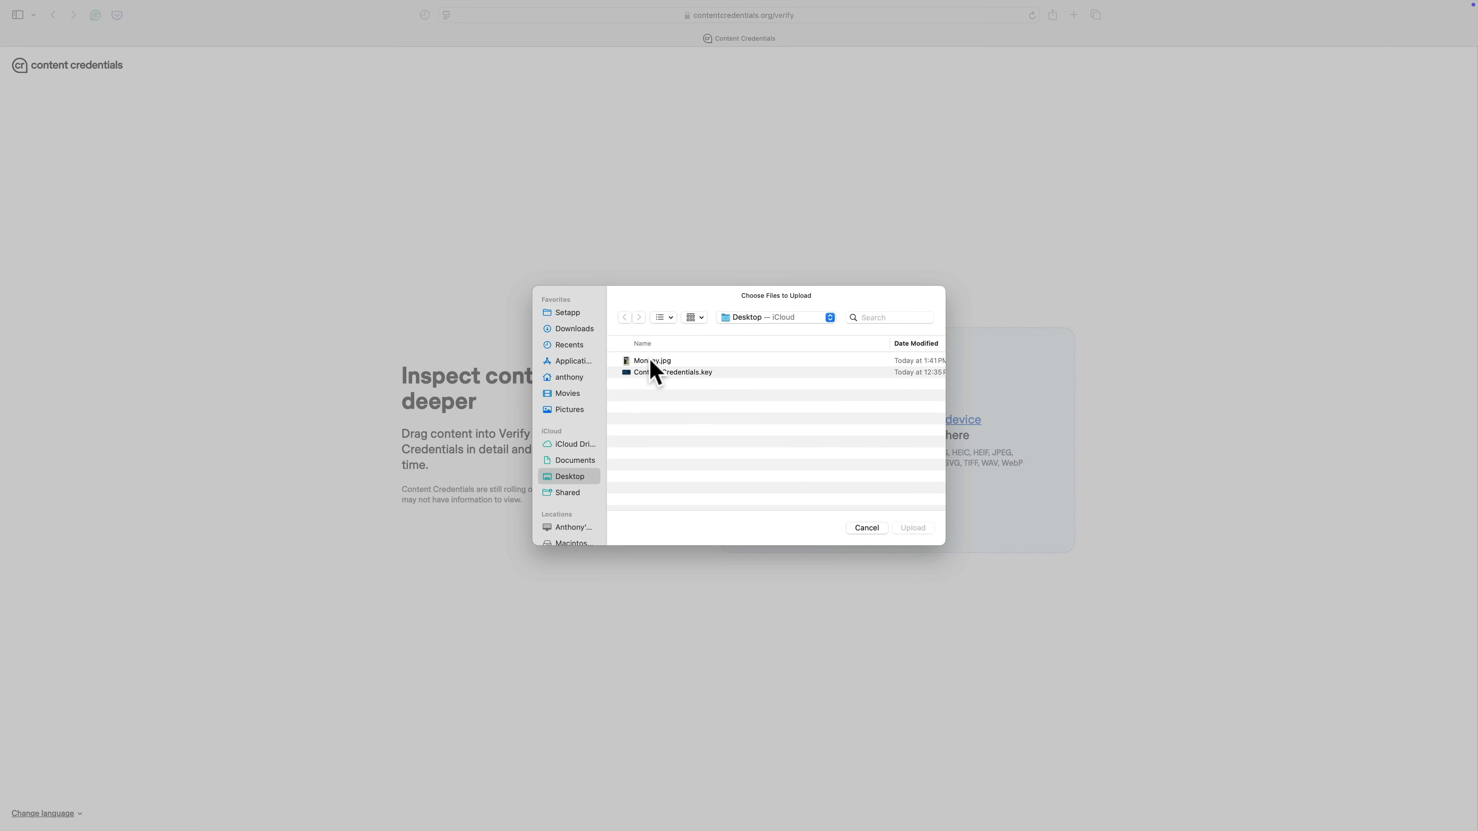
{"action": "left_click", "coordinate": [651, 360]}
{"action": "left_click", "coordinate": [912, 529]}
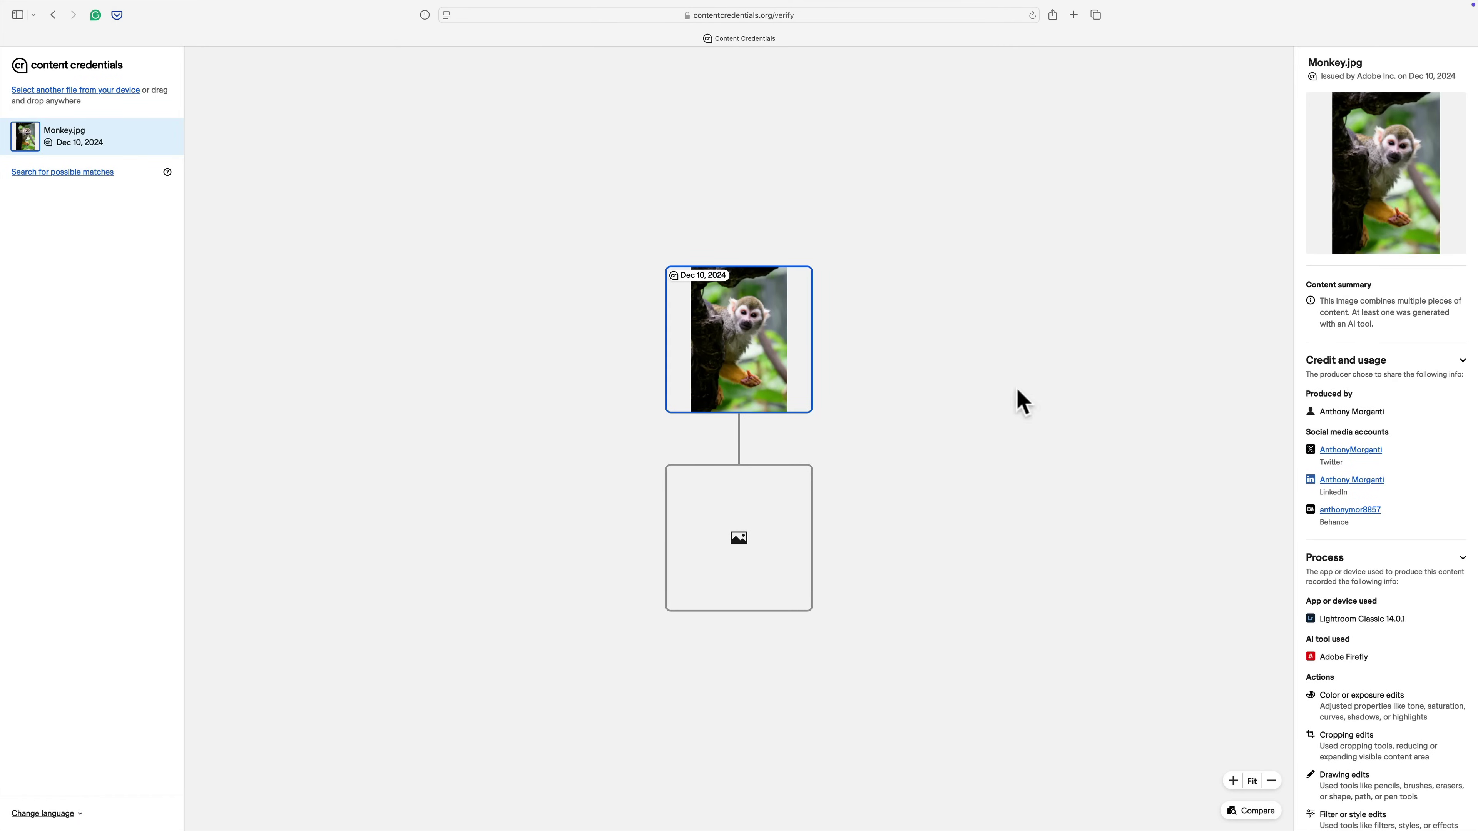
{"action": "scroll", "coordinate": [1204, 353], "scroll_direction": "down", "scroll_amount": 3}
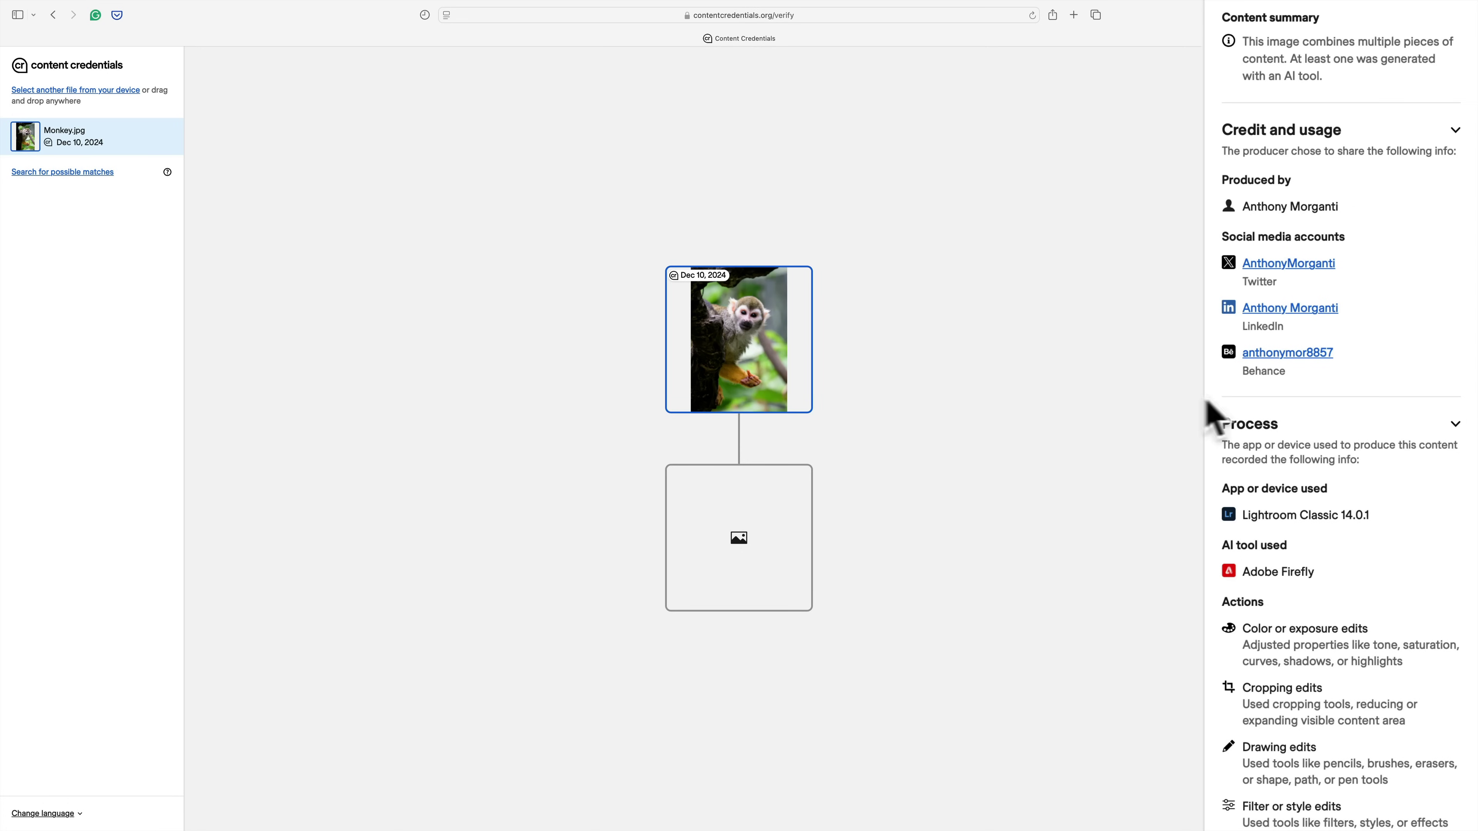
Check ingredient _DSC7389-Enhanced-NR.dng has no credential, then switch to the desktop Space.
{"action": "scroll", "coordinate": [1221, 409], "scroll_direction": "down", "scroll_amount": 5}
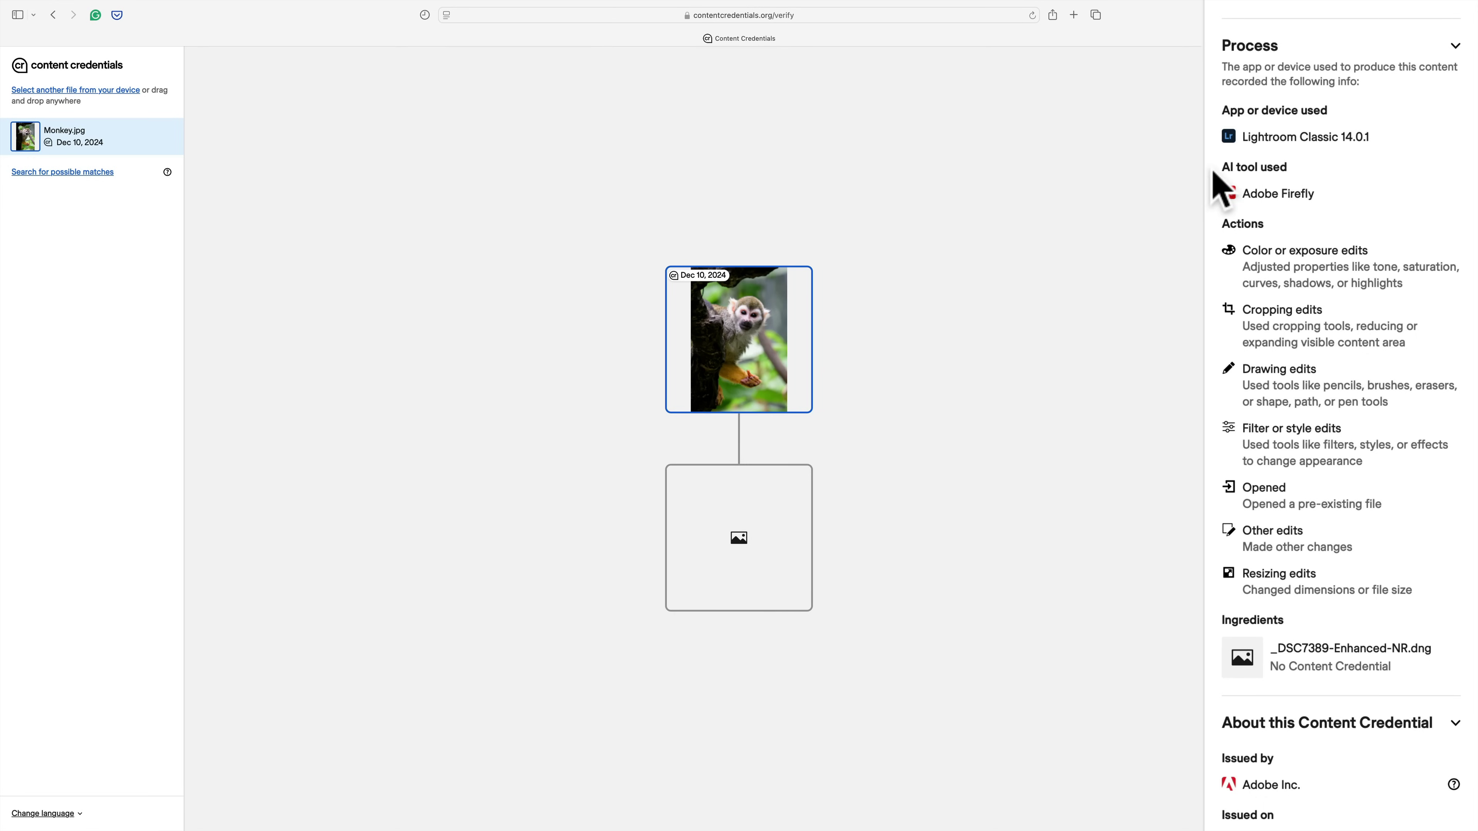
{"action": "left_click", "coordinate": [744, 299]}
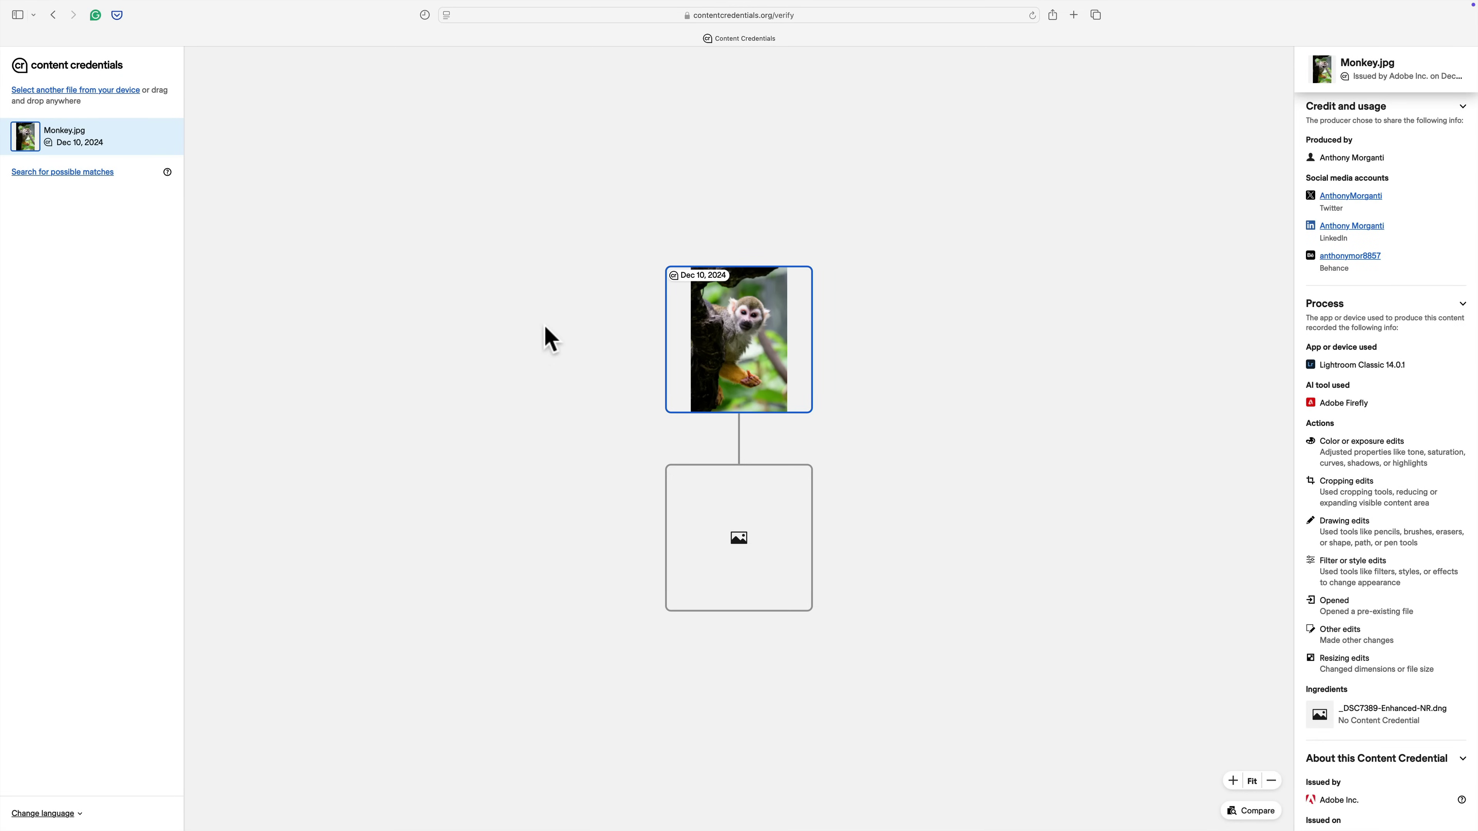
{"action": "key", "text": "ctrl+Left"}
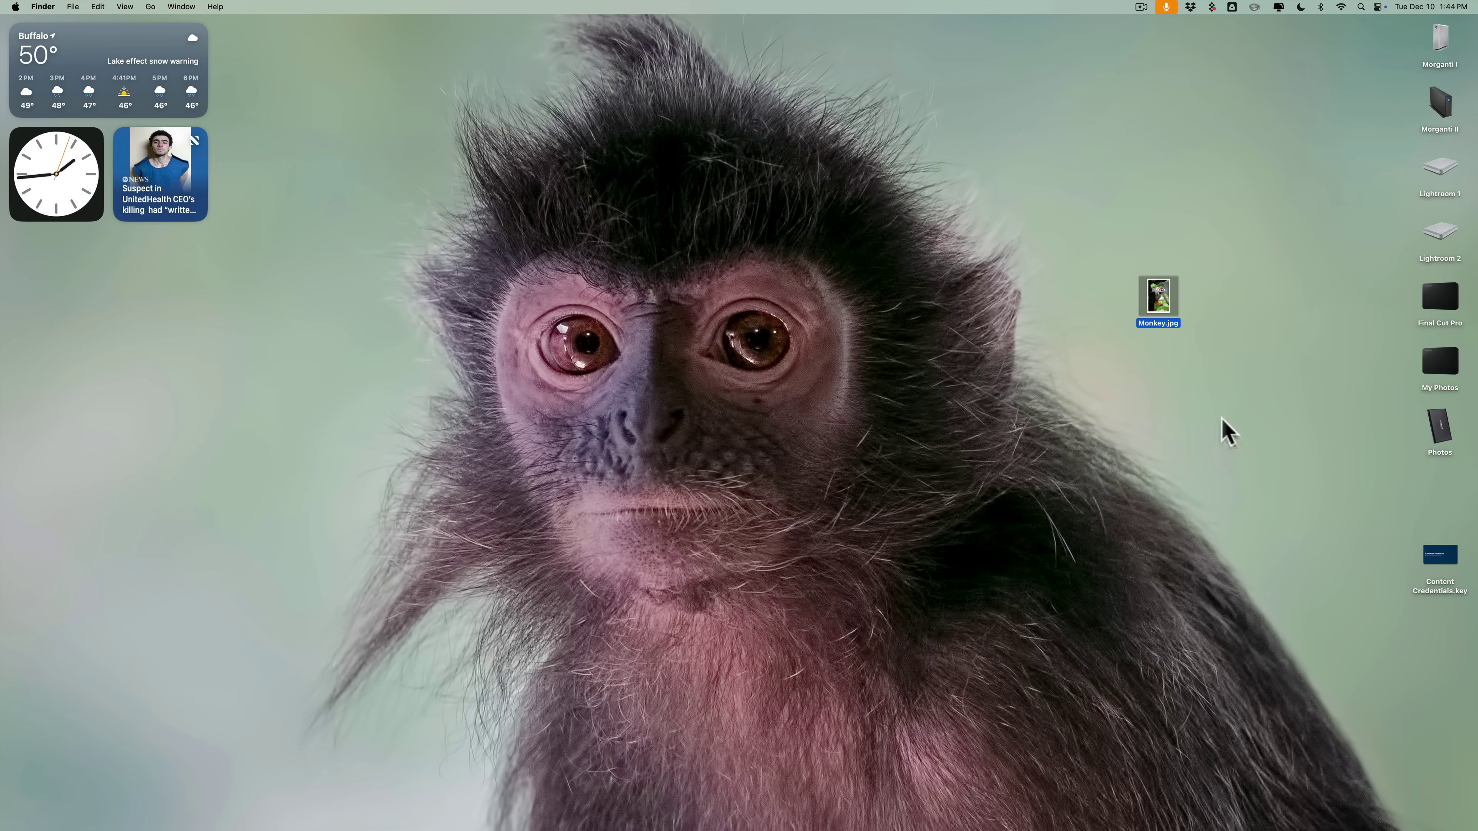
Drag Monkey.jpg onto the Photoshop Dock icon to open it.
{"action": "left_click_drag", "start_coordinate": [1157, 300], "coordinate": [870, 795]}
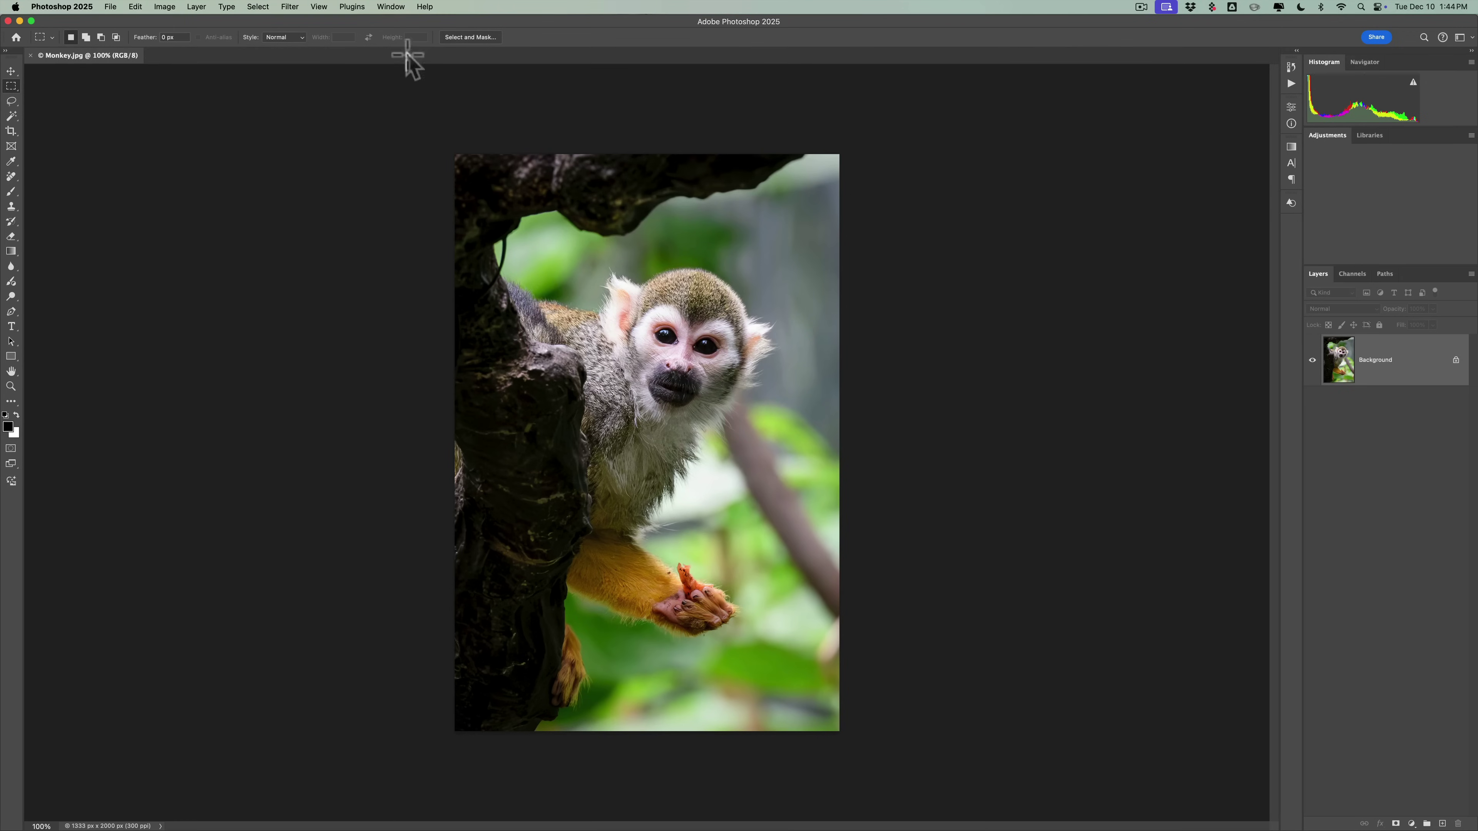
Open Window > Content Credentials (Beta) and enable Content Credentials for Monkey.jpg.
{"action": "left_click", "coordinate": [328, 8]}
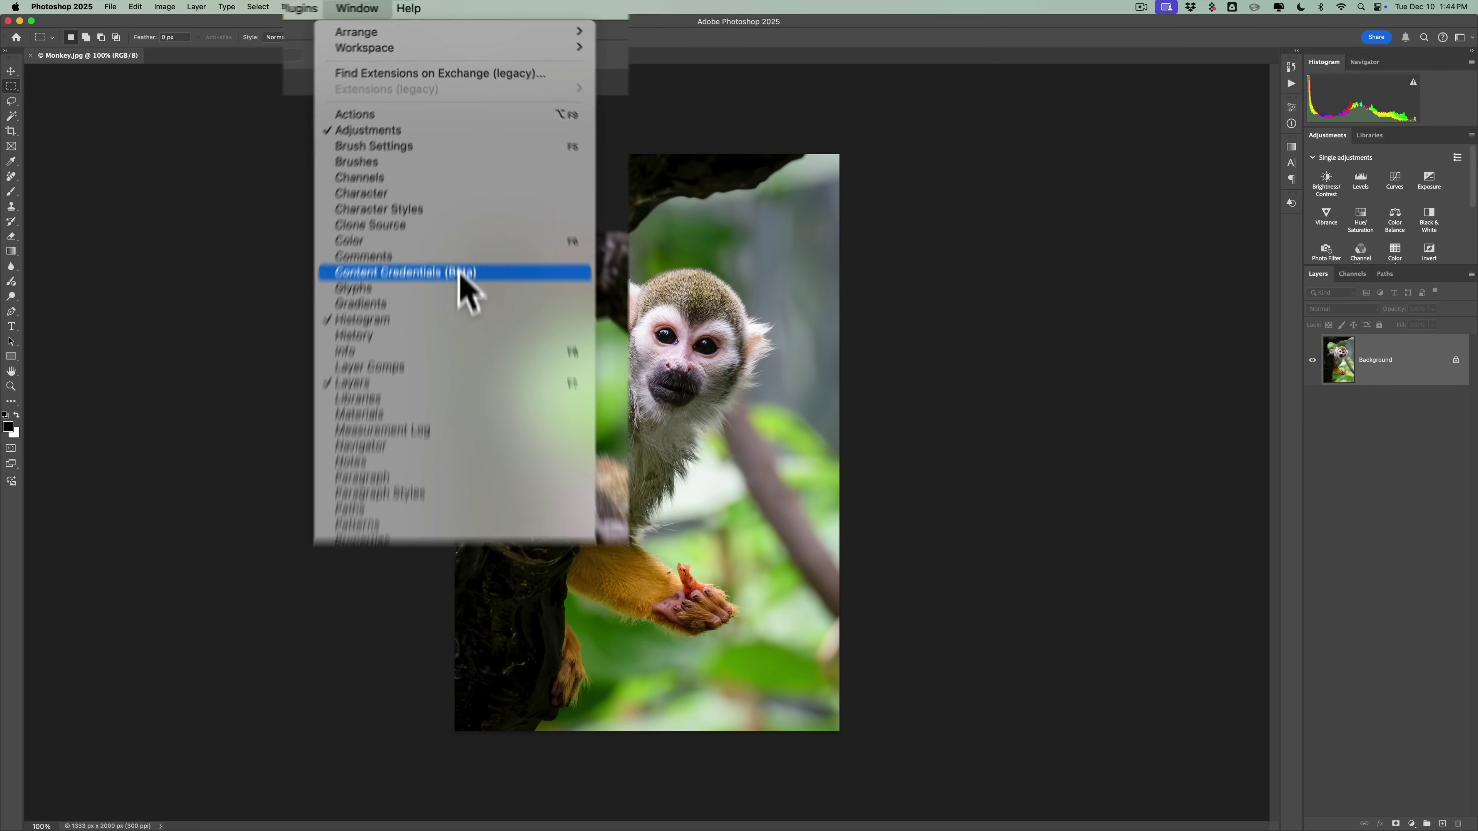
{"action": "left_click", "coordinate": [463, 359]}
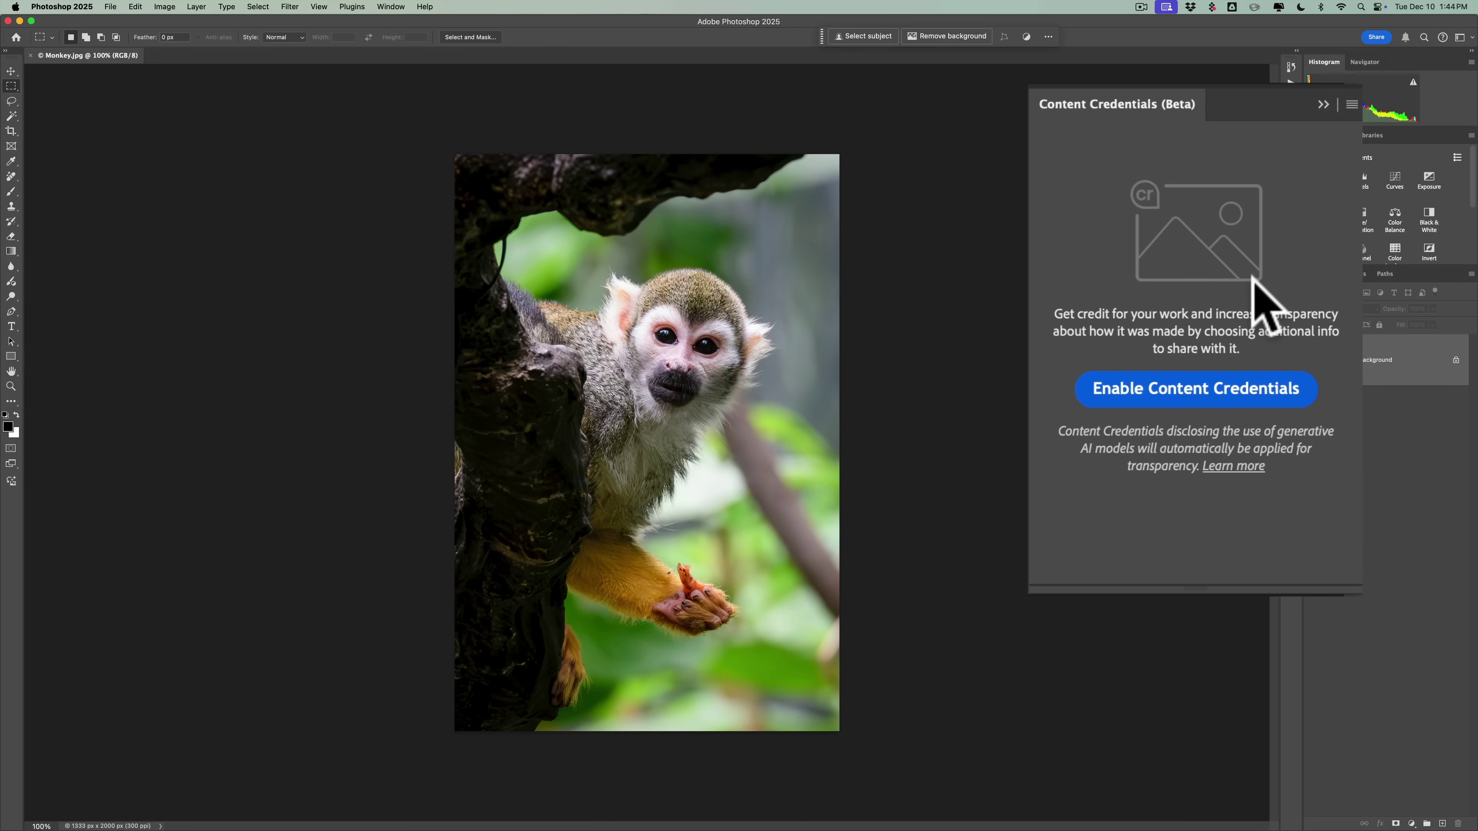
{"action": "left_click", "coordinate": [1164, 388]}
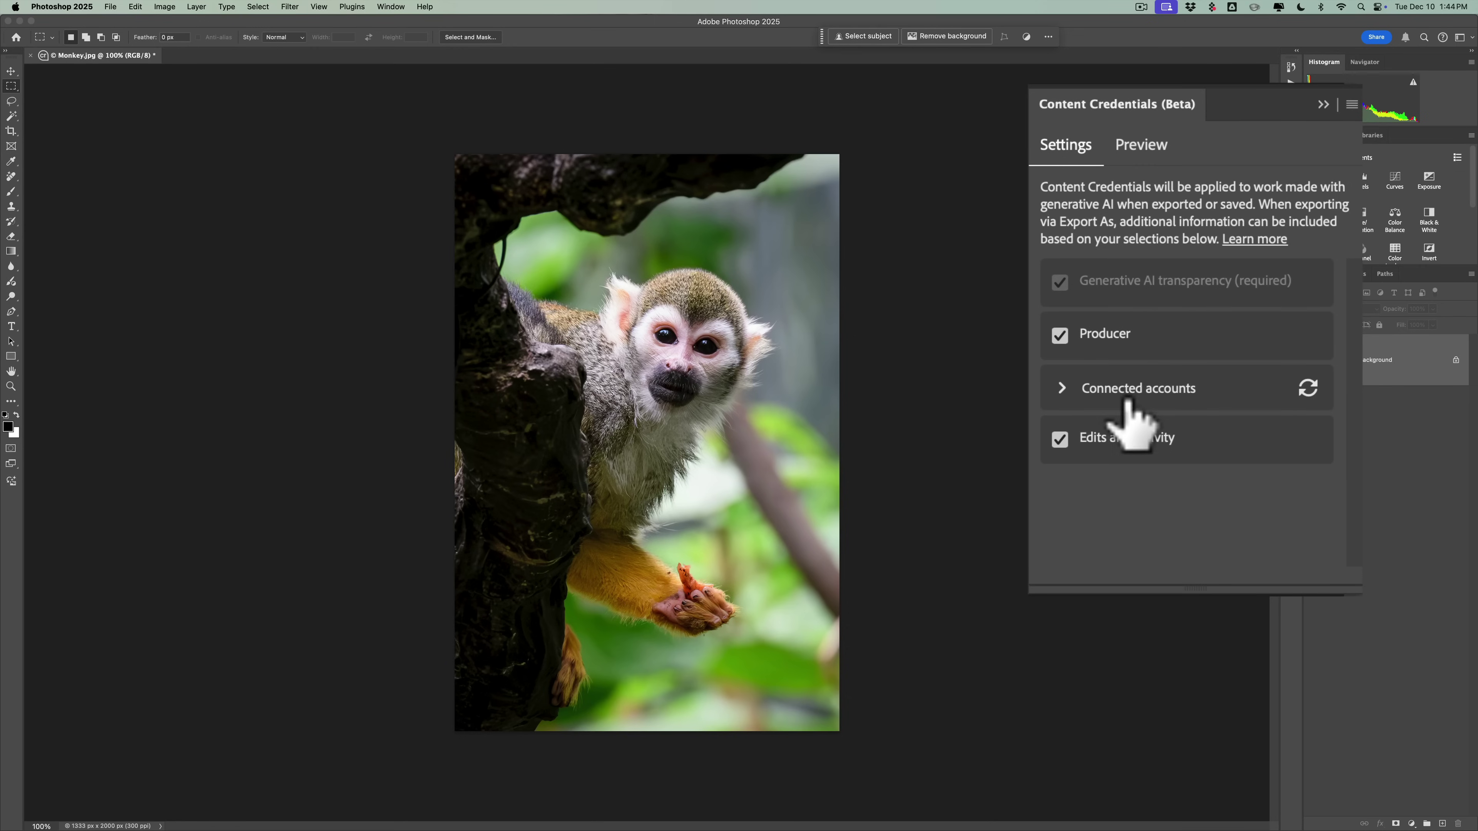
{"action": "left_click", "coordinate": [1062, 389]}
{"action": "left_click", "coordinate": [1062, 388]}
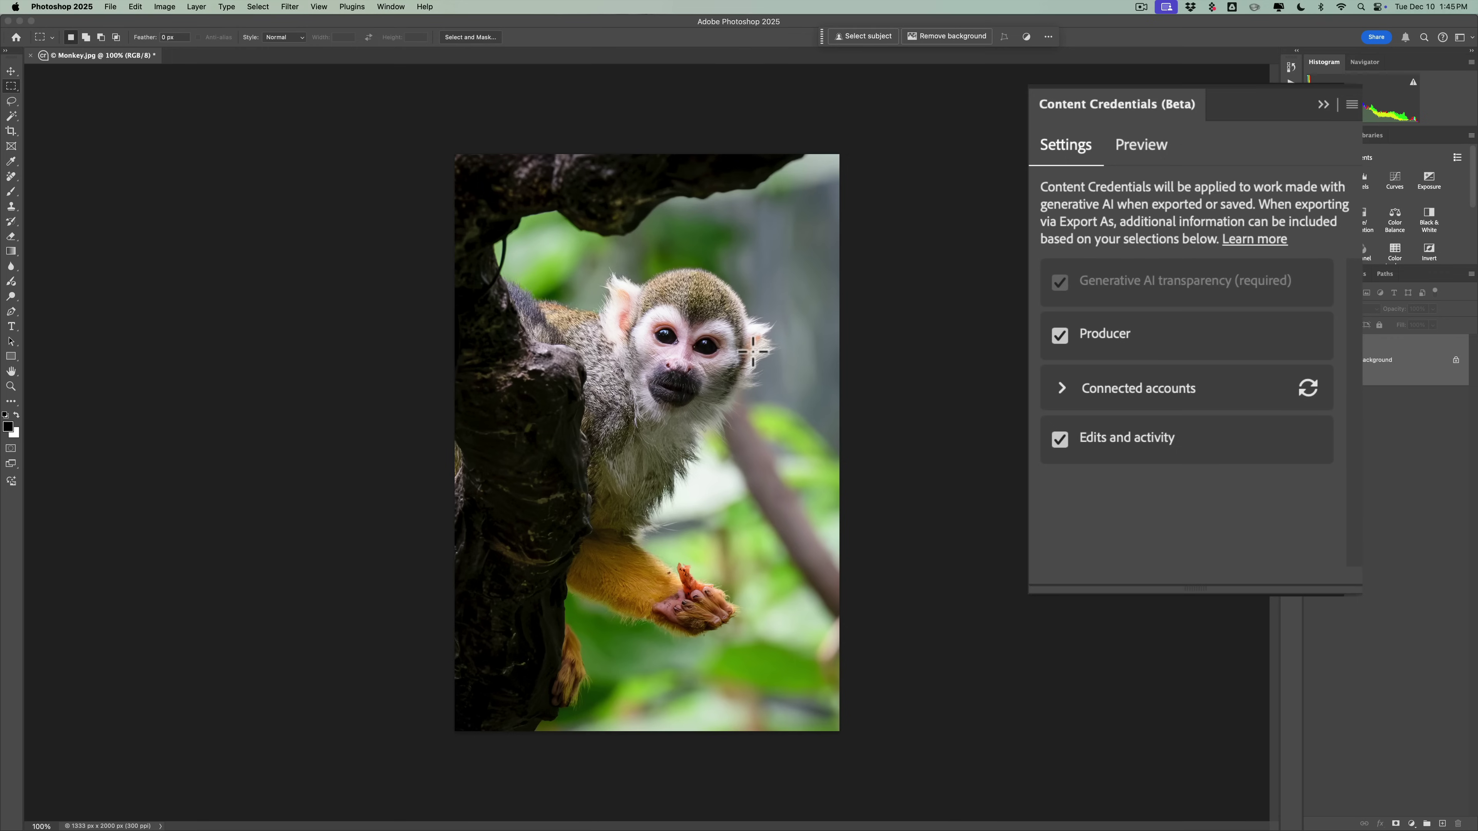
Preview the credential: Monkey.jpg ingredient, Photoshop 26.1.0, Adobe Firefly and issuer Adobe Inc.
{"action": "left_click", "coordinate": [1138, 162]}
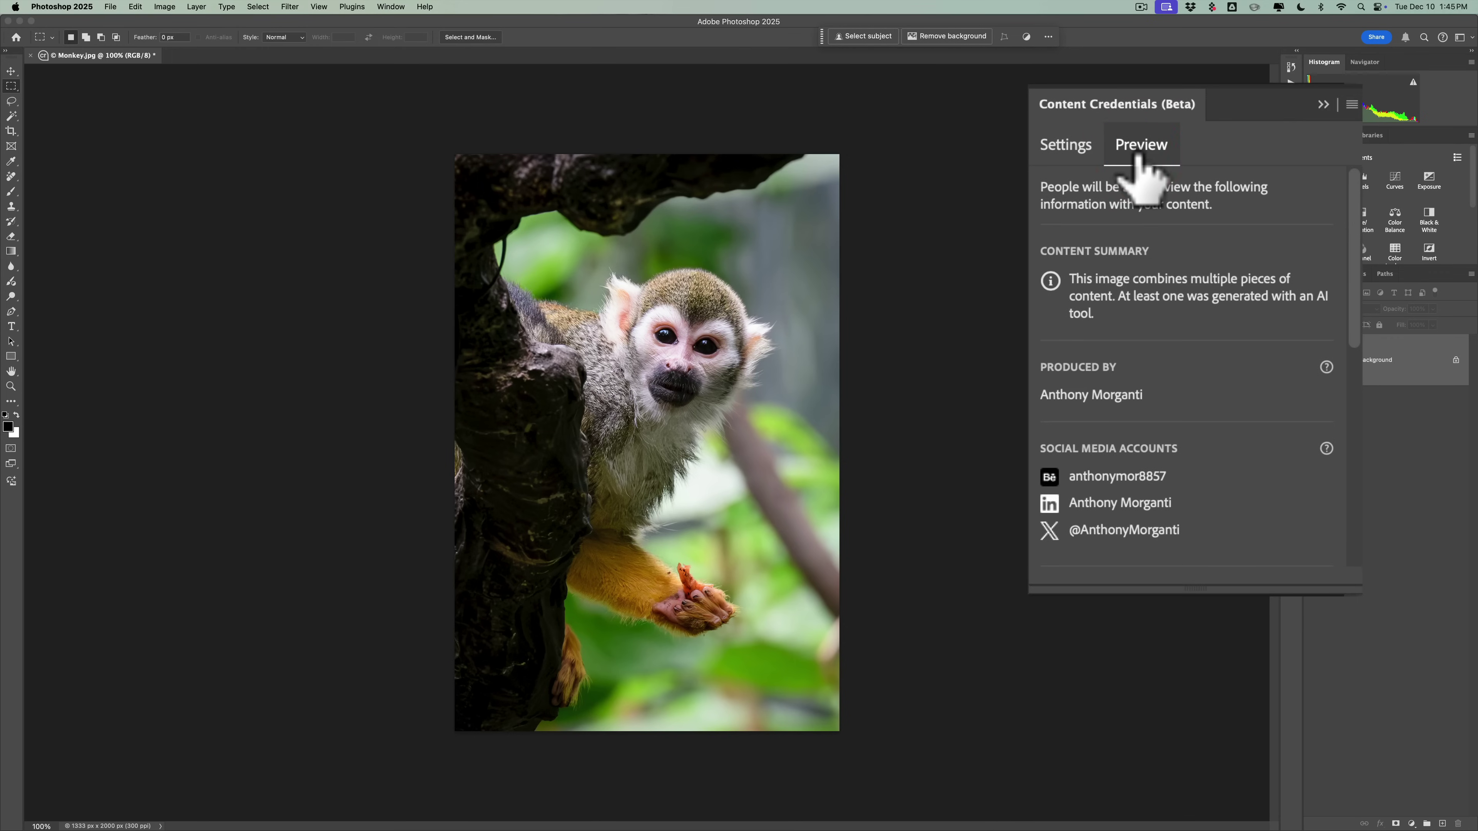
{"action": "scroll", "coordinate": [1208, 300], "scroll_direction": "down", "scroll_amount": 1}
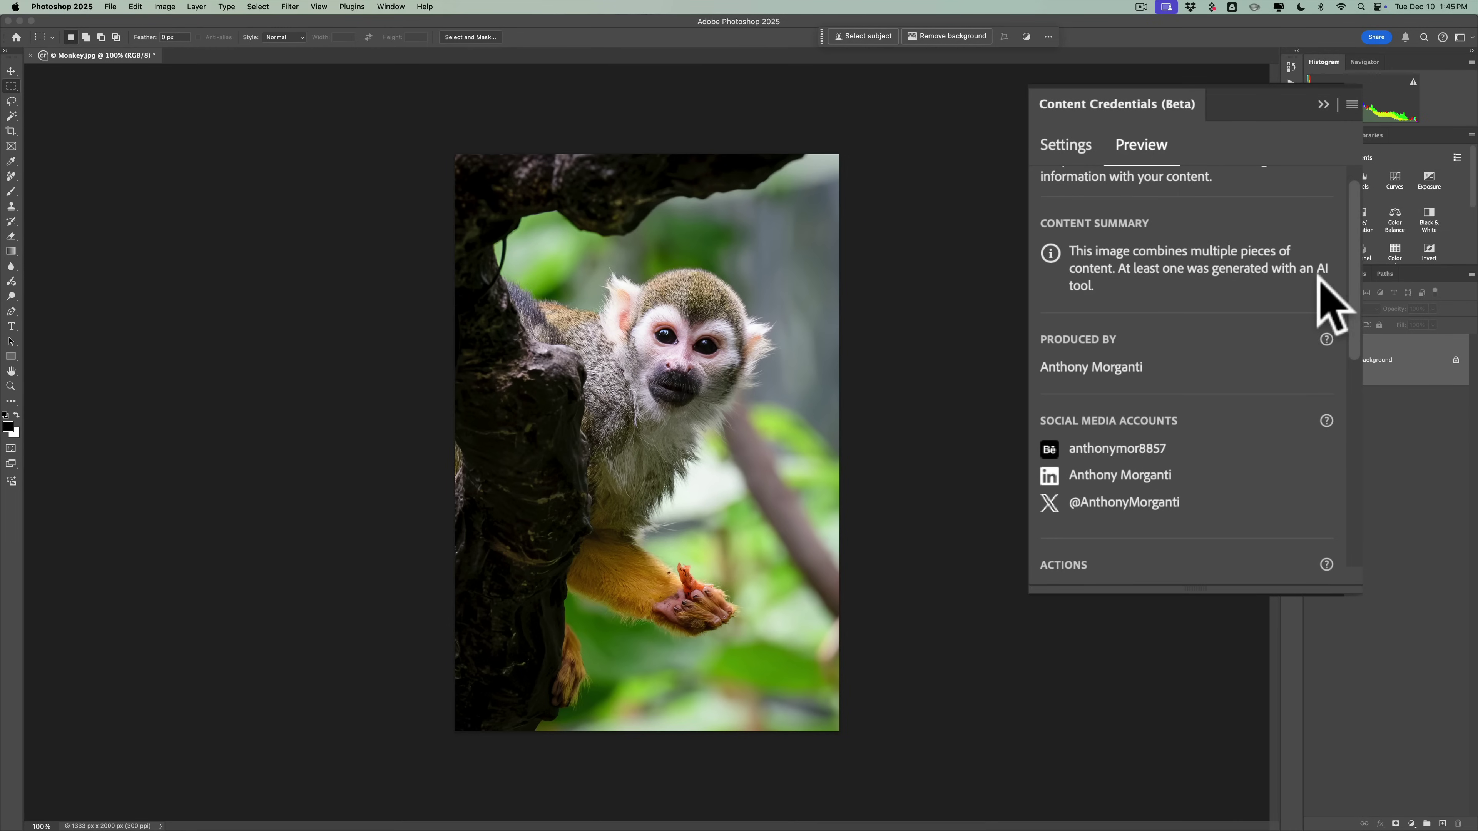
{"action": "scroll", "coordinate": [1292, 319], "scroll_direction": "down", "scroll_amount": 2}
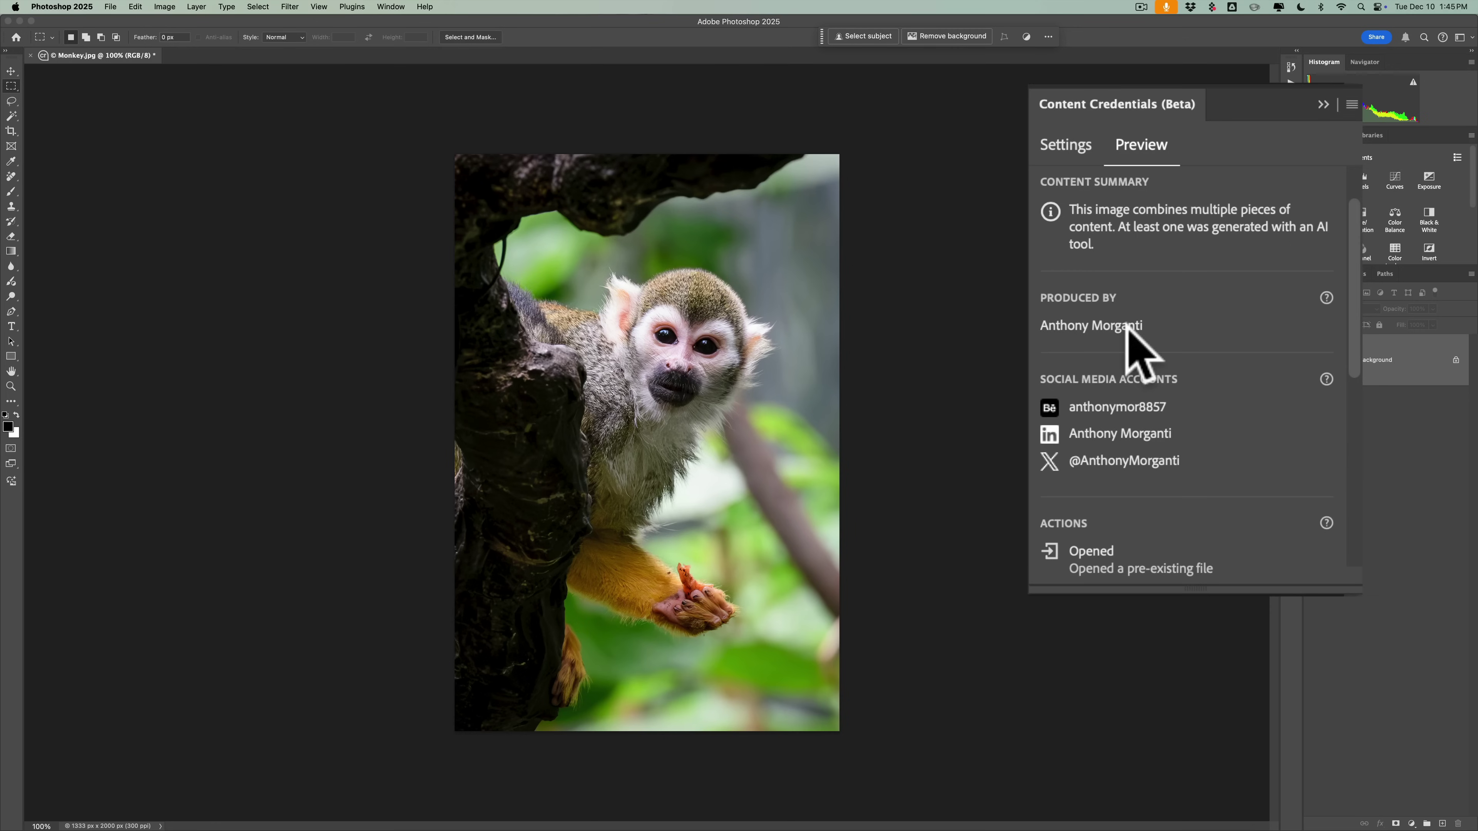
{"action": "scroll", "coordinate": [1135, 343], "scroll_direction": "down", "scroll_amount": 1}
{"action": "scroll", "coordinate": [1184, 361], "scroll_direction": "down", "scroll_amount": 5}
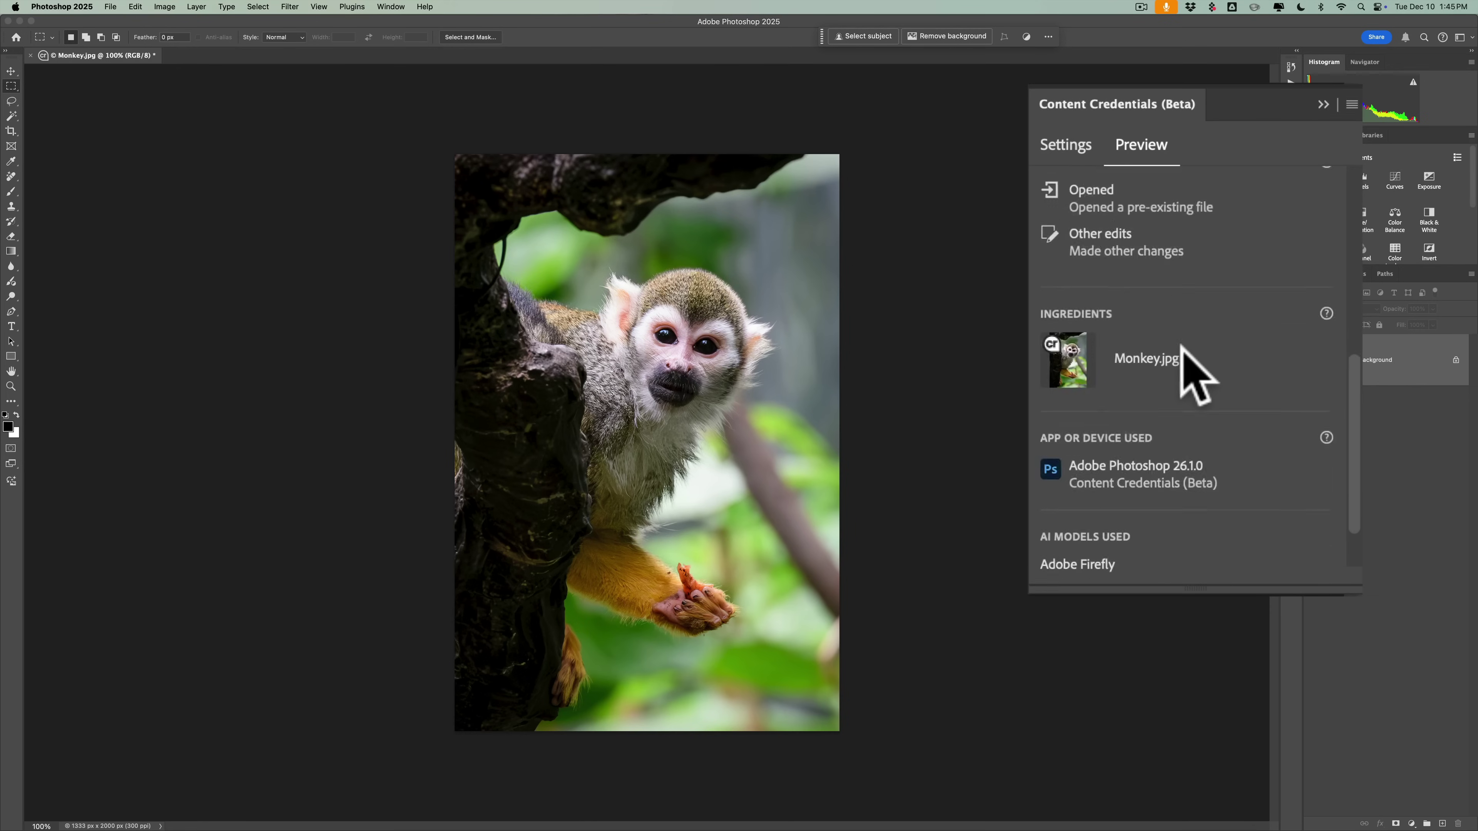
{"action": "scroll", "coordinate": [1183, 346], "scroll_direction": "up", "scroll_amount": 2}
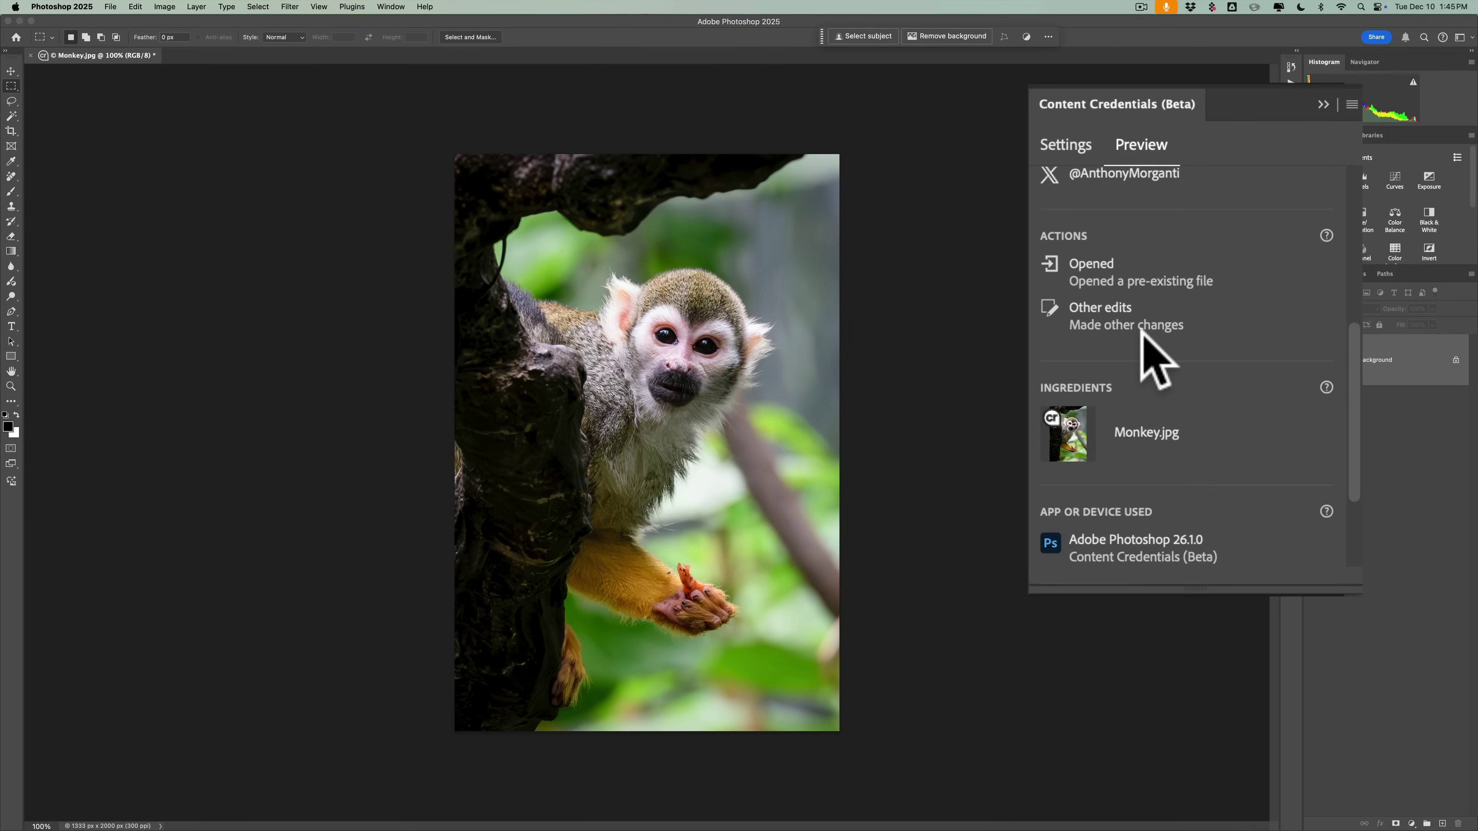
{"action": "scroll", "coordinate": [1164, 331], "scroll_direction": "down", "scroll_amount": 1}
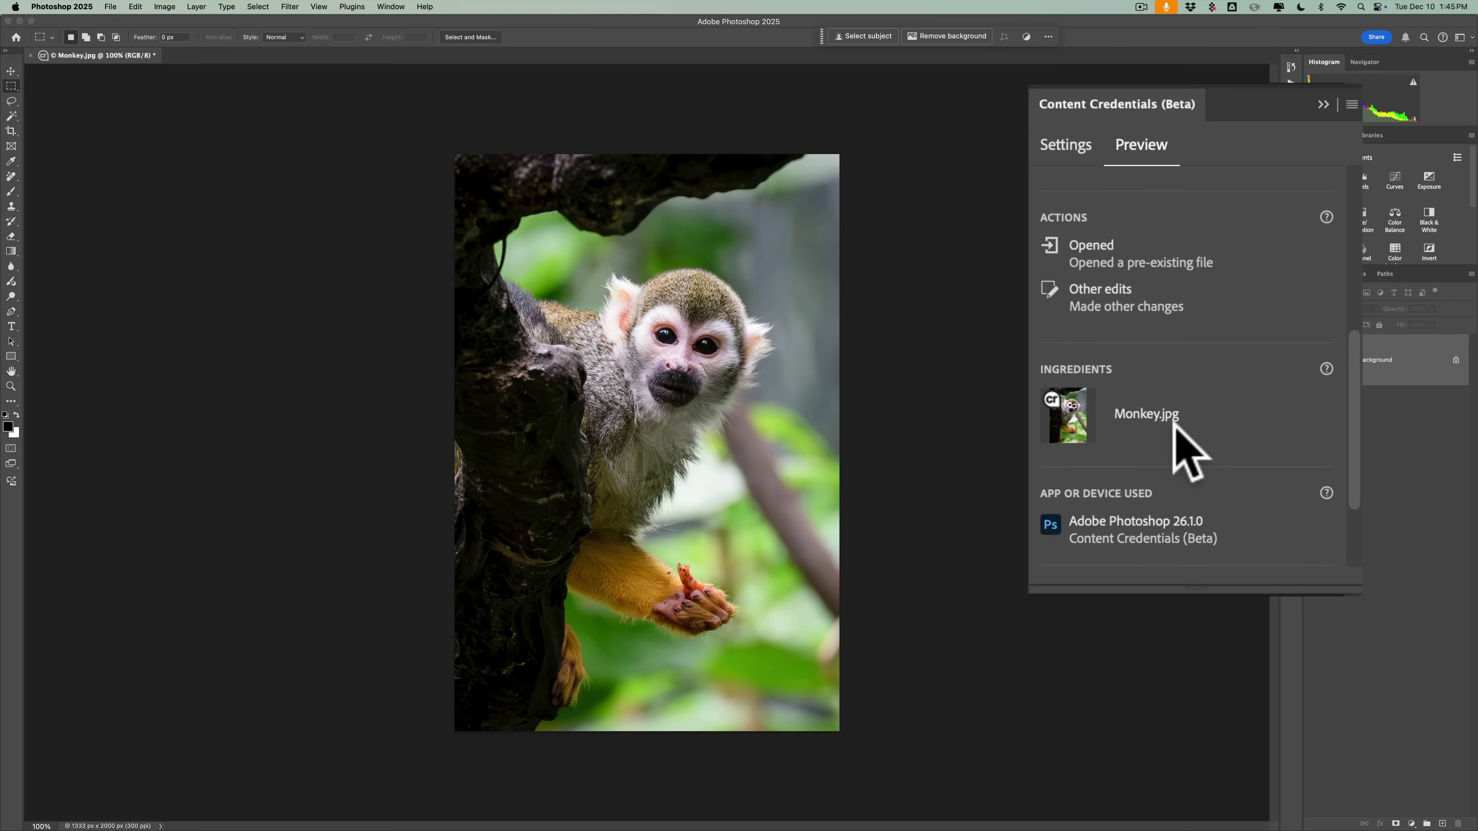
{"action": "scroll", "coordinate": [1187, 416], "scroll_direction": "down", "scroll_amount": 5}
{"action": "scroll", "coordinate": [1190, 417], "scroll_direction": "down", "scroll_amount": 3}
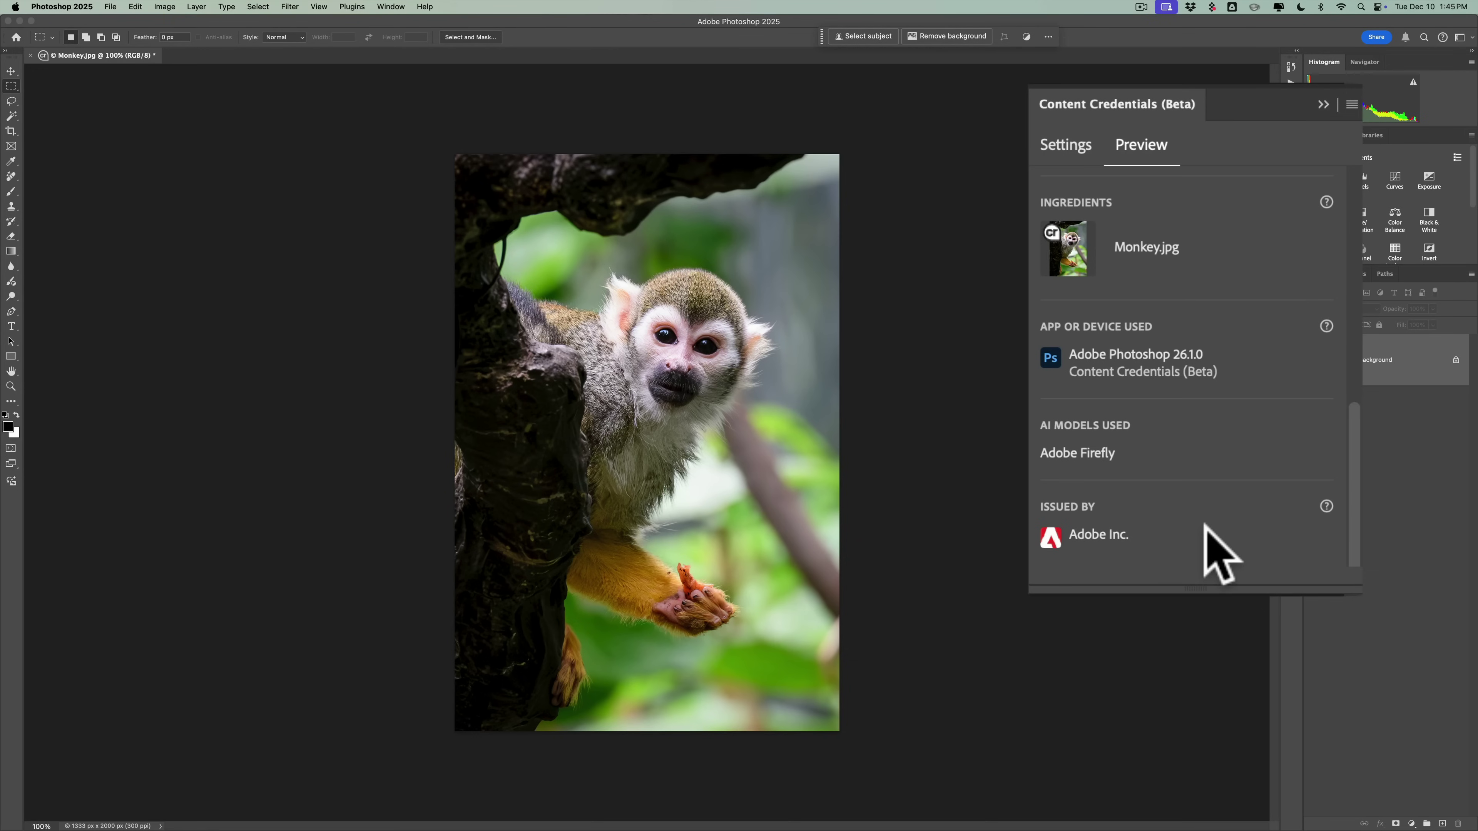
Scroll up the Monkey.jpg Verify results listing Lightroom Classic 14.0.1 and Adobe Firefly.
{"action": "scroll", "coordinate": [1140, 460], "scroll_direction": "up", "scroll_amount": 10}
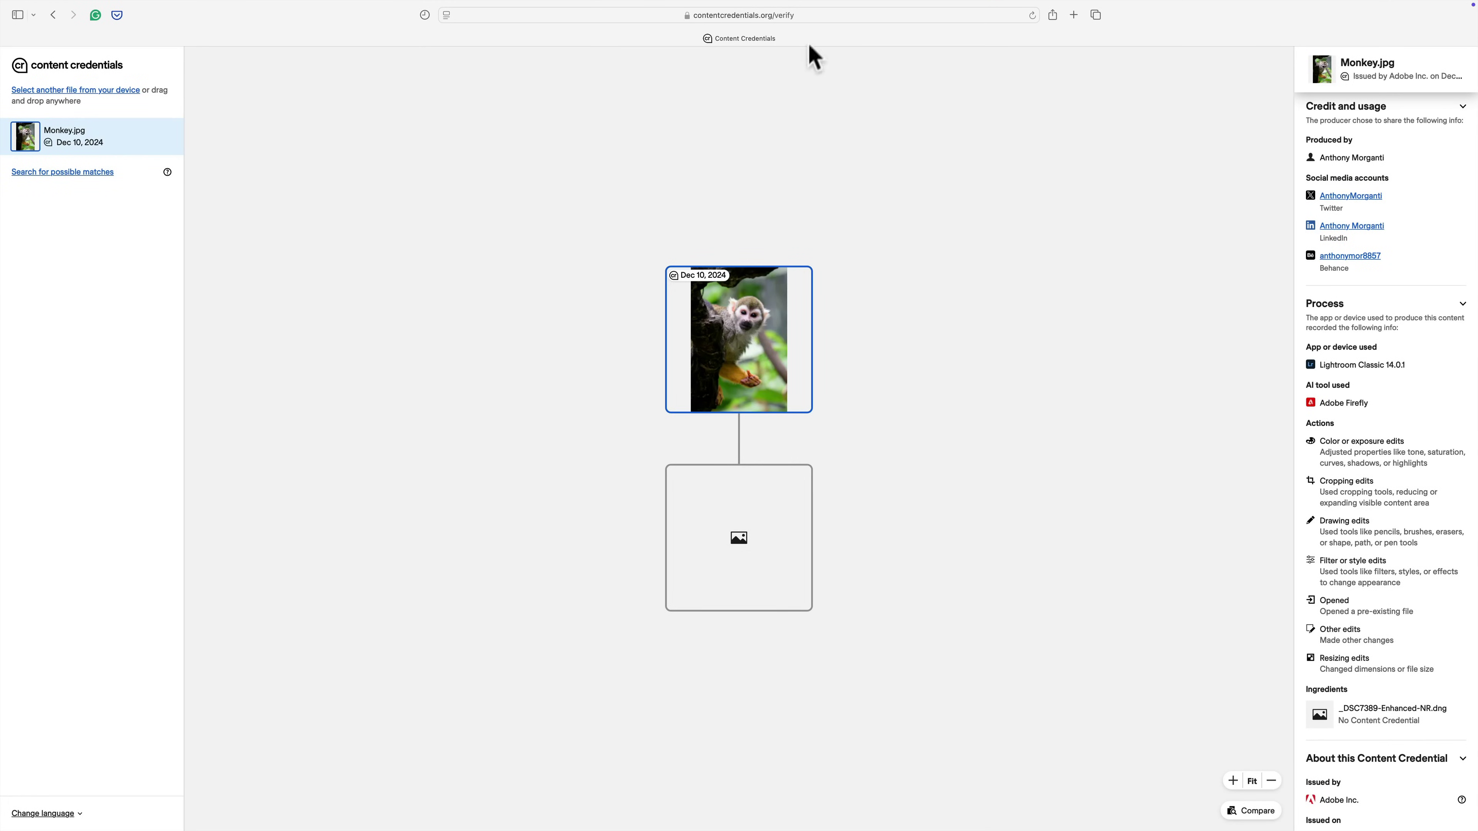
Select the Verify page's web address, then dismiss the Favorites list that appears.
{"action": "left_click", "coordinate": [812, 16]}
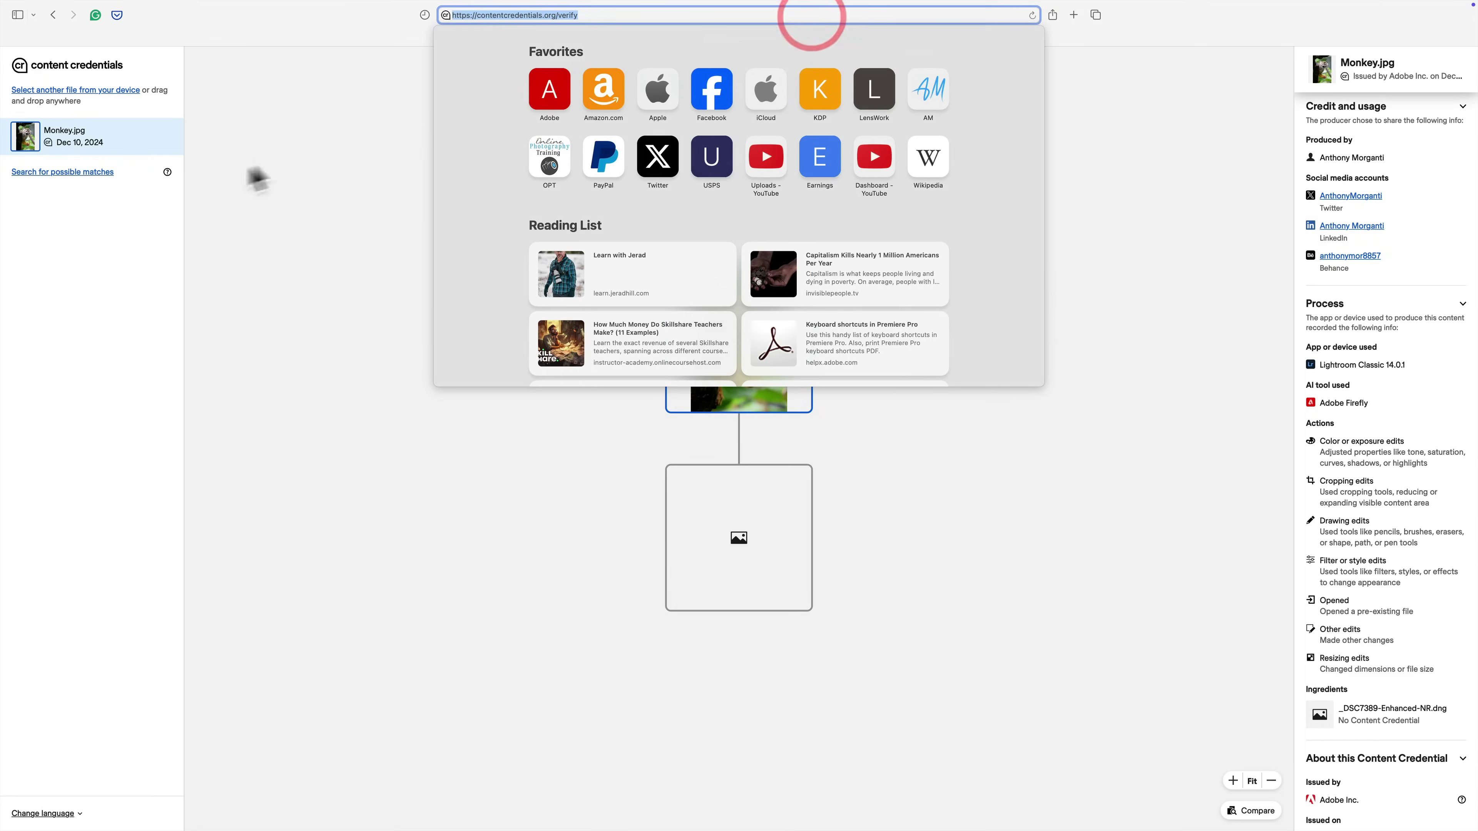
{"action": "left_click", "coordinate": [306, 177]}
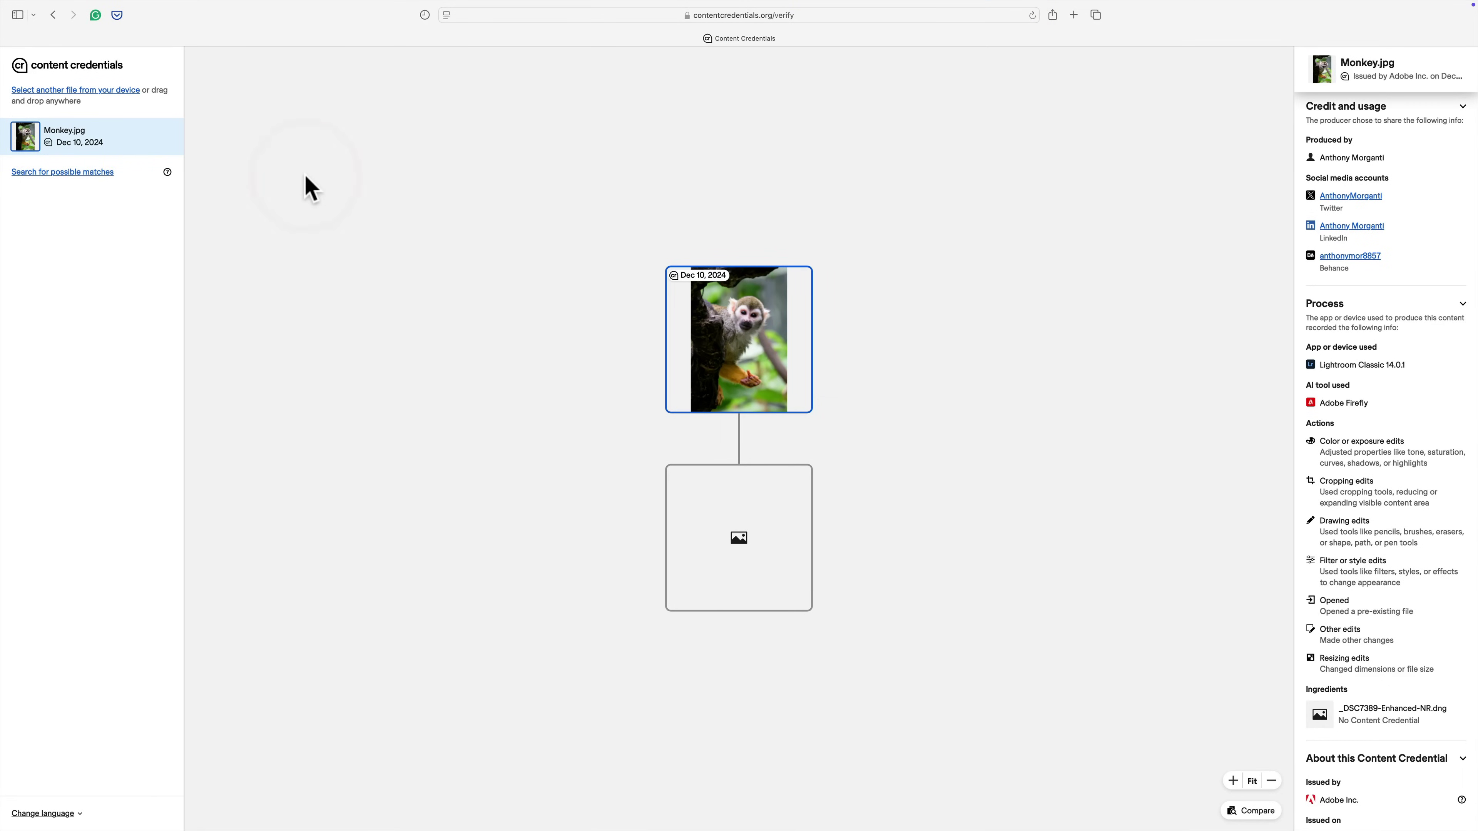